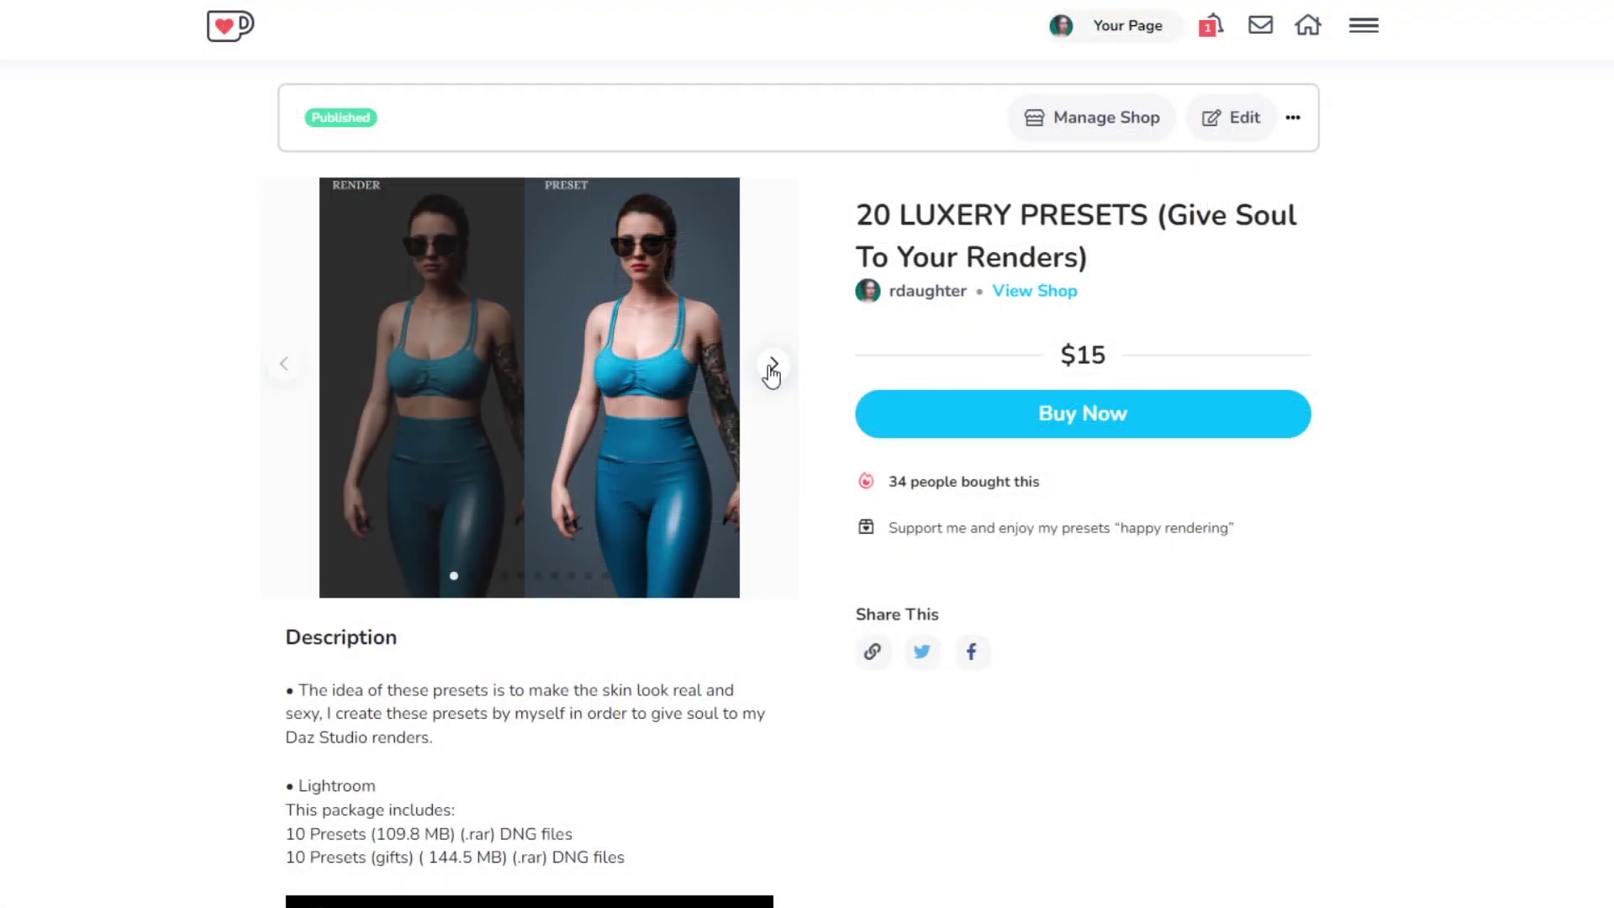
Page through the preset before-and-after slides, including the lips, necklace, white dress and tattooed arm comparisons.
click(773, 365)
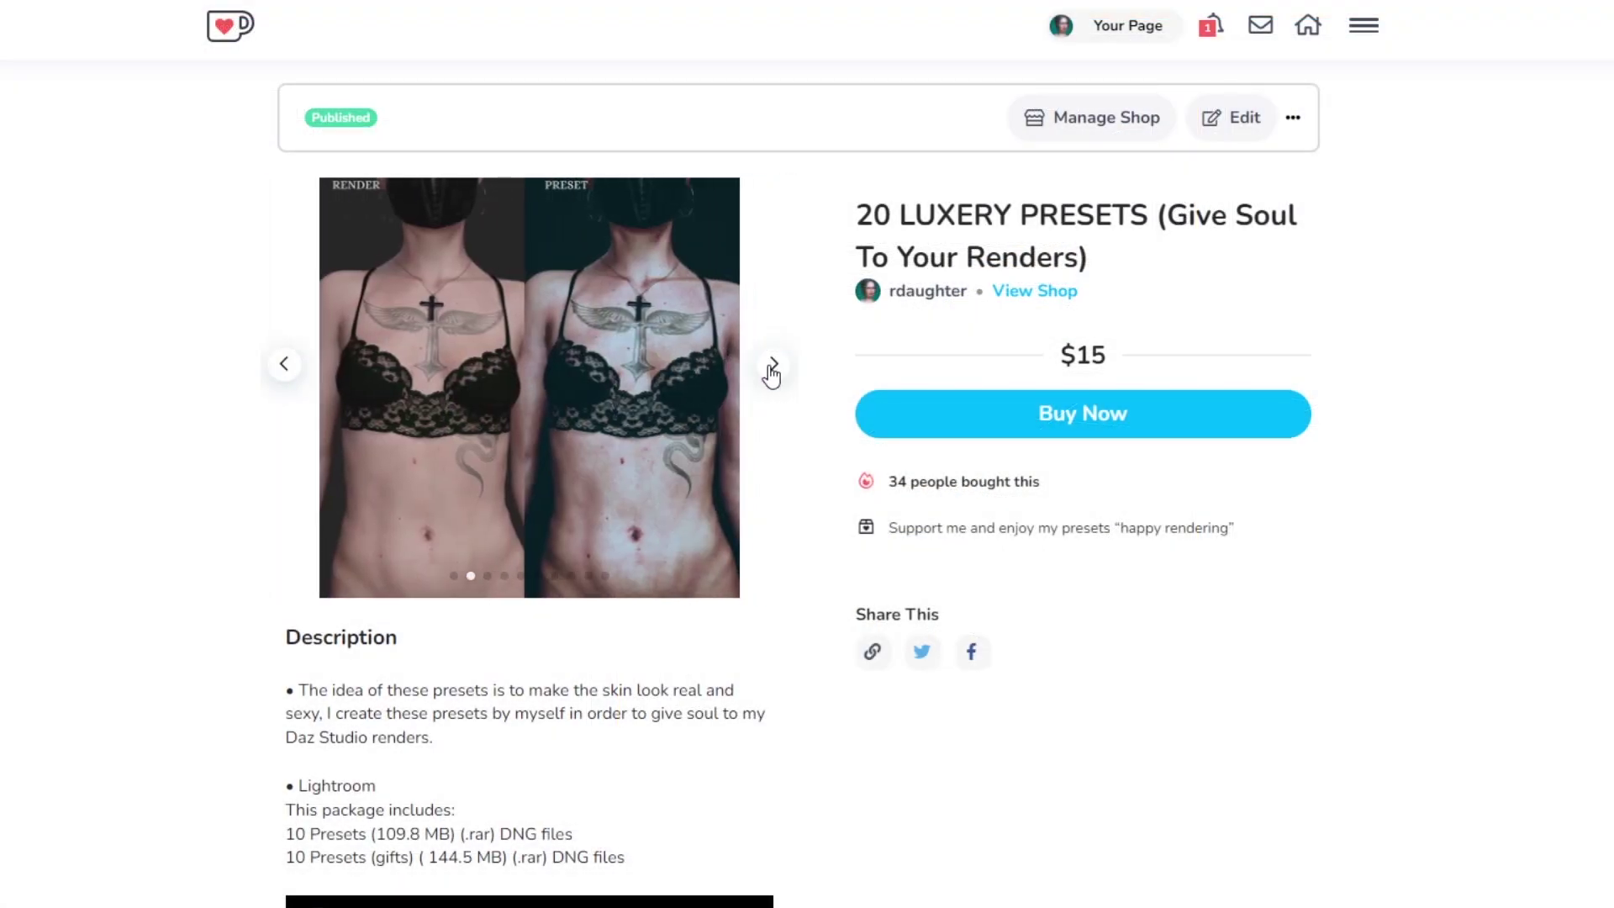
click(772, 367)
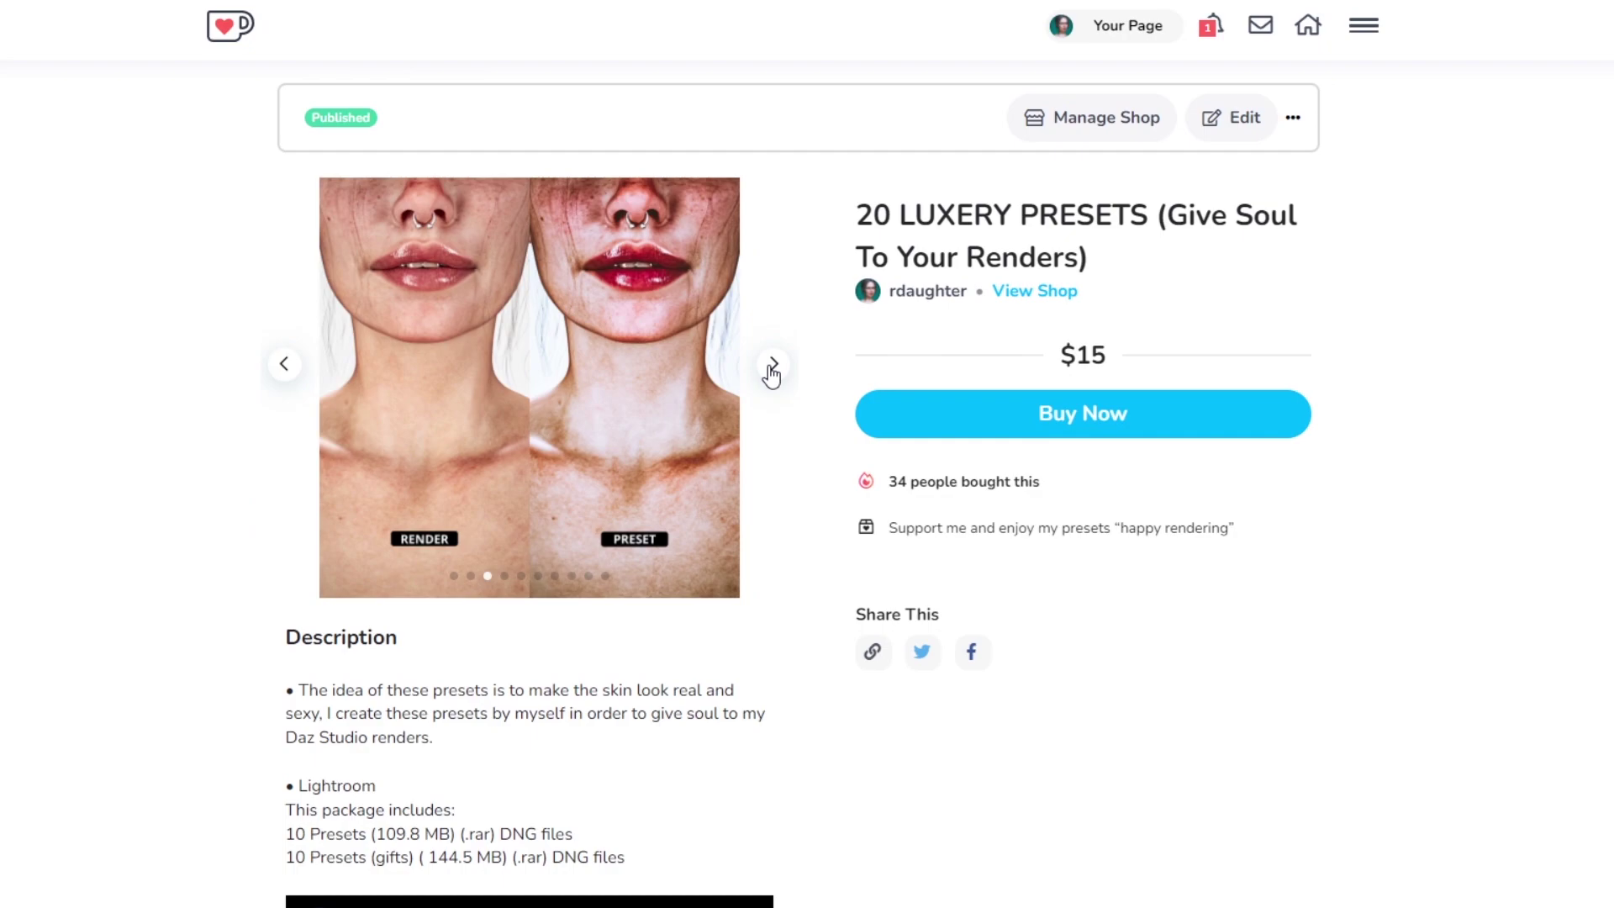
click(771, 370)
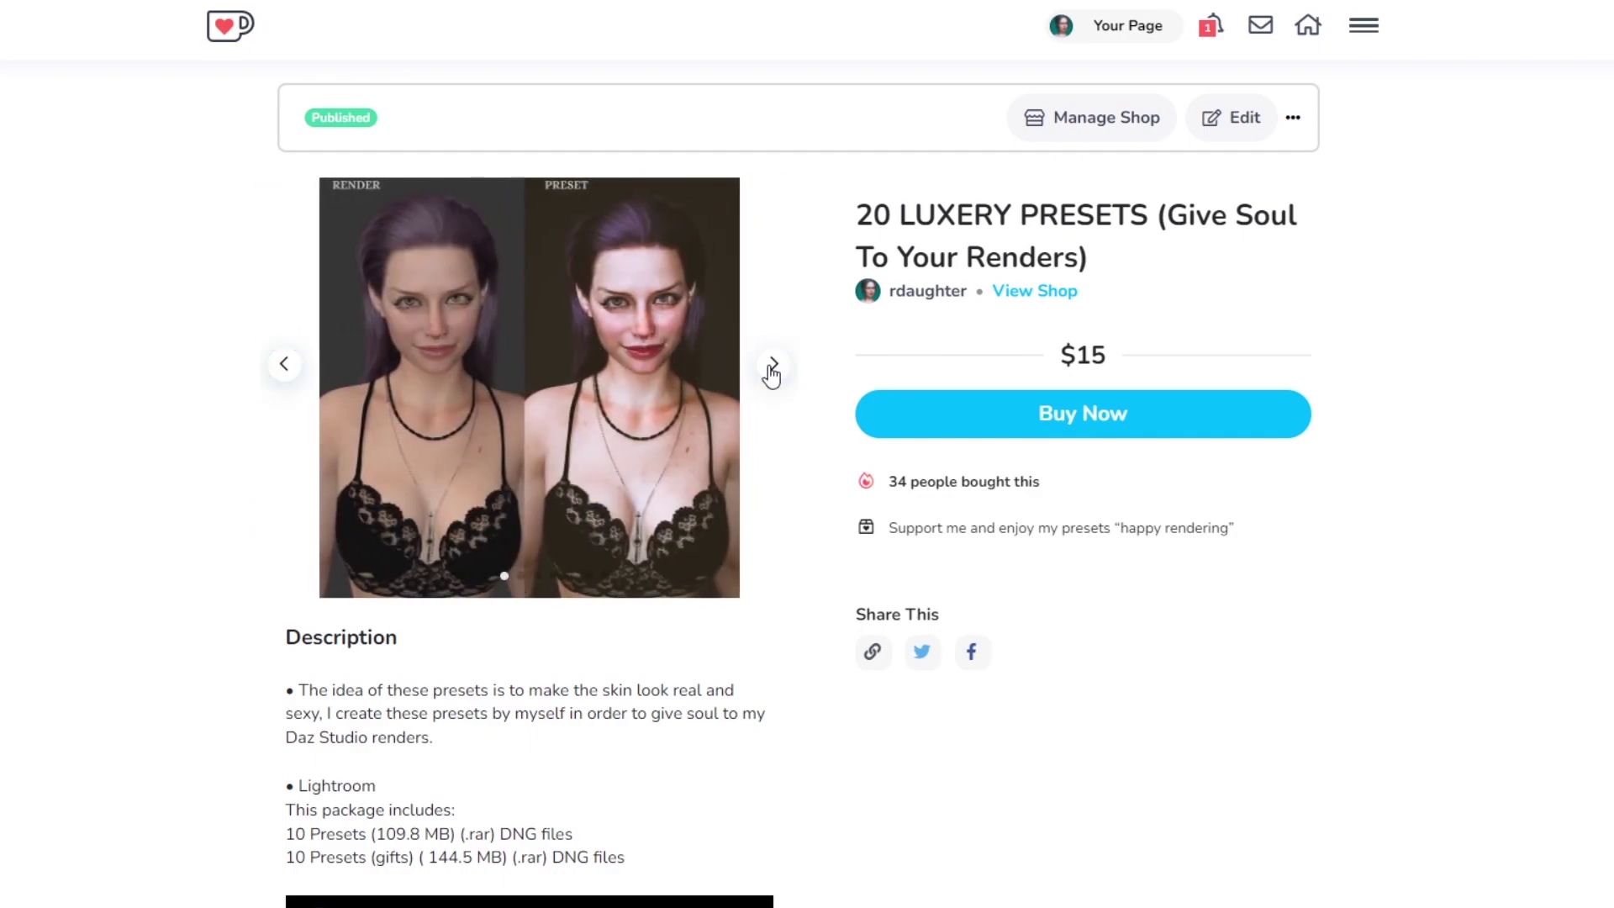
click(771, 369)
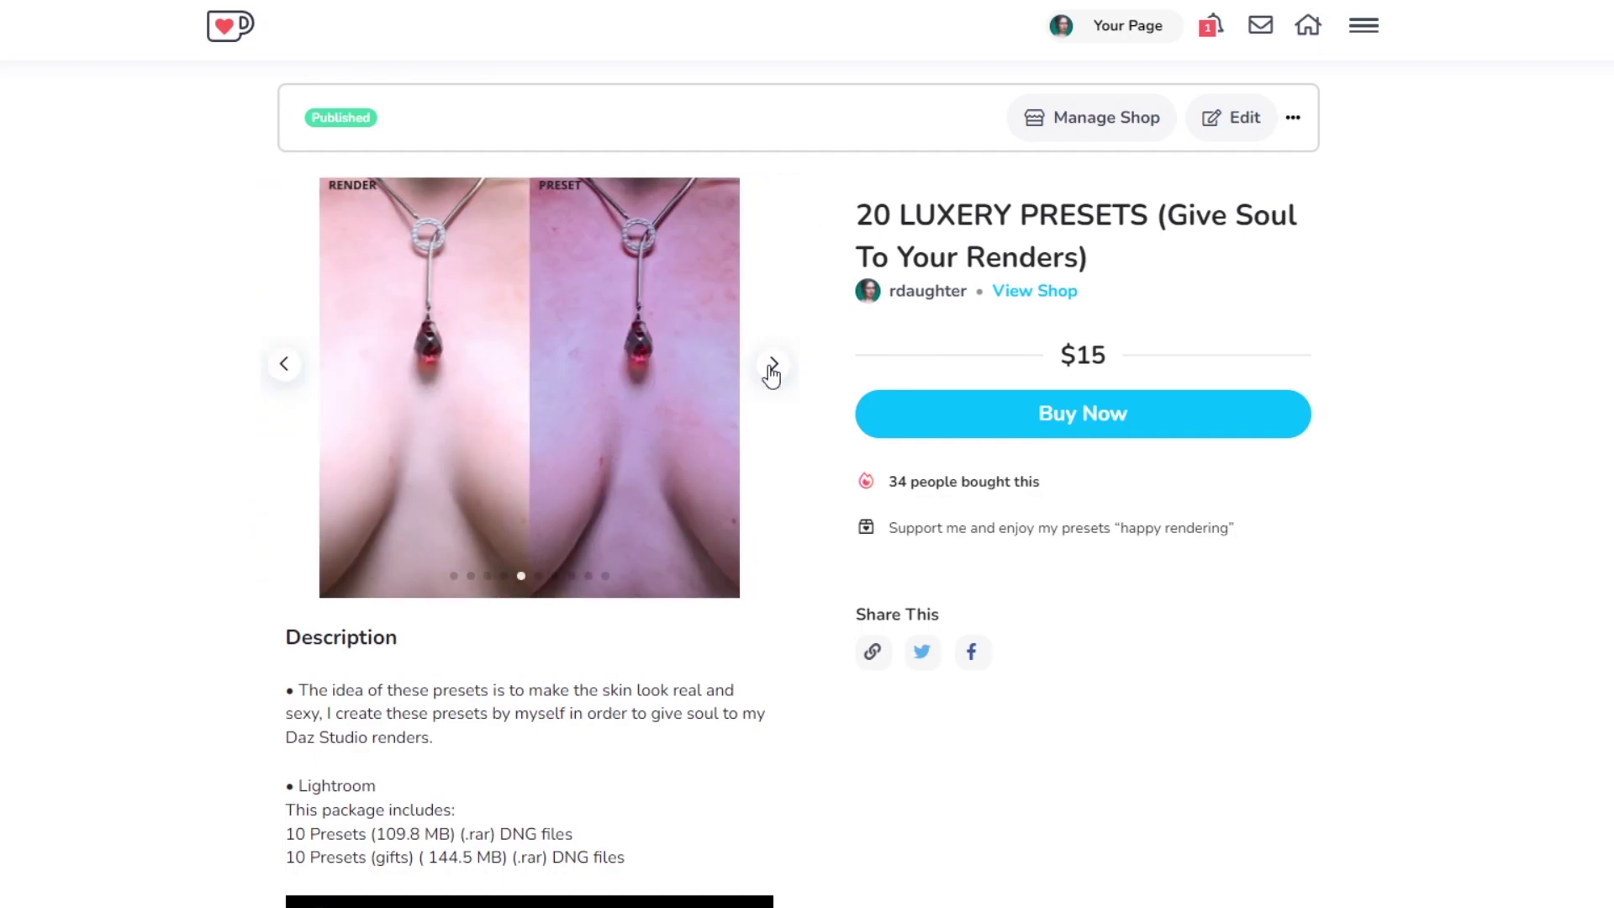
click(771, 370)
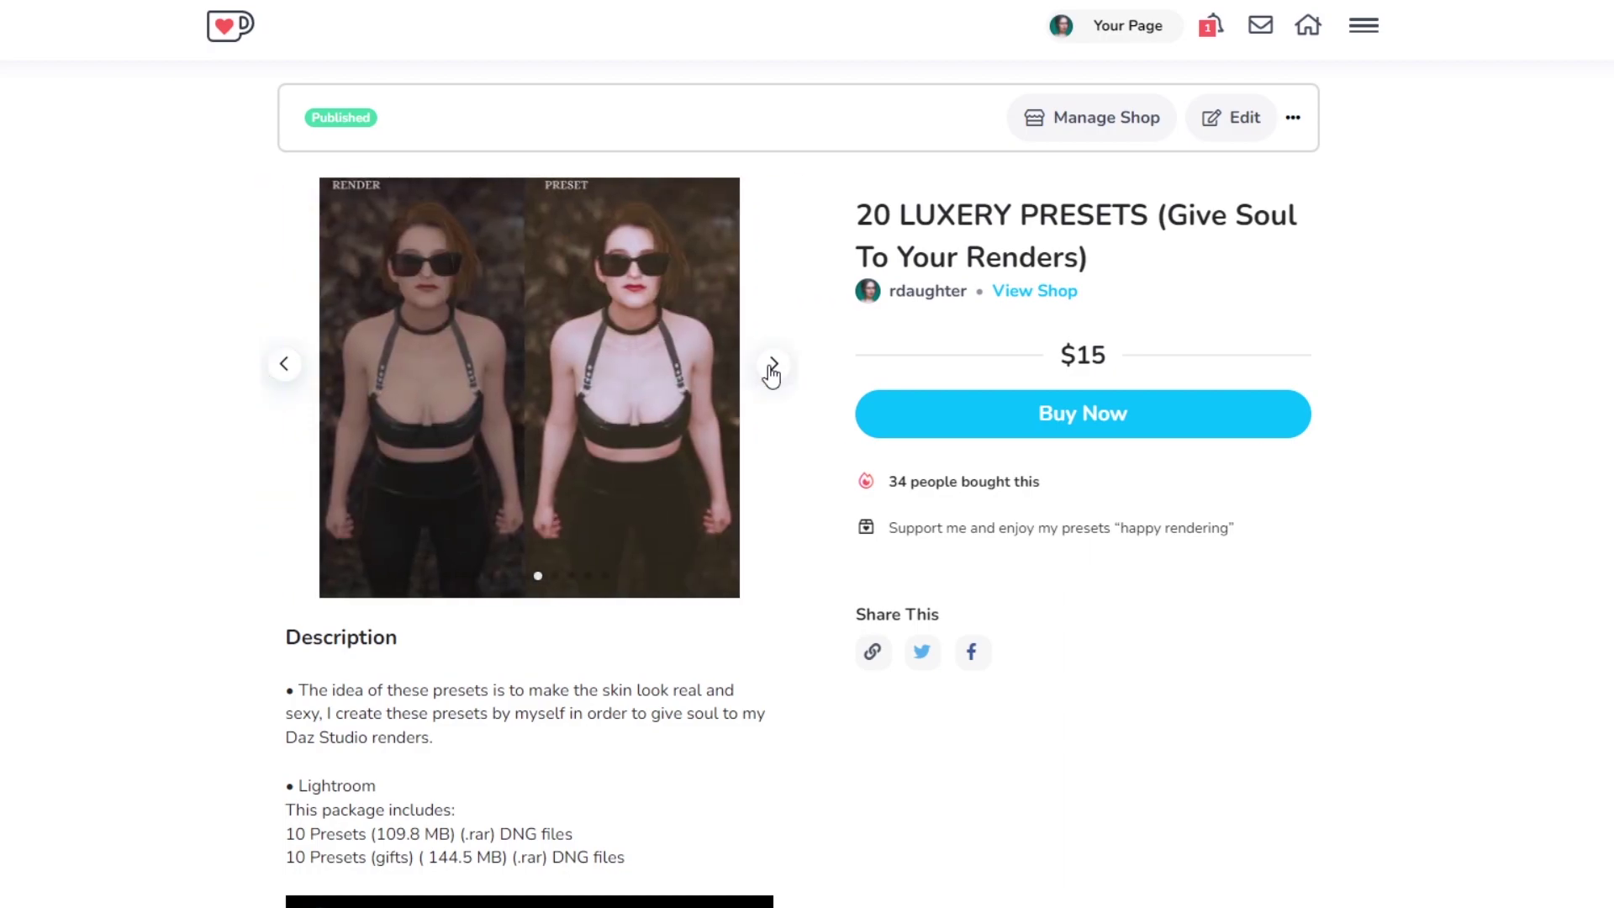
click(771, 369)
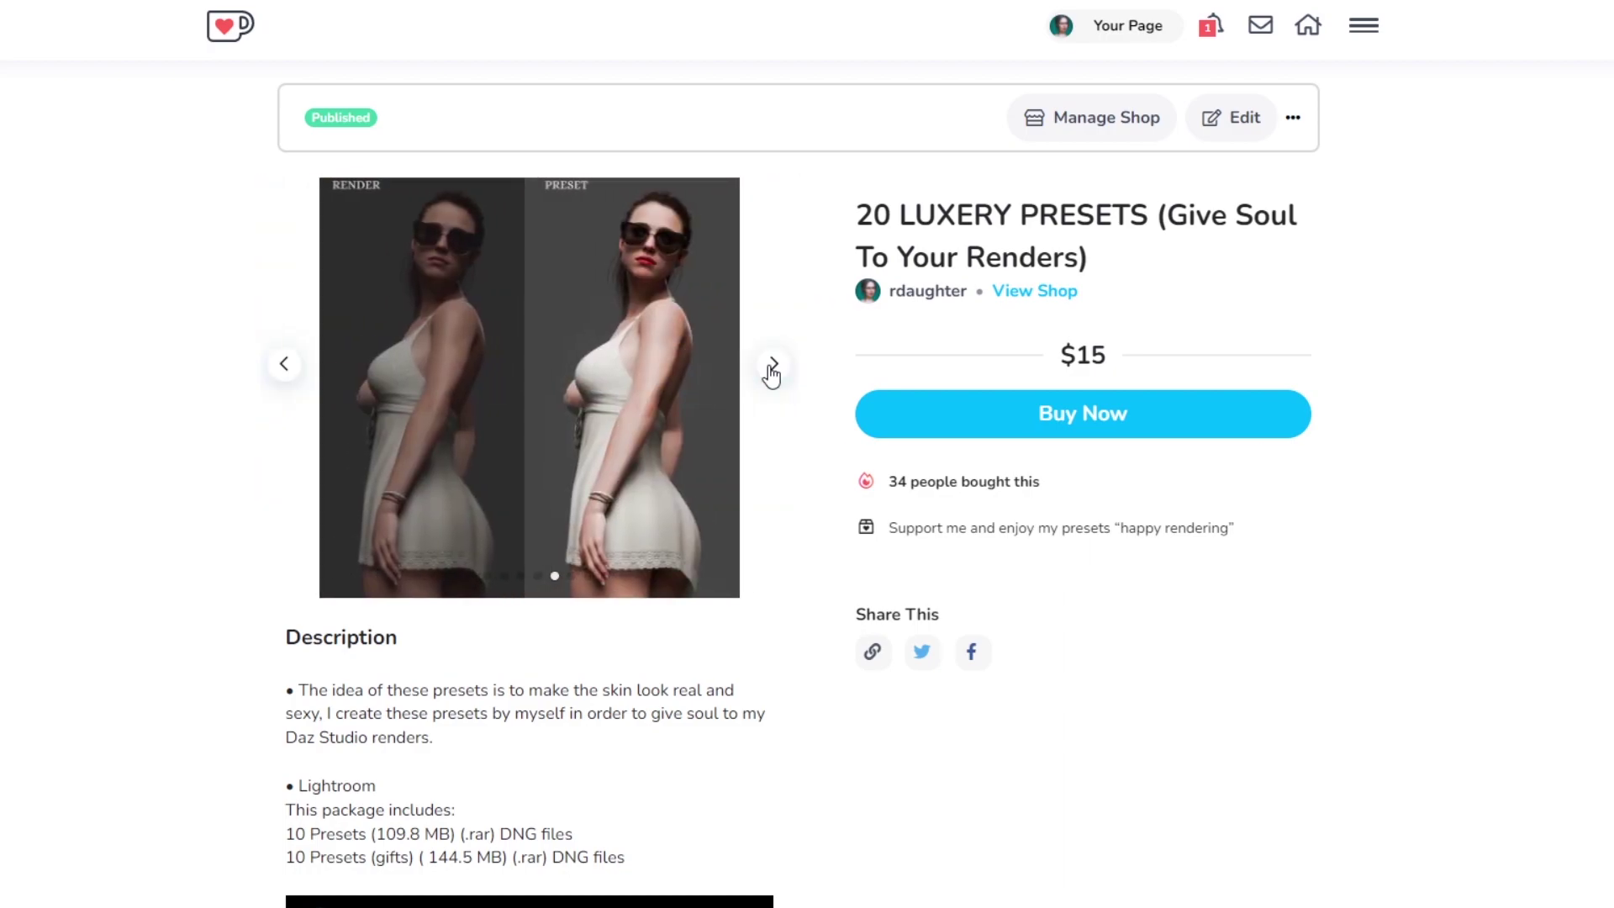
click(771, 370)
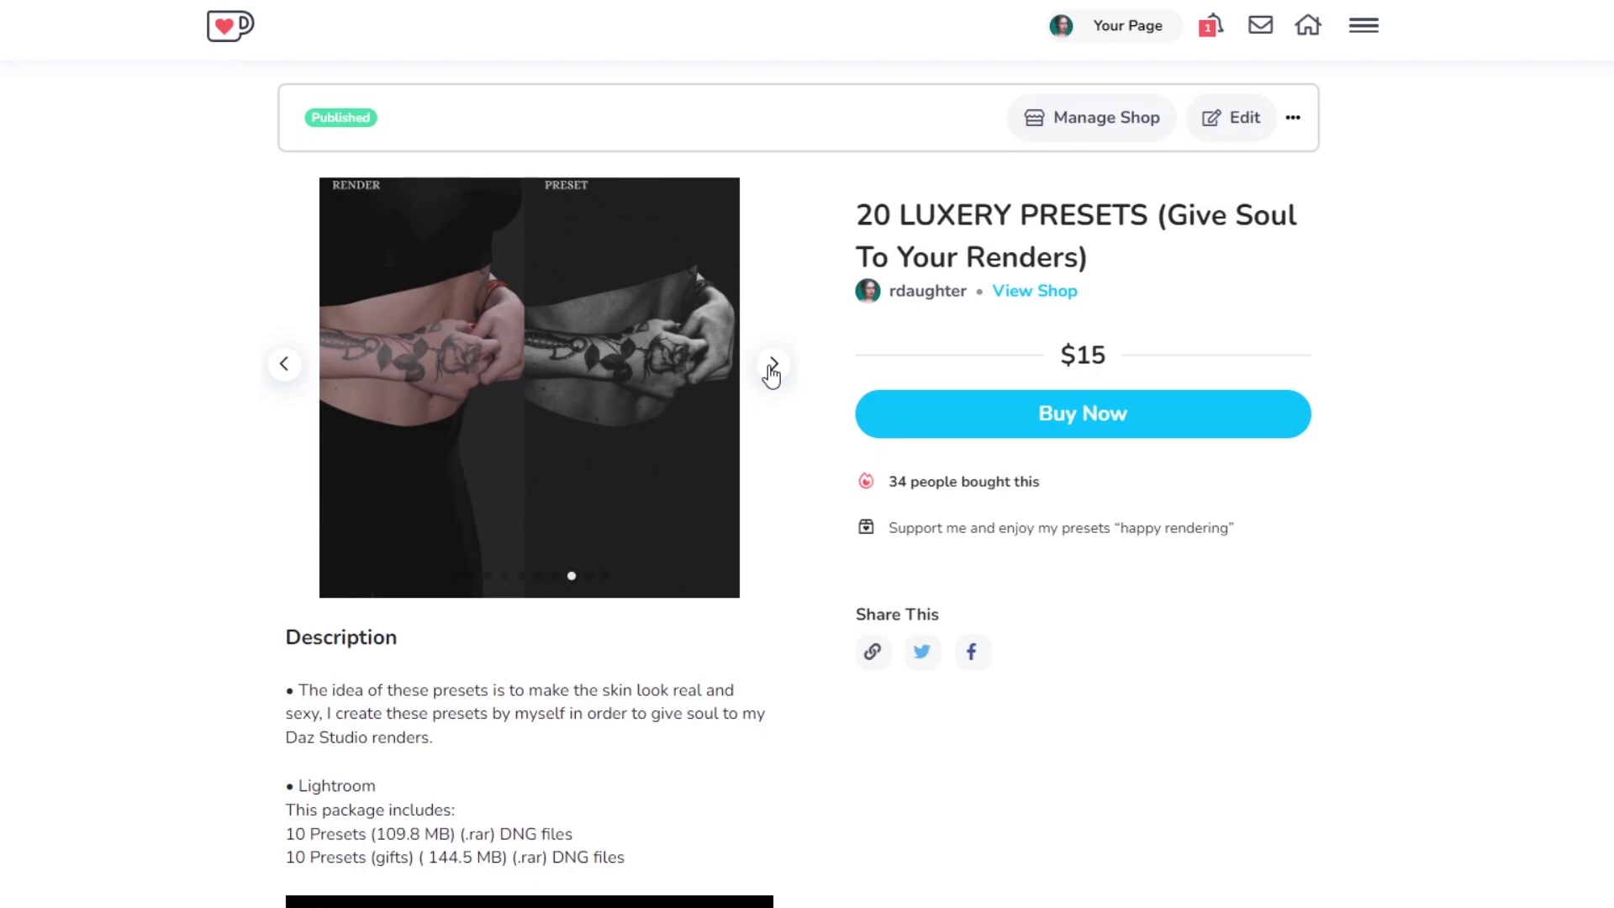
click(771, 370)
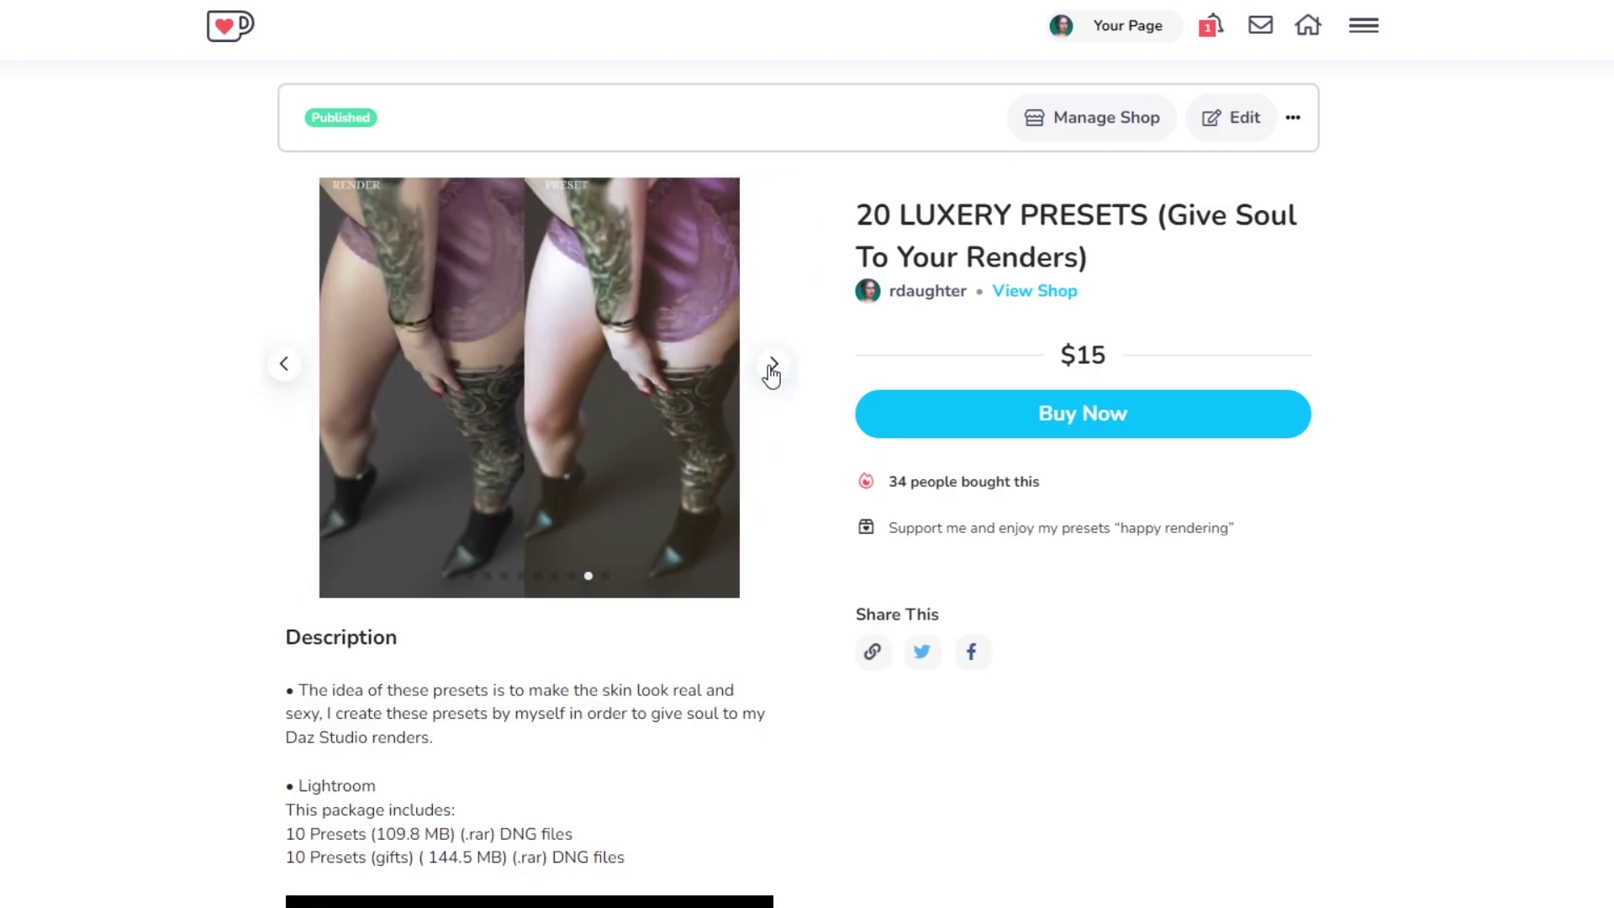
click(772, 370)
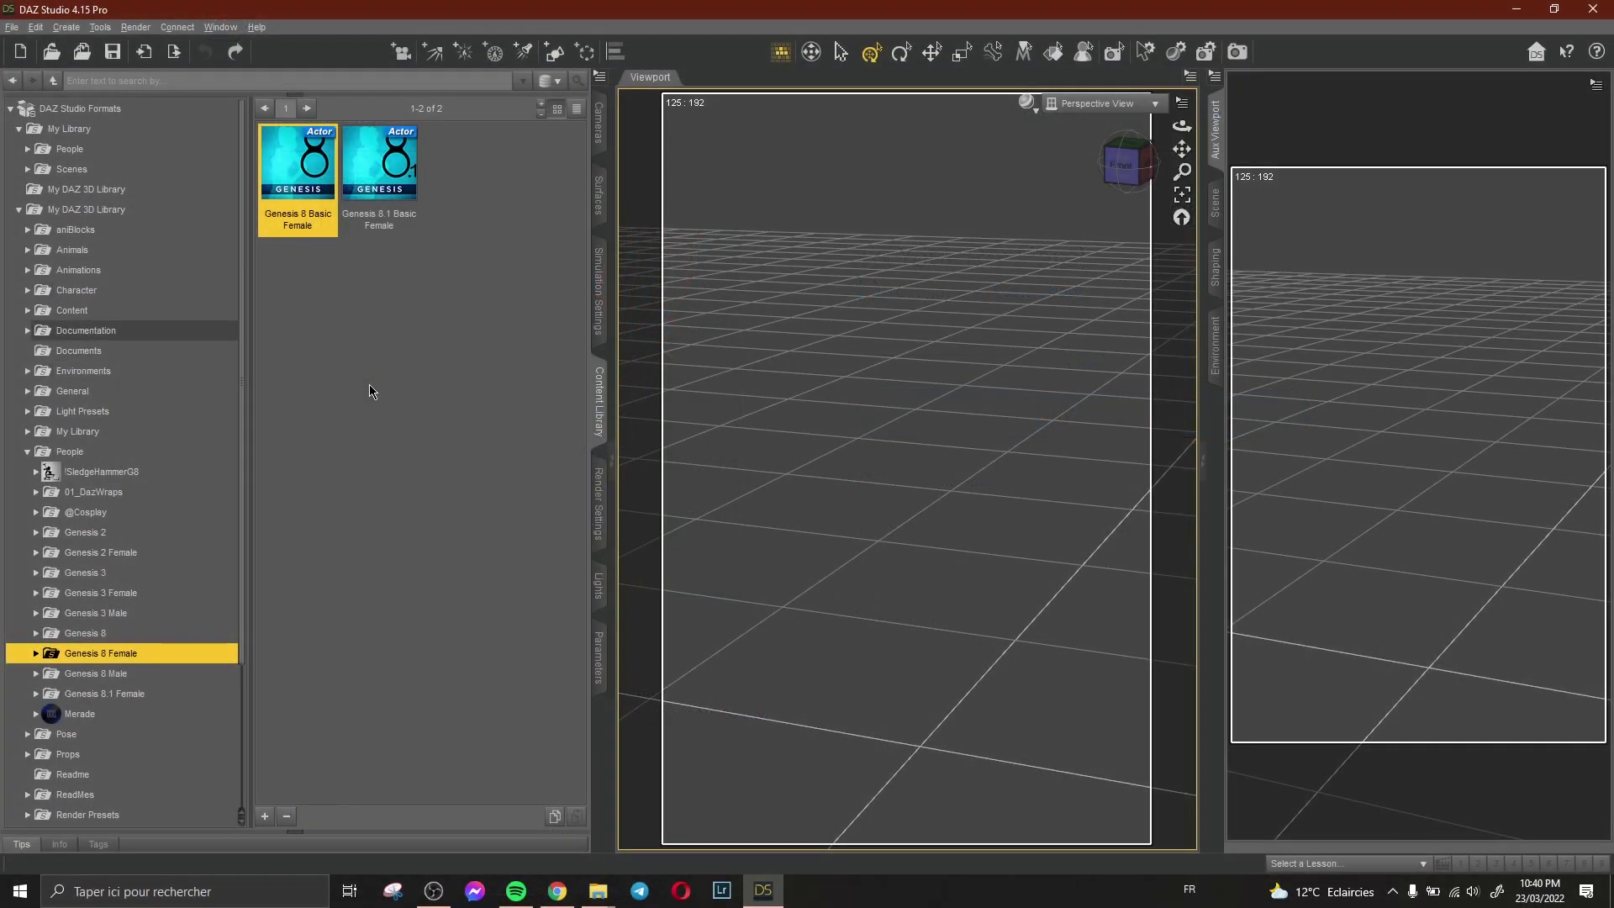
Load Genesis 8 Basic Female into the scene and expand the Genesis 8 Female content folder.
click(416, 362)
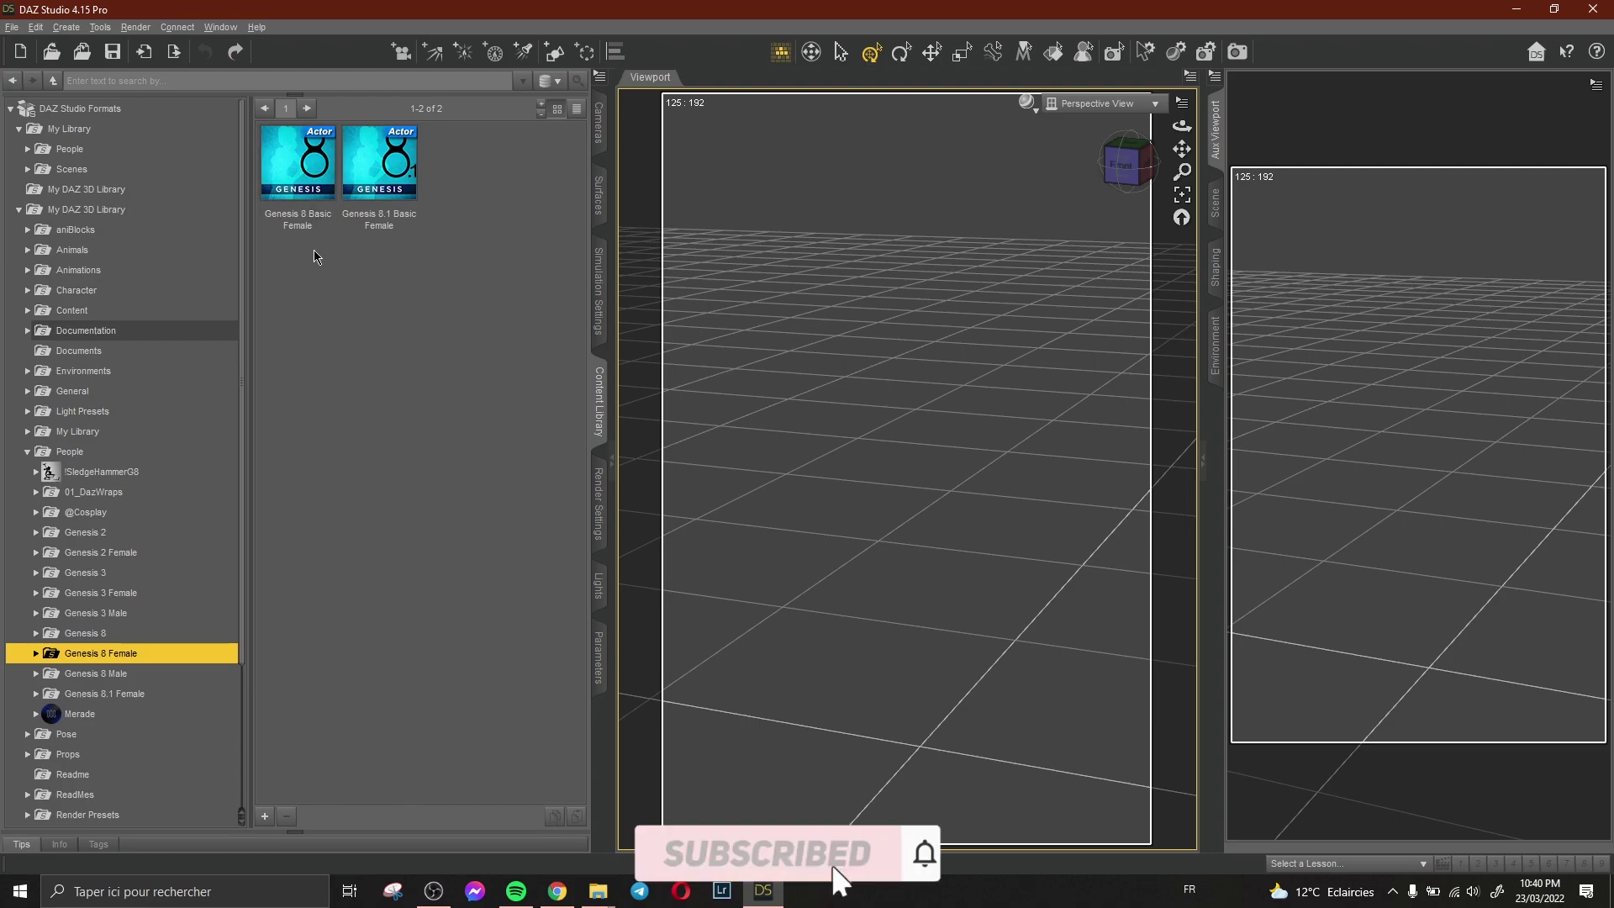
double_click(300, 194)
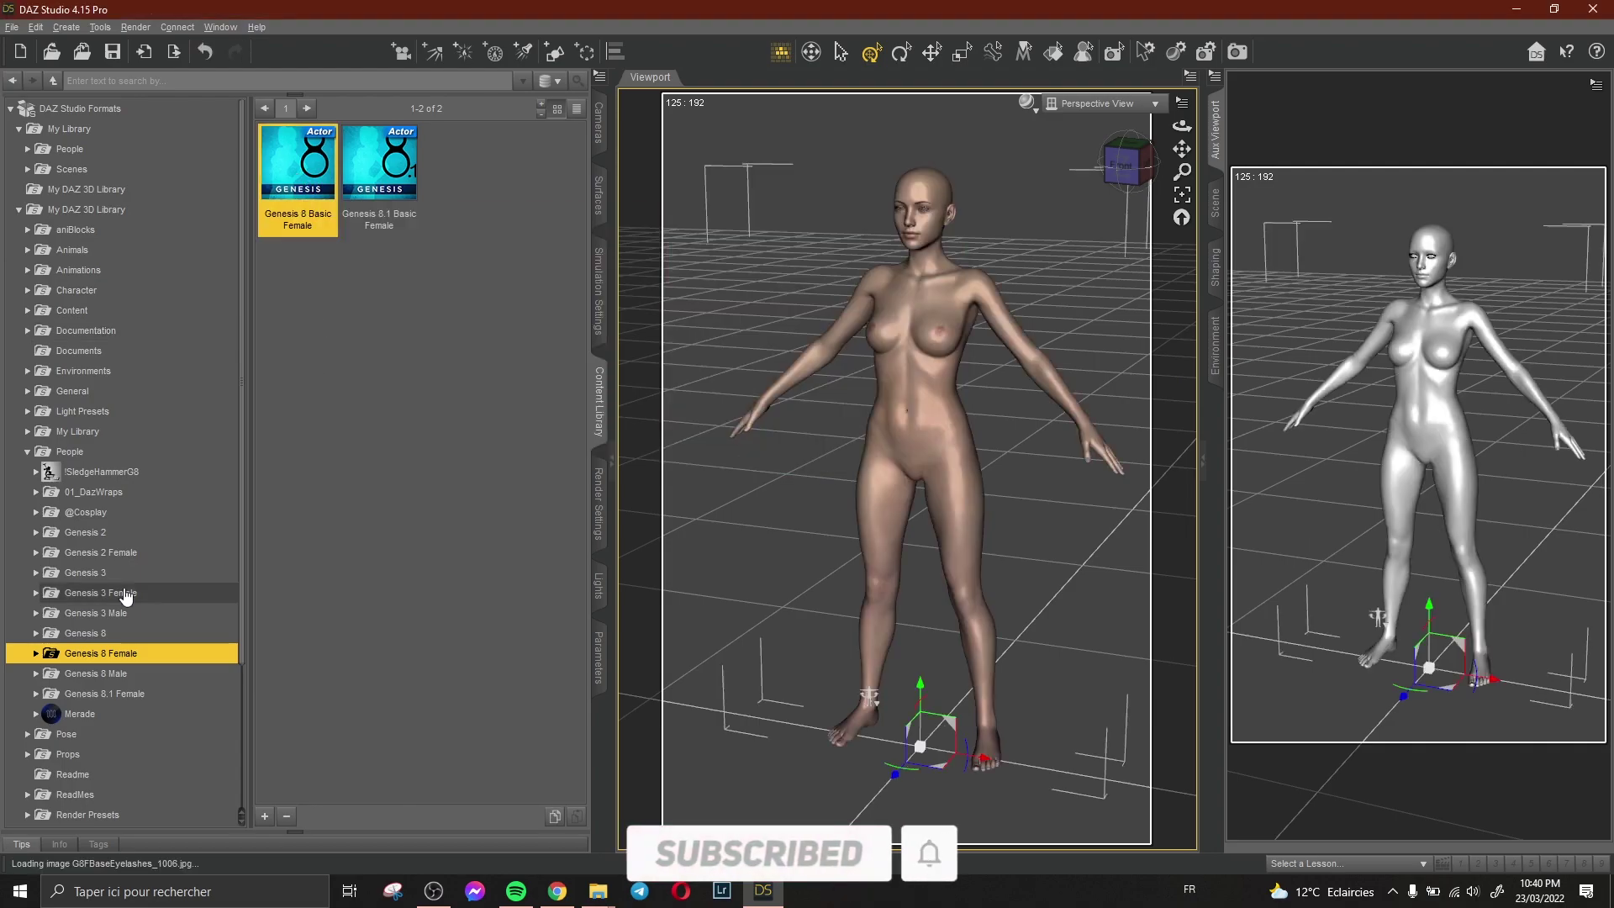
scroll(130, 538, down, 3)
double_click(143, 478)
scroll(144, 454, down, 5)
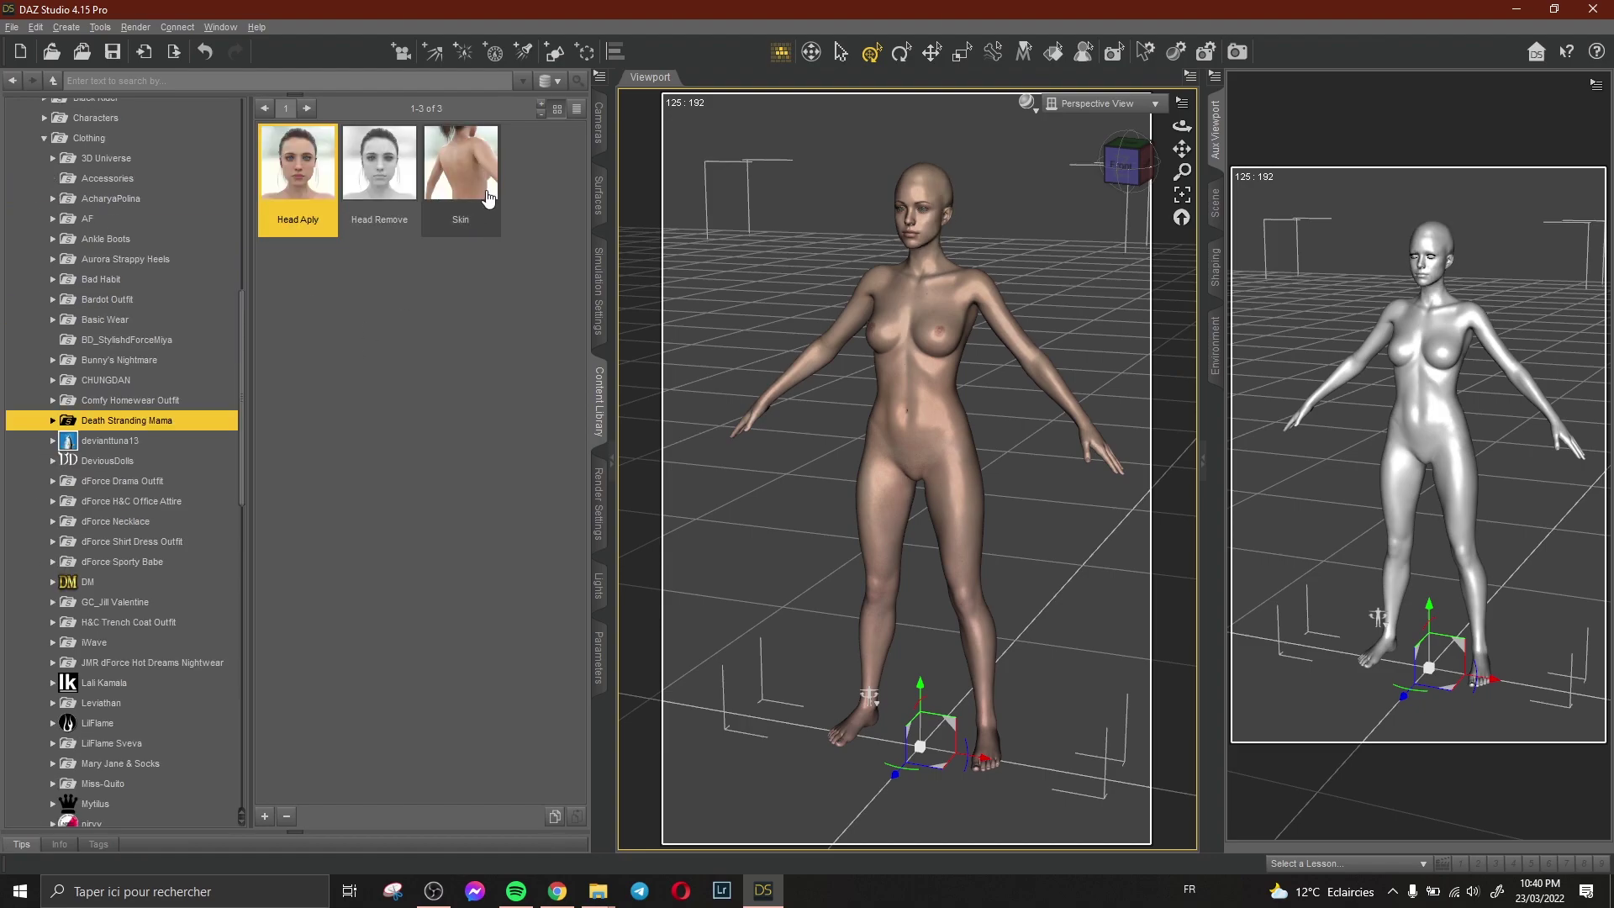
Apply the Death Stranding Mama Skin and Hair presets, then add Basic Wear 01 underwear.
click(482, 185)
double_click(482, 185)
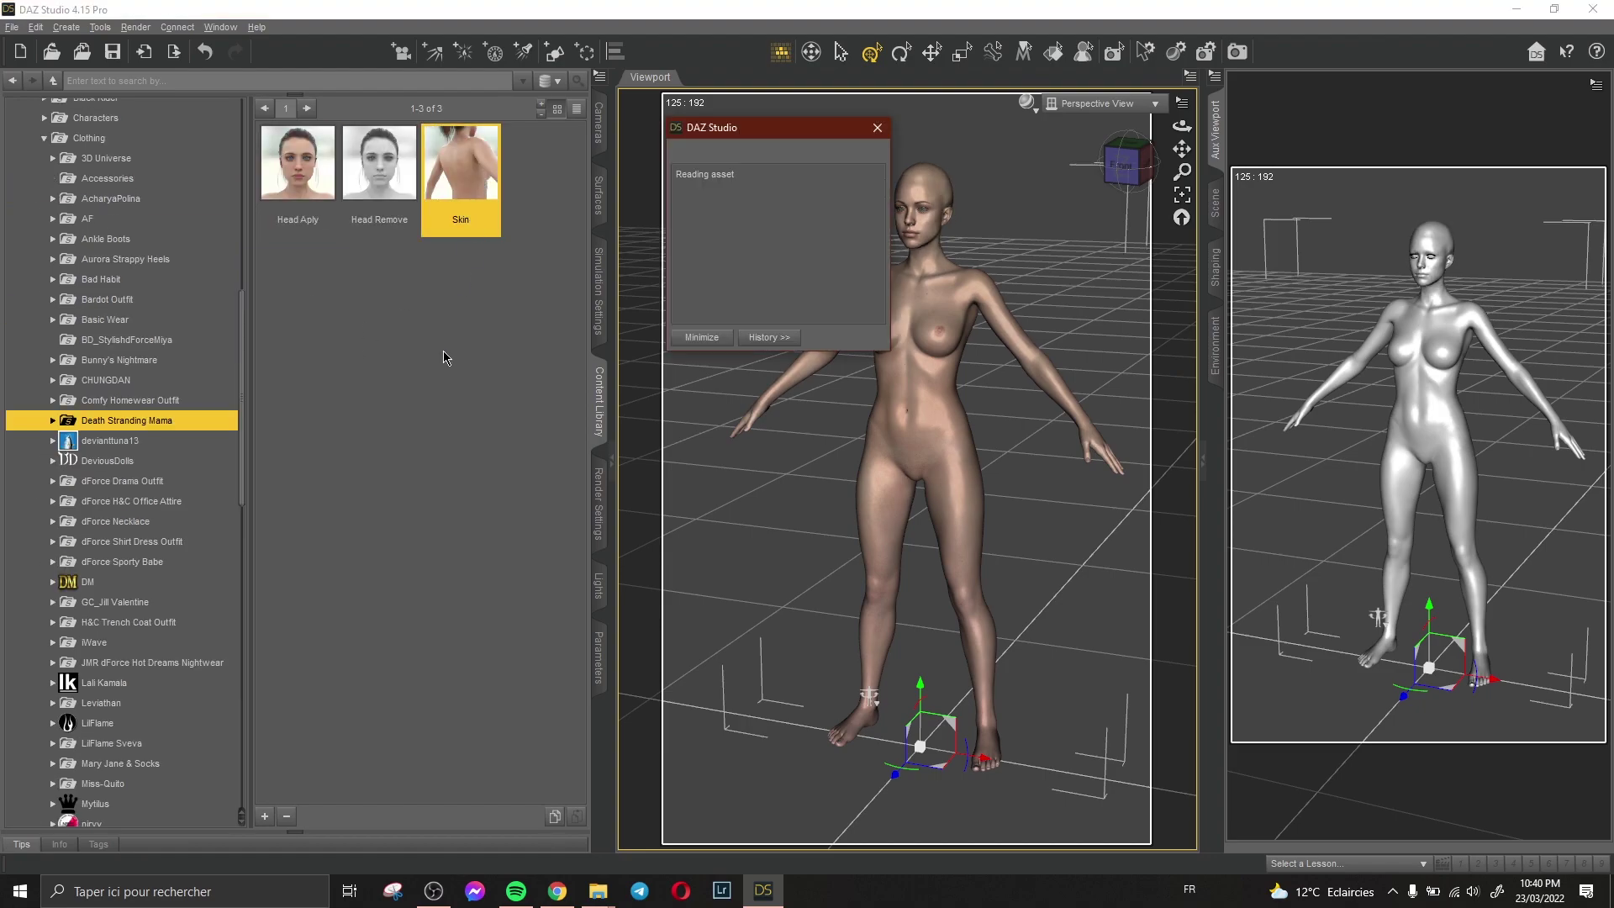
double_click(170, 422)
click(98, 461)
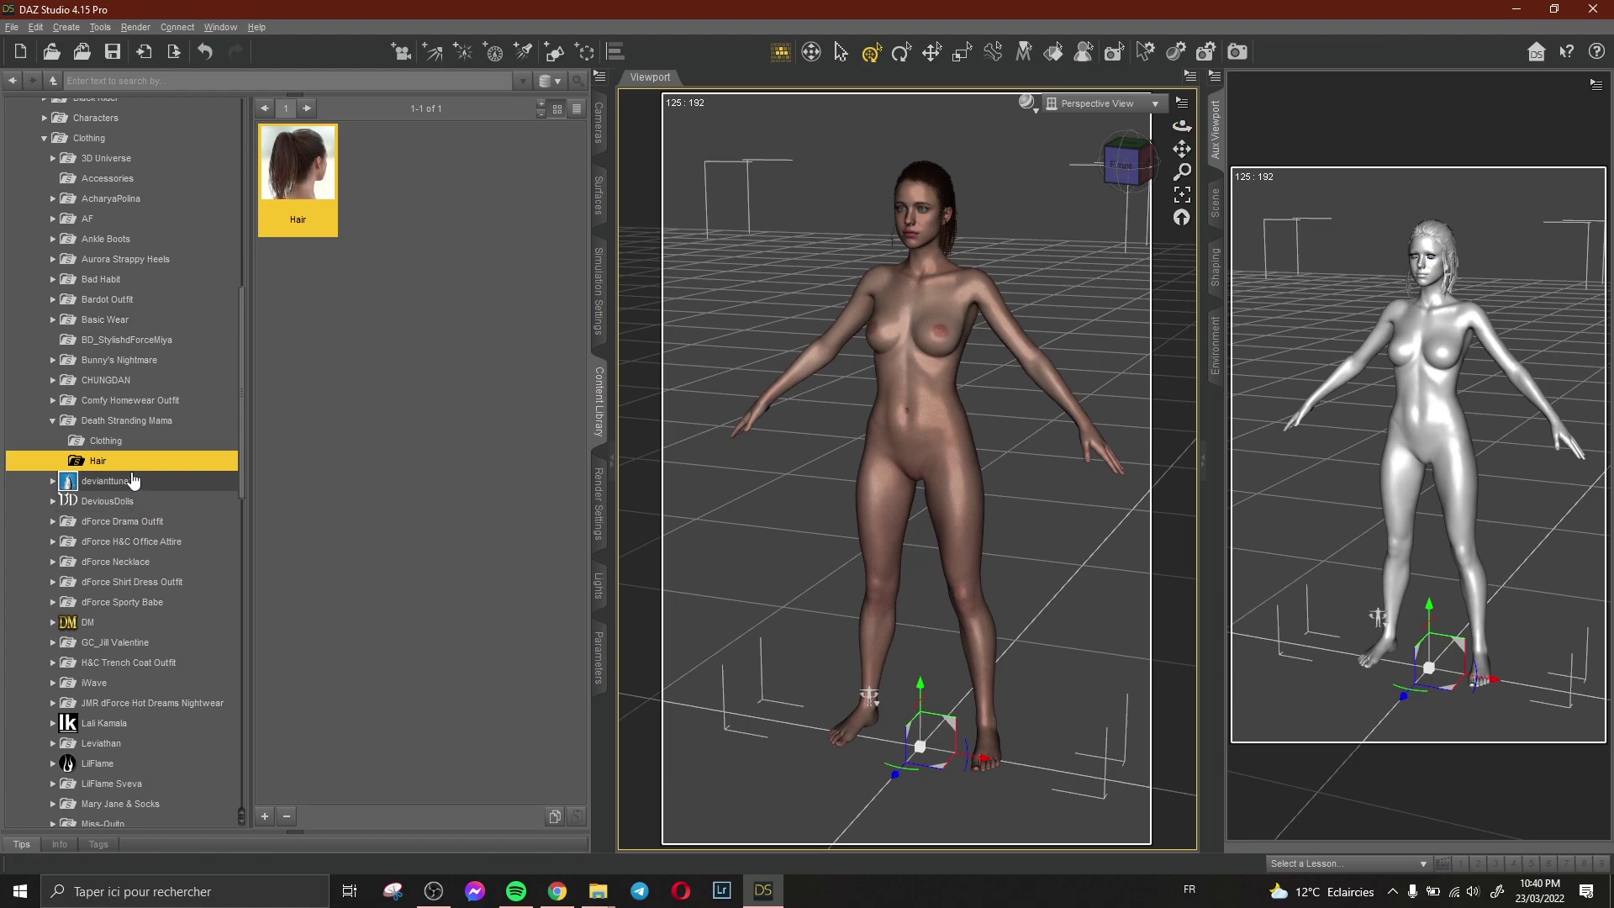
click(106, 320)
double_click(298, 168)
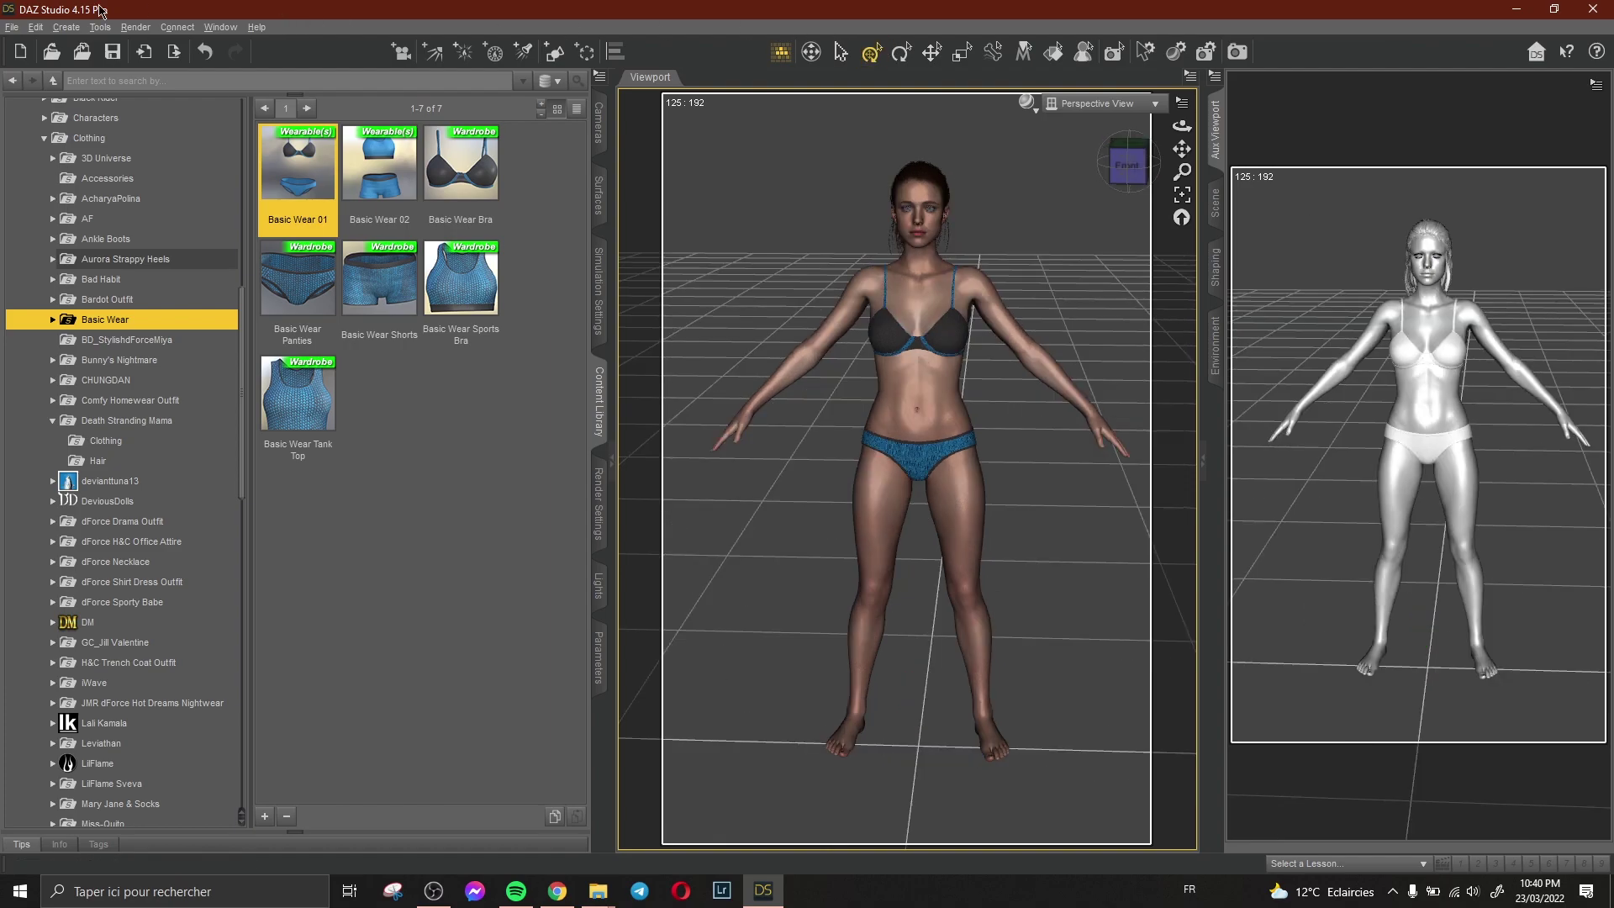
Create a new camera with default settings and set the main viewport to look through it.
click(65, 27)
click(101, 47)
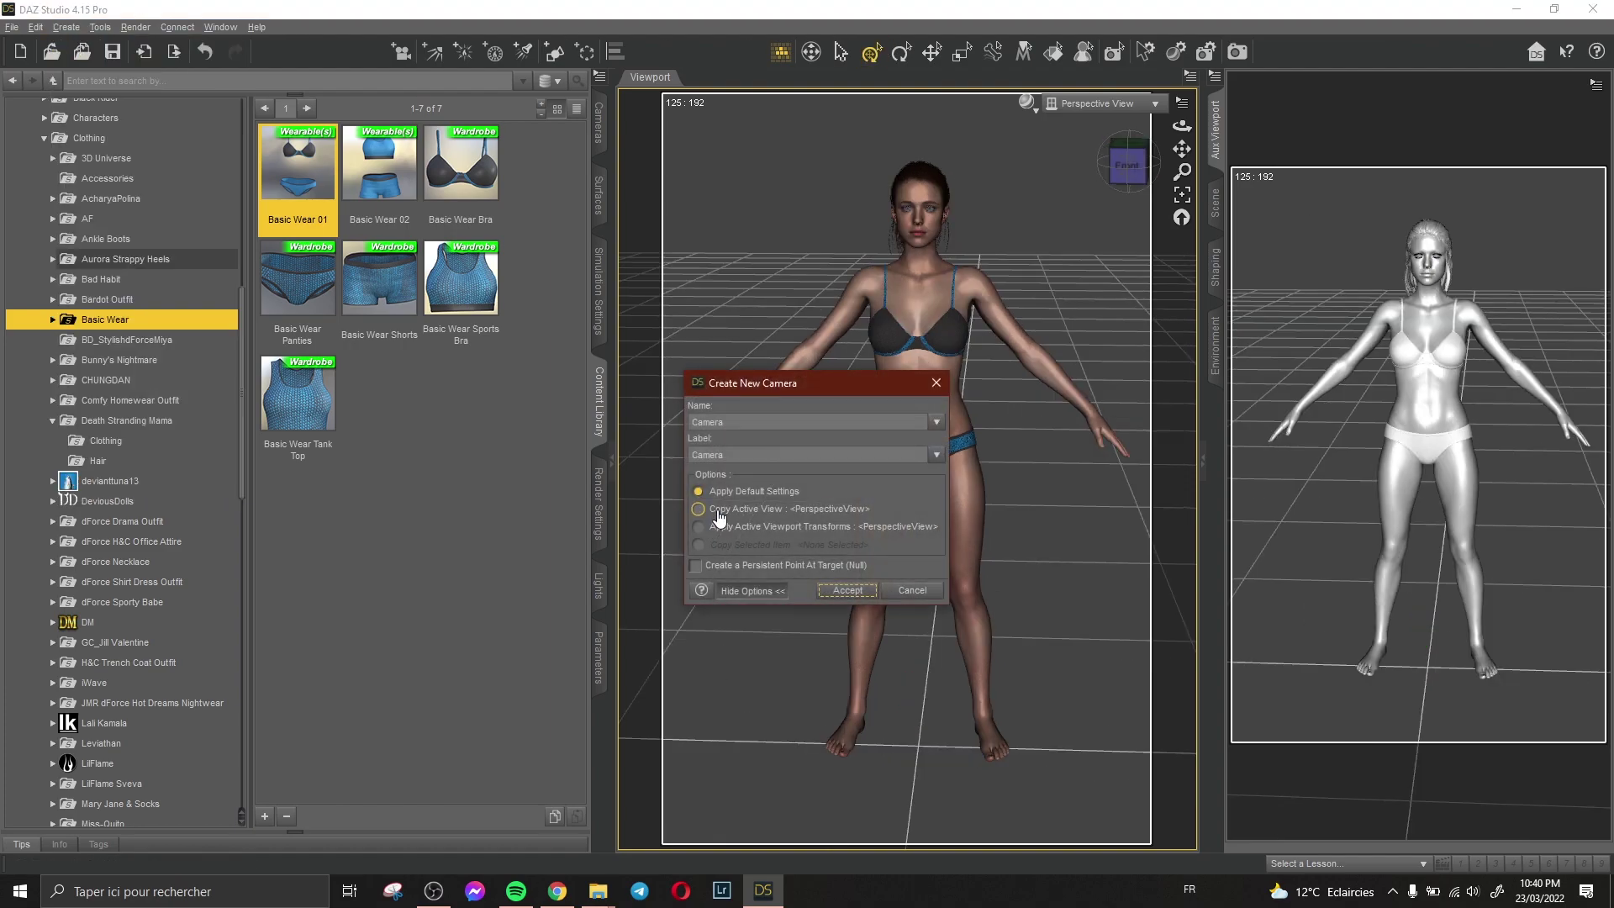
click(848, 591)
click(1101, 102)
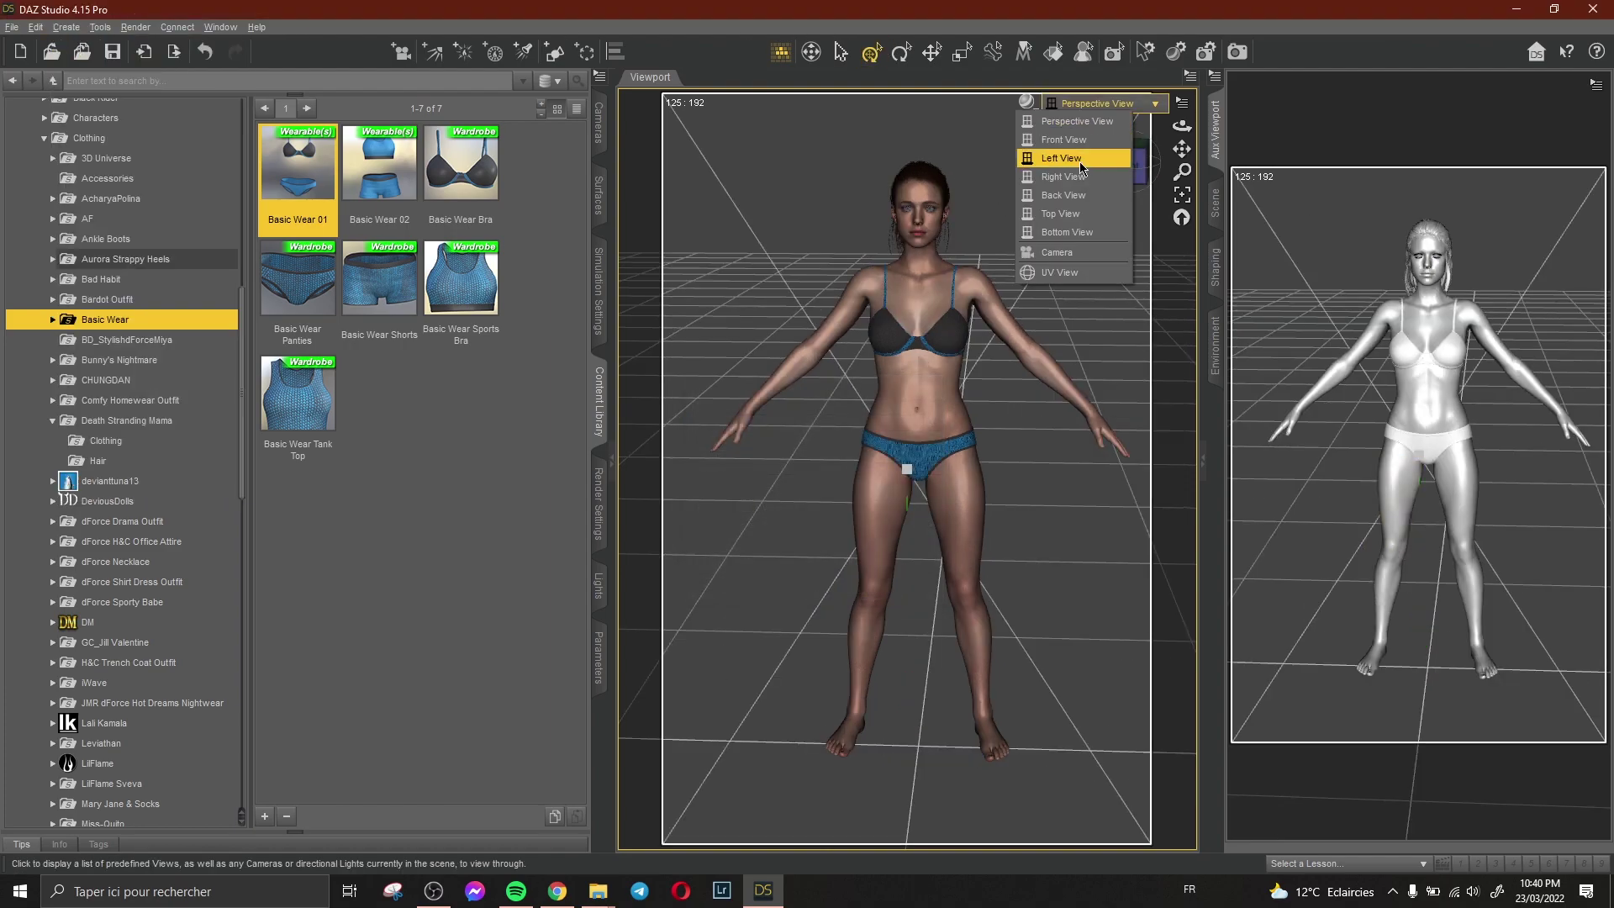
click(1057, 252)
Set the second viewport's draw style to NVIDIA Iray and dolly in close on the figure.
click(1518, 86)
click(1488, 235)
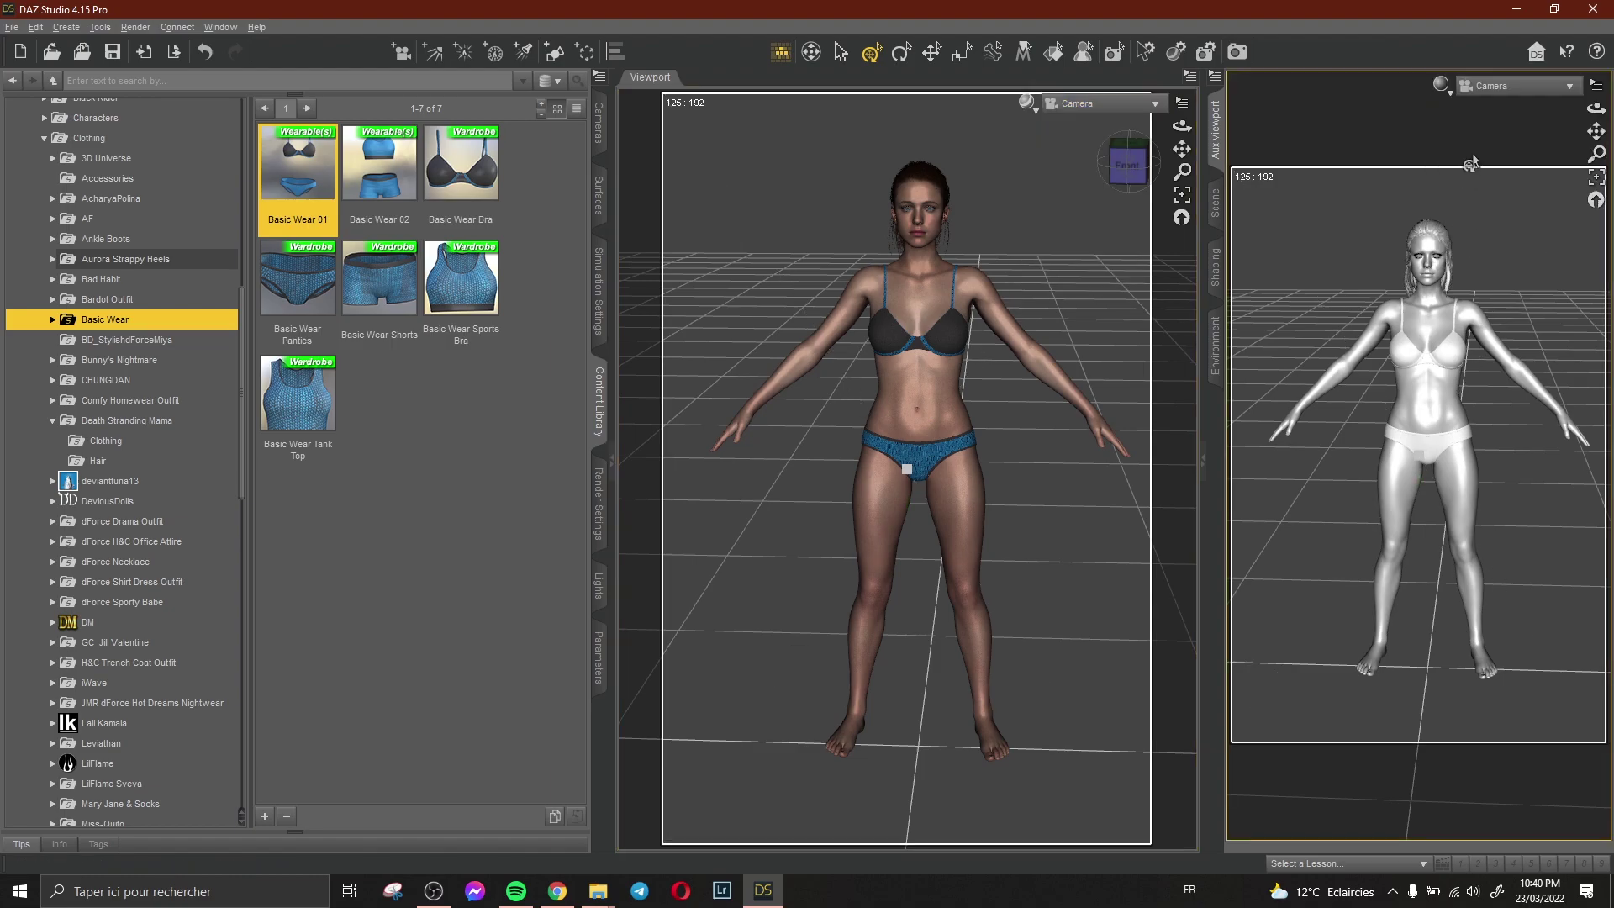
click(1442, 86)
click(1429, 299)
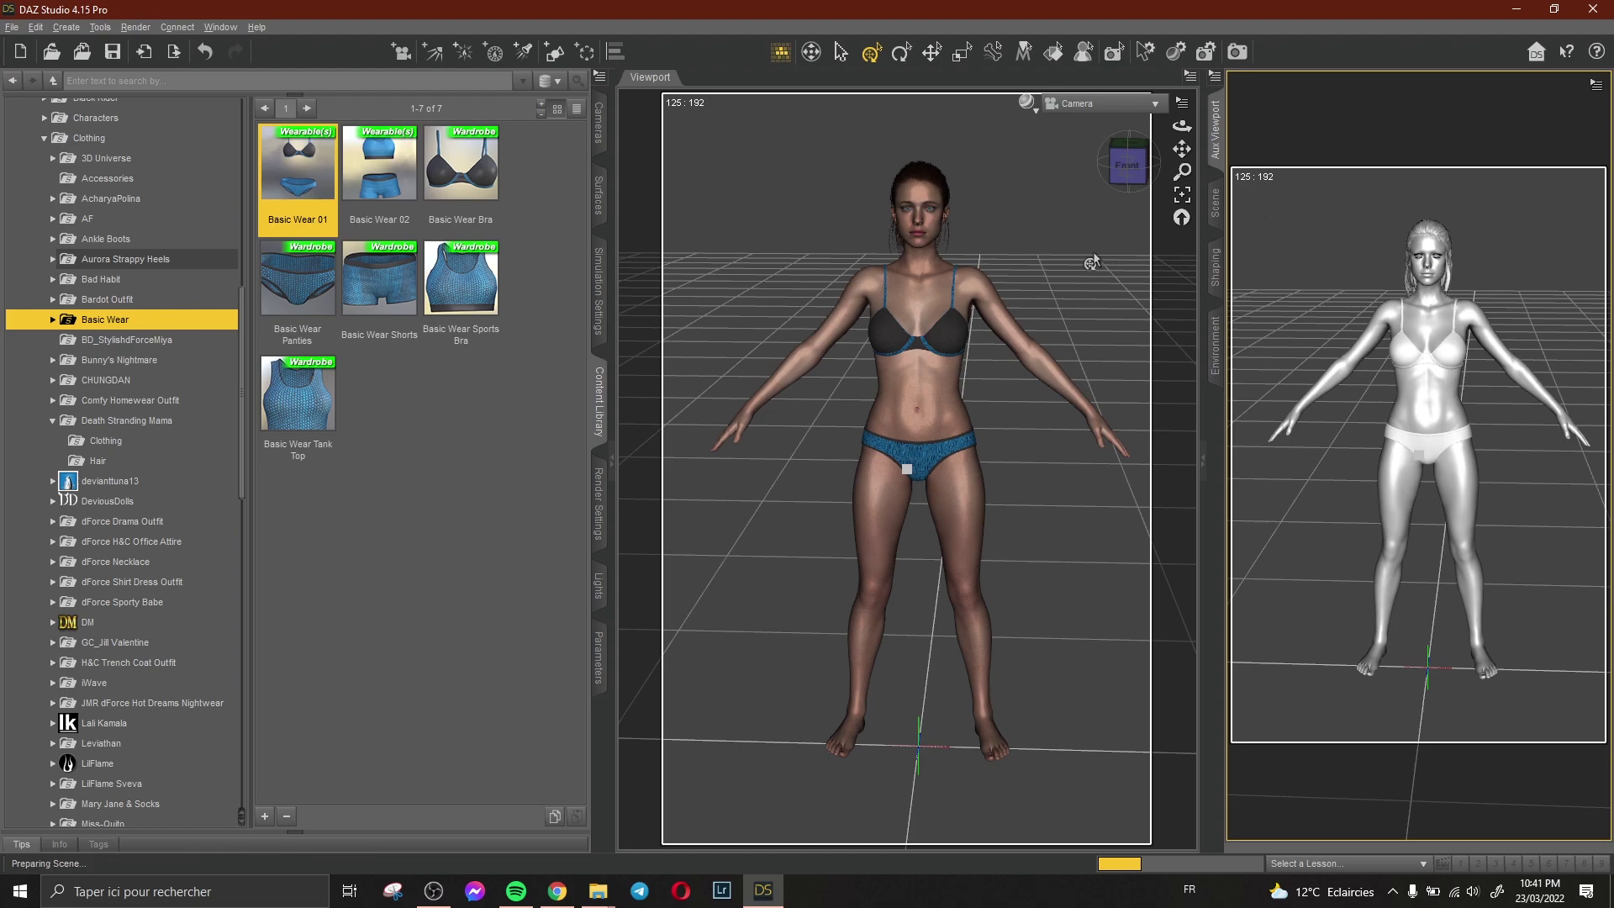
scroll(1045, 252, up, 5)
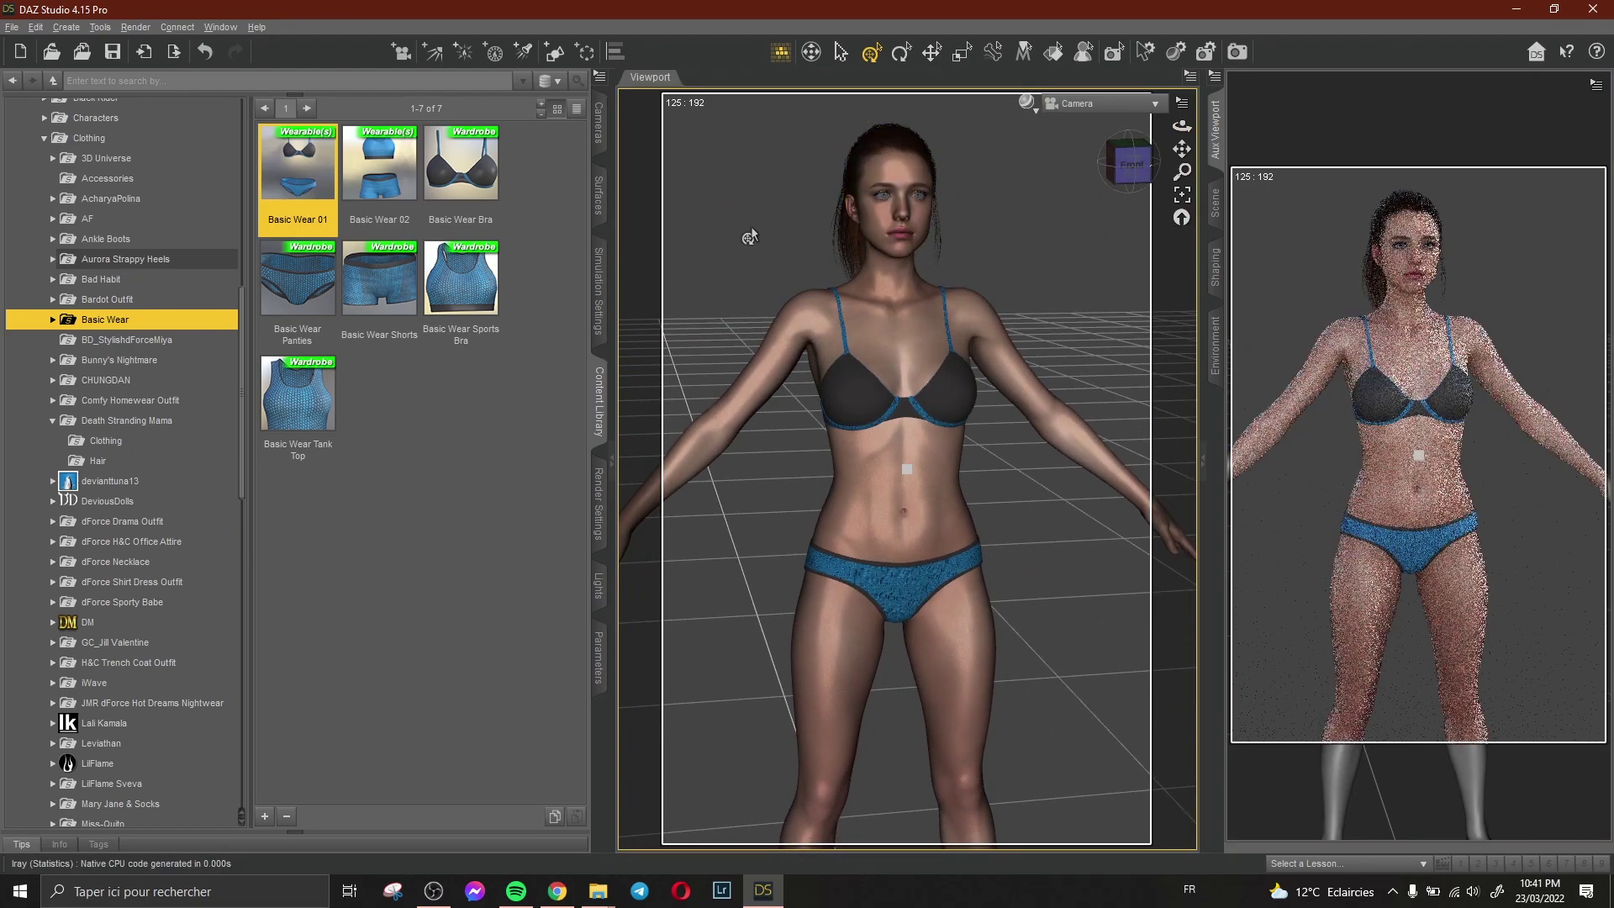
click(1215, 202)
Pose Genesis 8 Female with the Z CMO Full 07 Curvaceous Shape Mirror pose.
click(1335, 127)
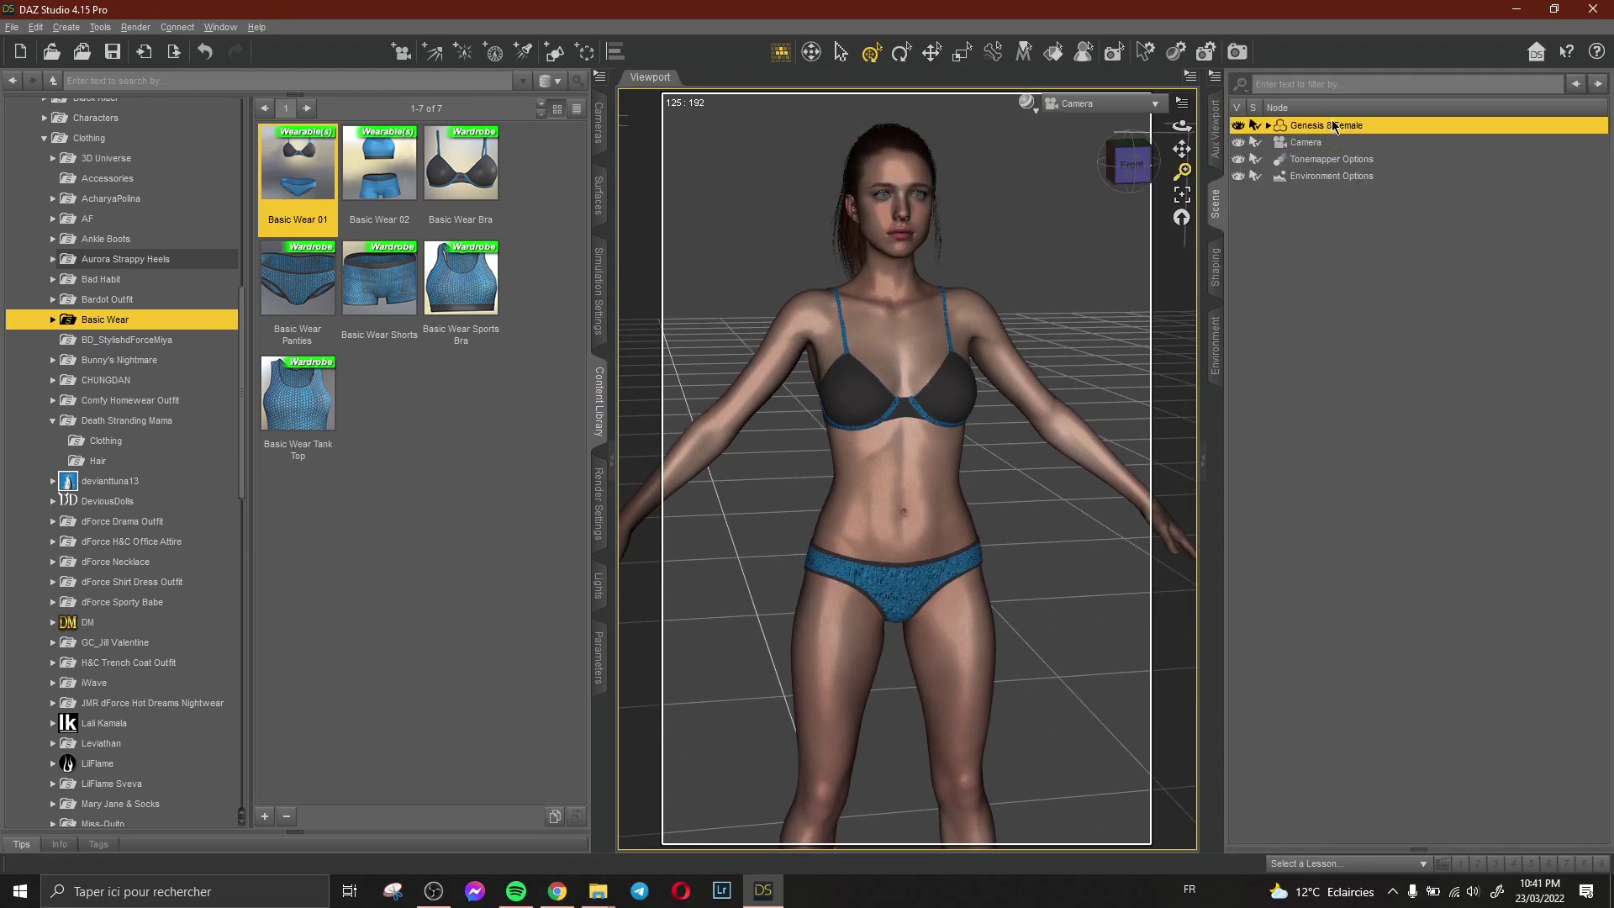
scroll(163, 461, down, 15)
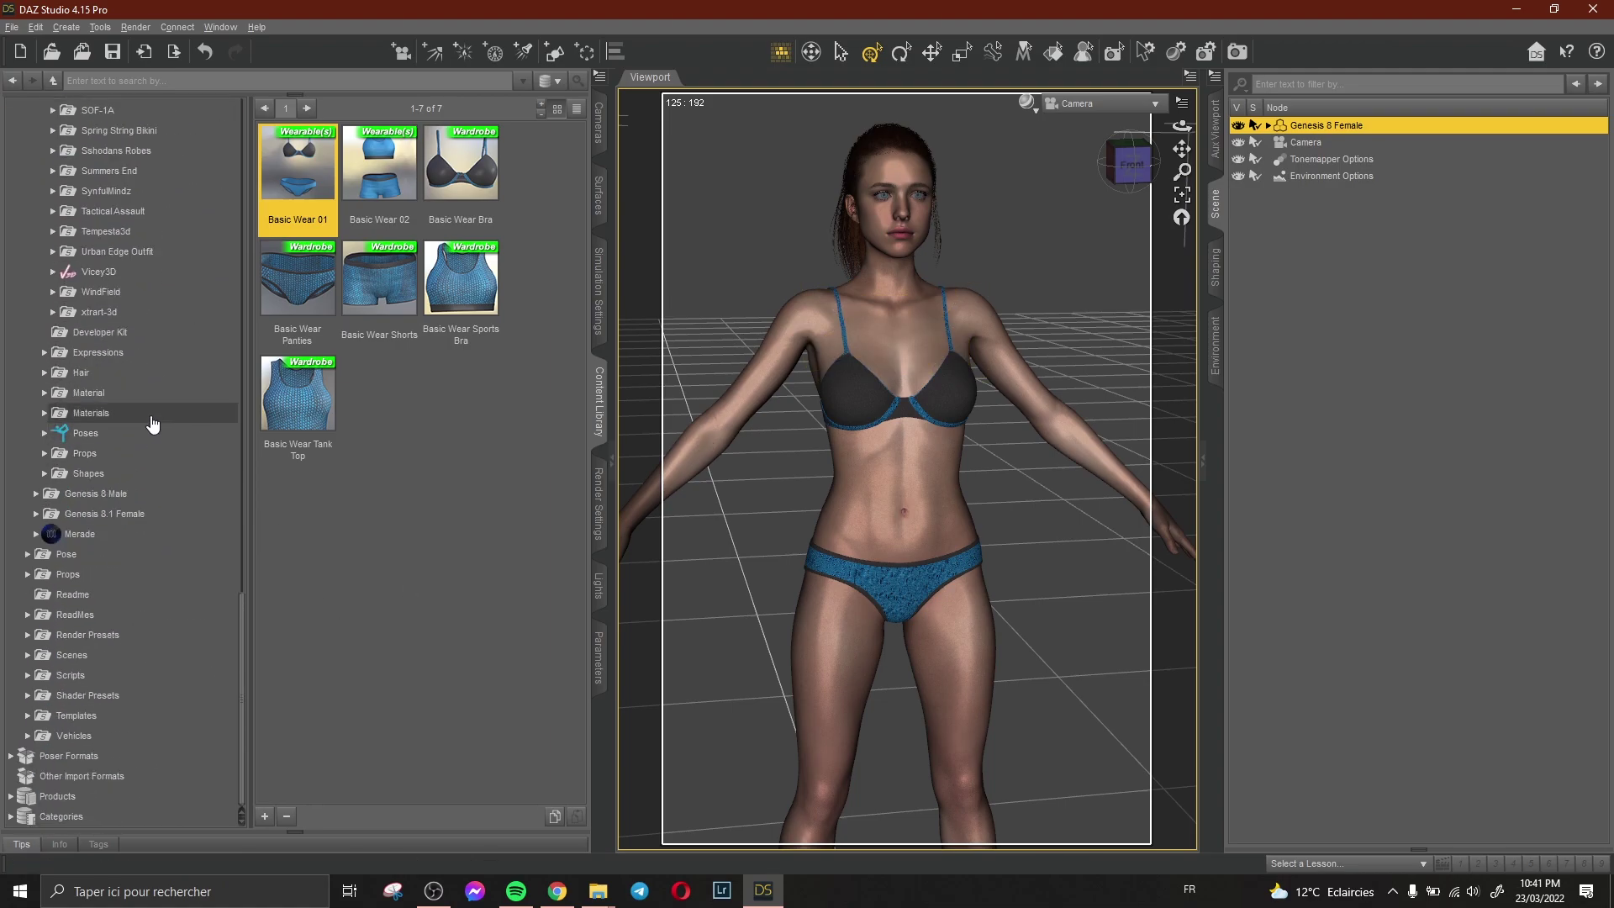
click(160, 420)
scroll(159, 444, down, 1)
click(155, 588)
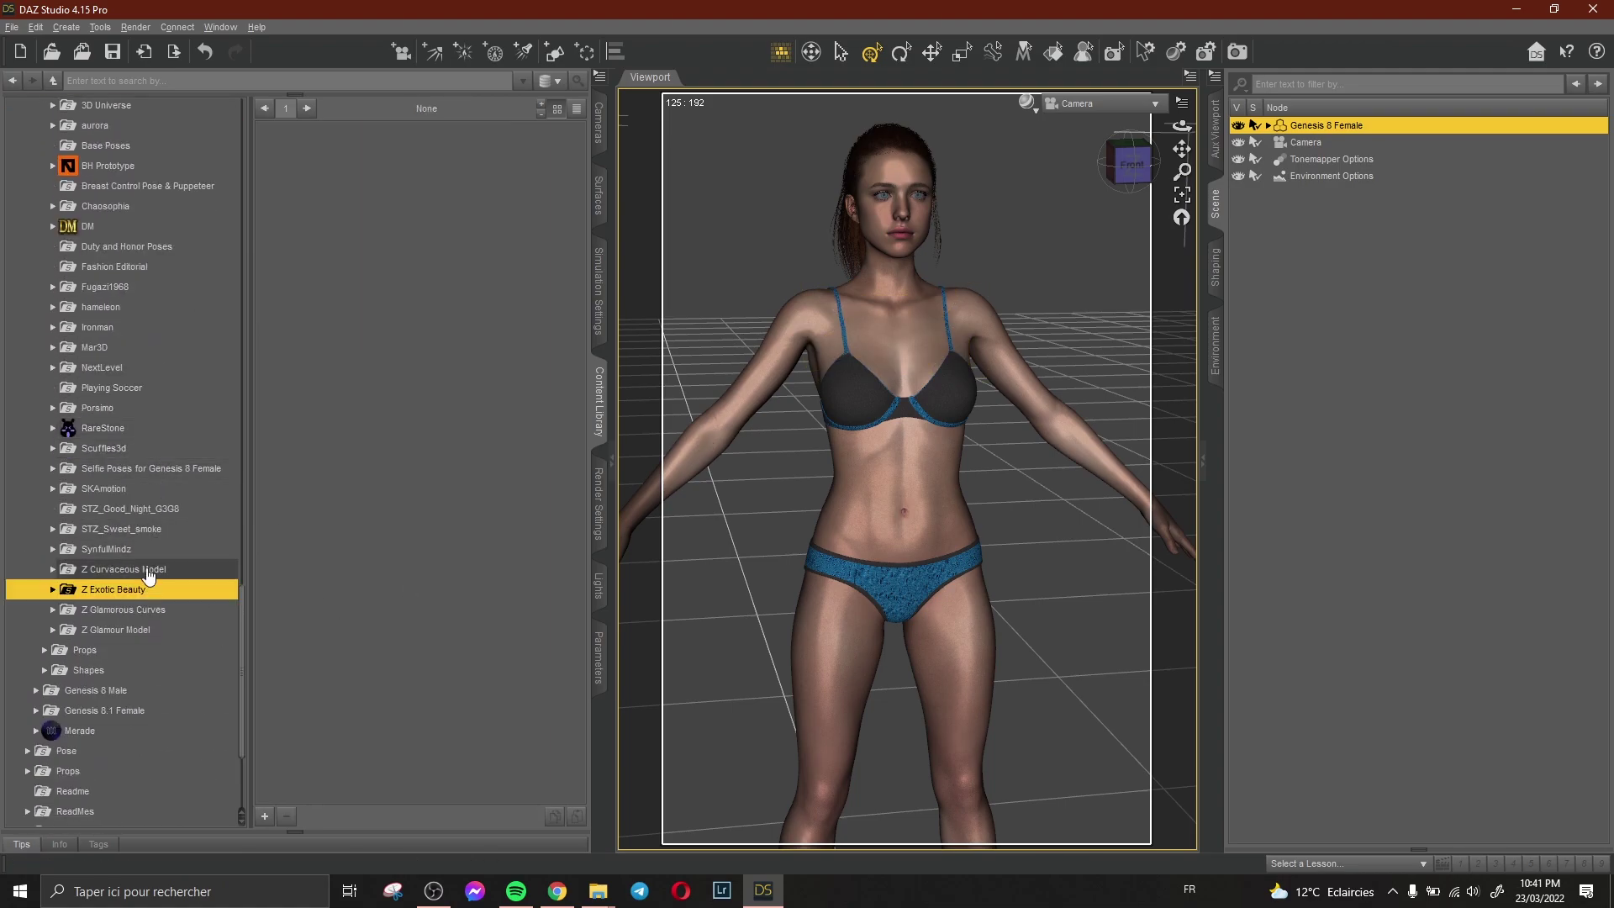
scroll(153, 549, down, 3)
click(126, 436)
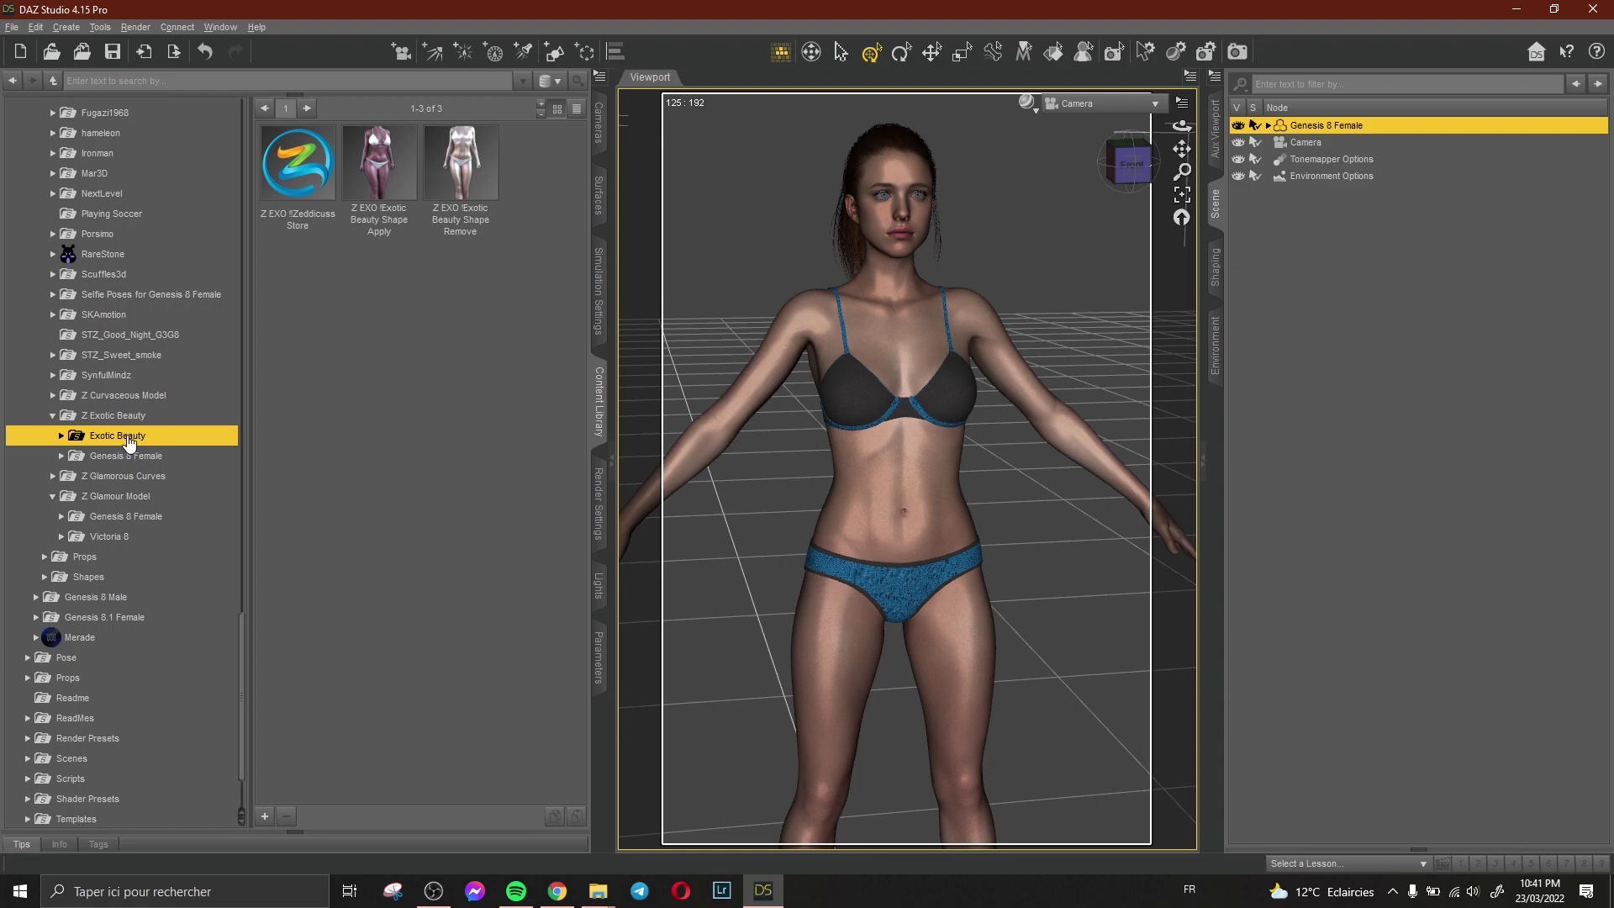
click(126, 395)
click(128, 416)
click(123, 435)
double_click(379, 624)
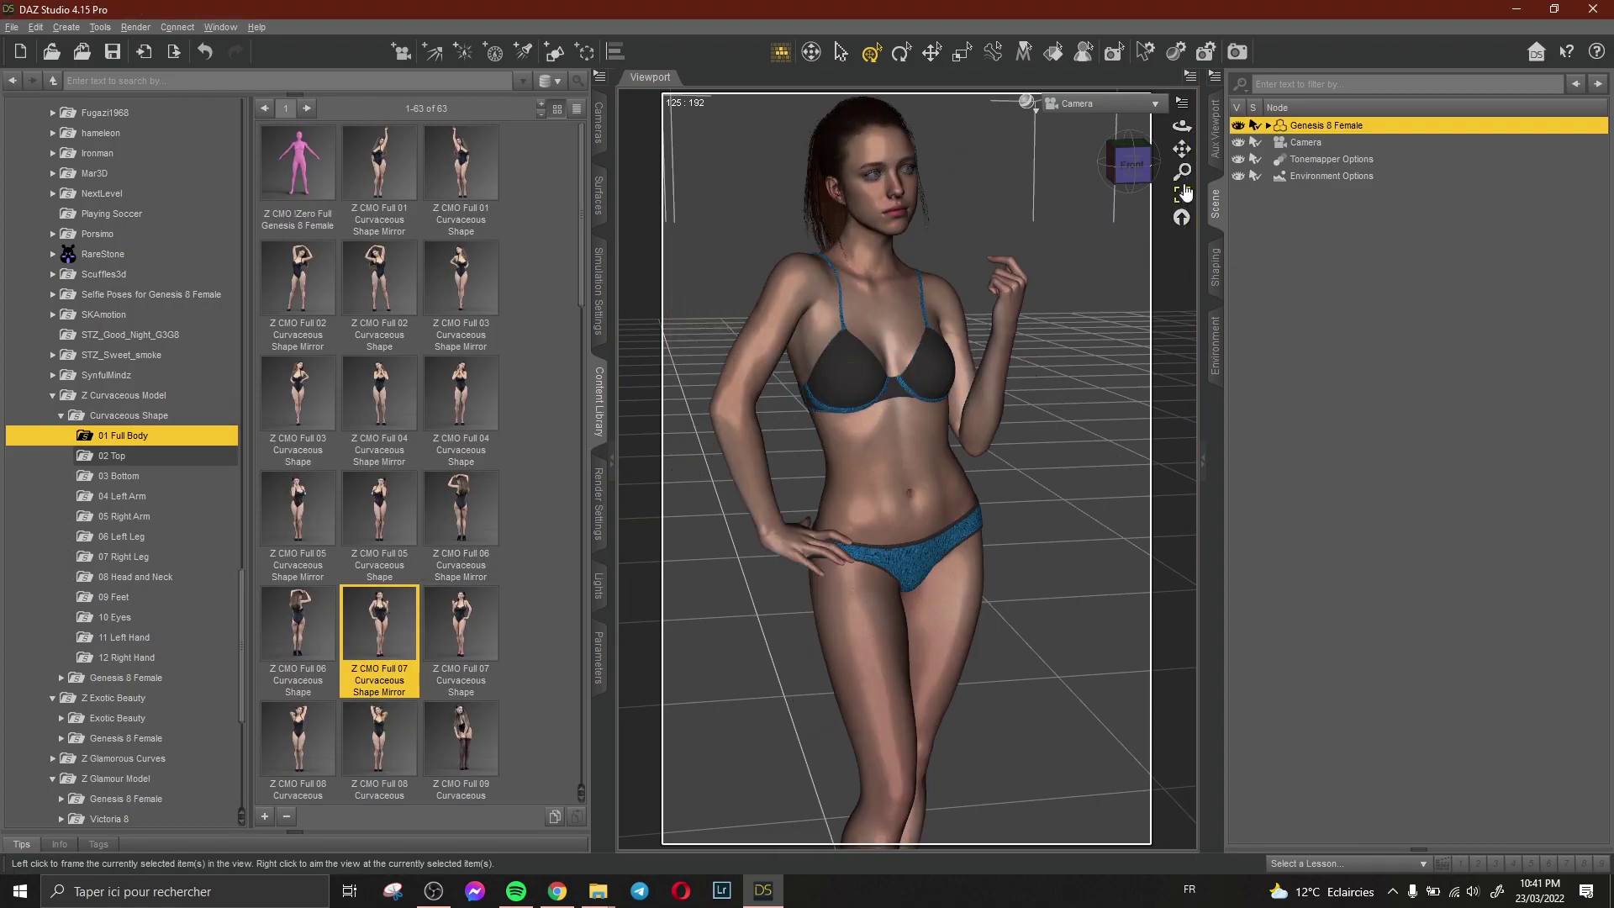
Orbit the camera to a three-quarter side view and show the live Iray preview.
middle_drag(1182, 125, 1245, 128)
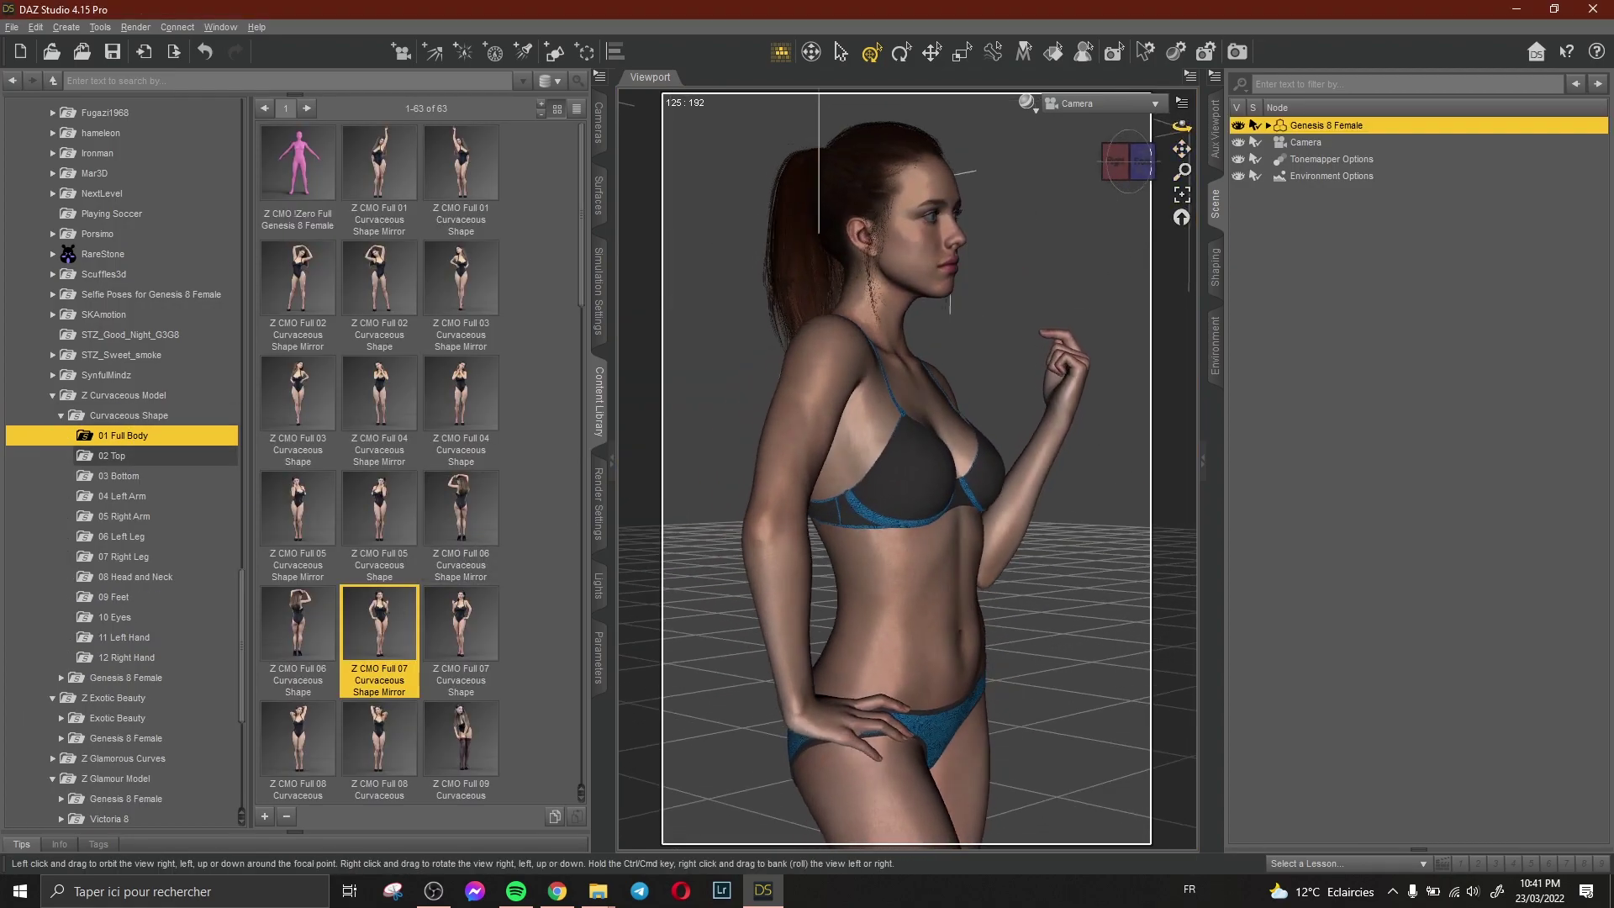
drag(1182, 124, 1133, 181)
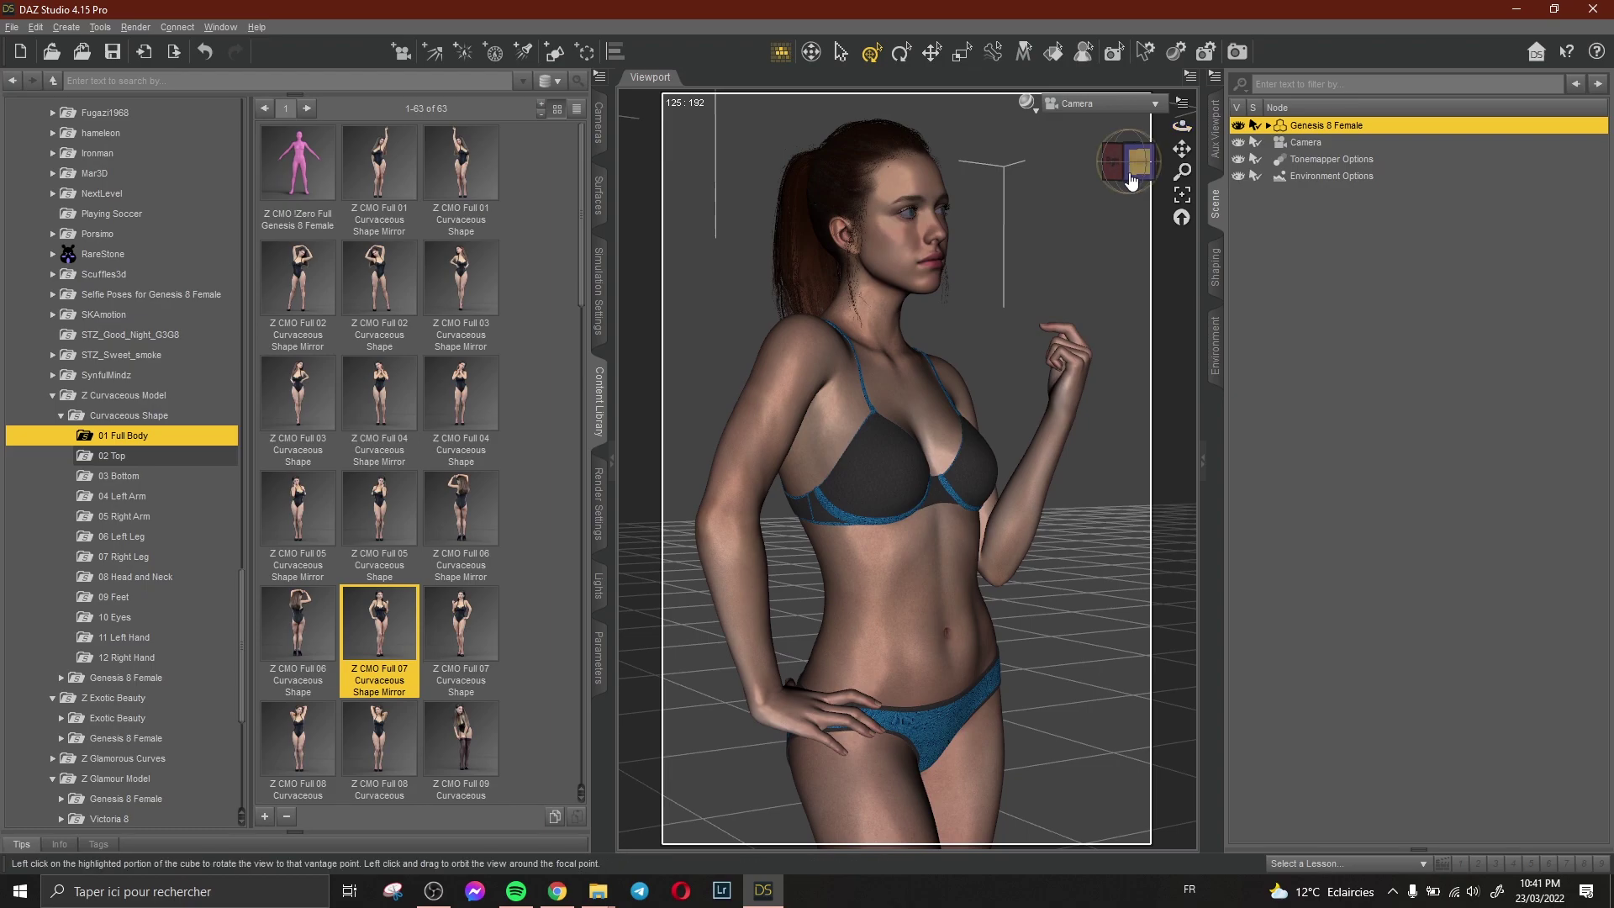
click(1215, 128)
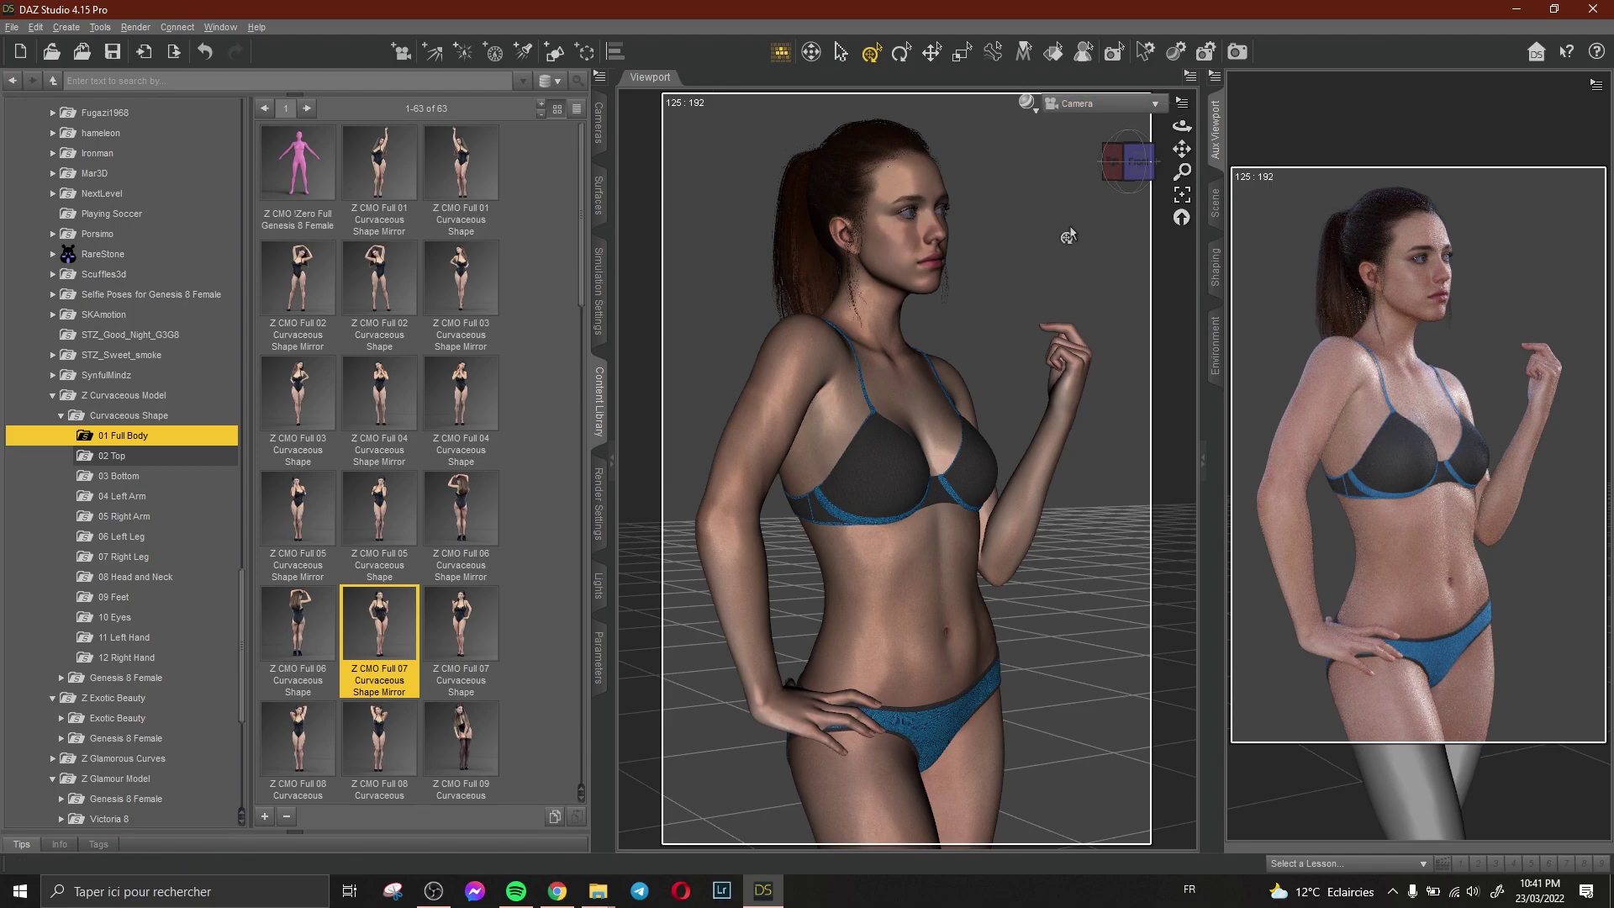
Light the scene with the rdaughter Portraits Light preset.
scroll(147, 335, up, 10)
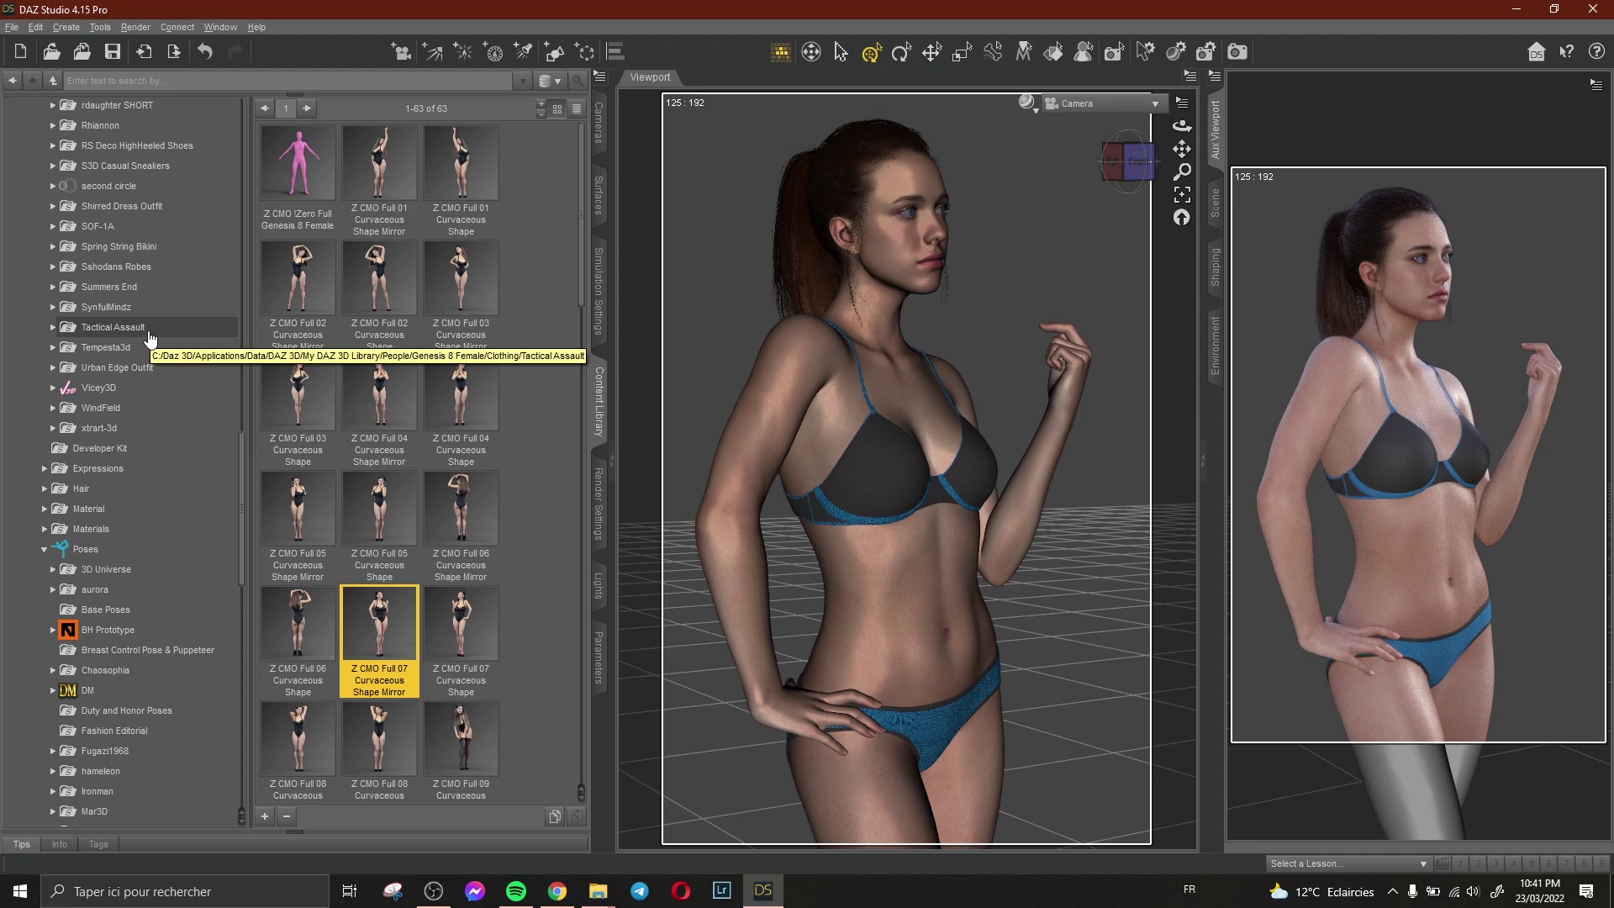
scroll(149, 336, up, 15)
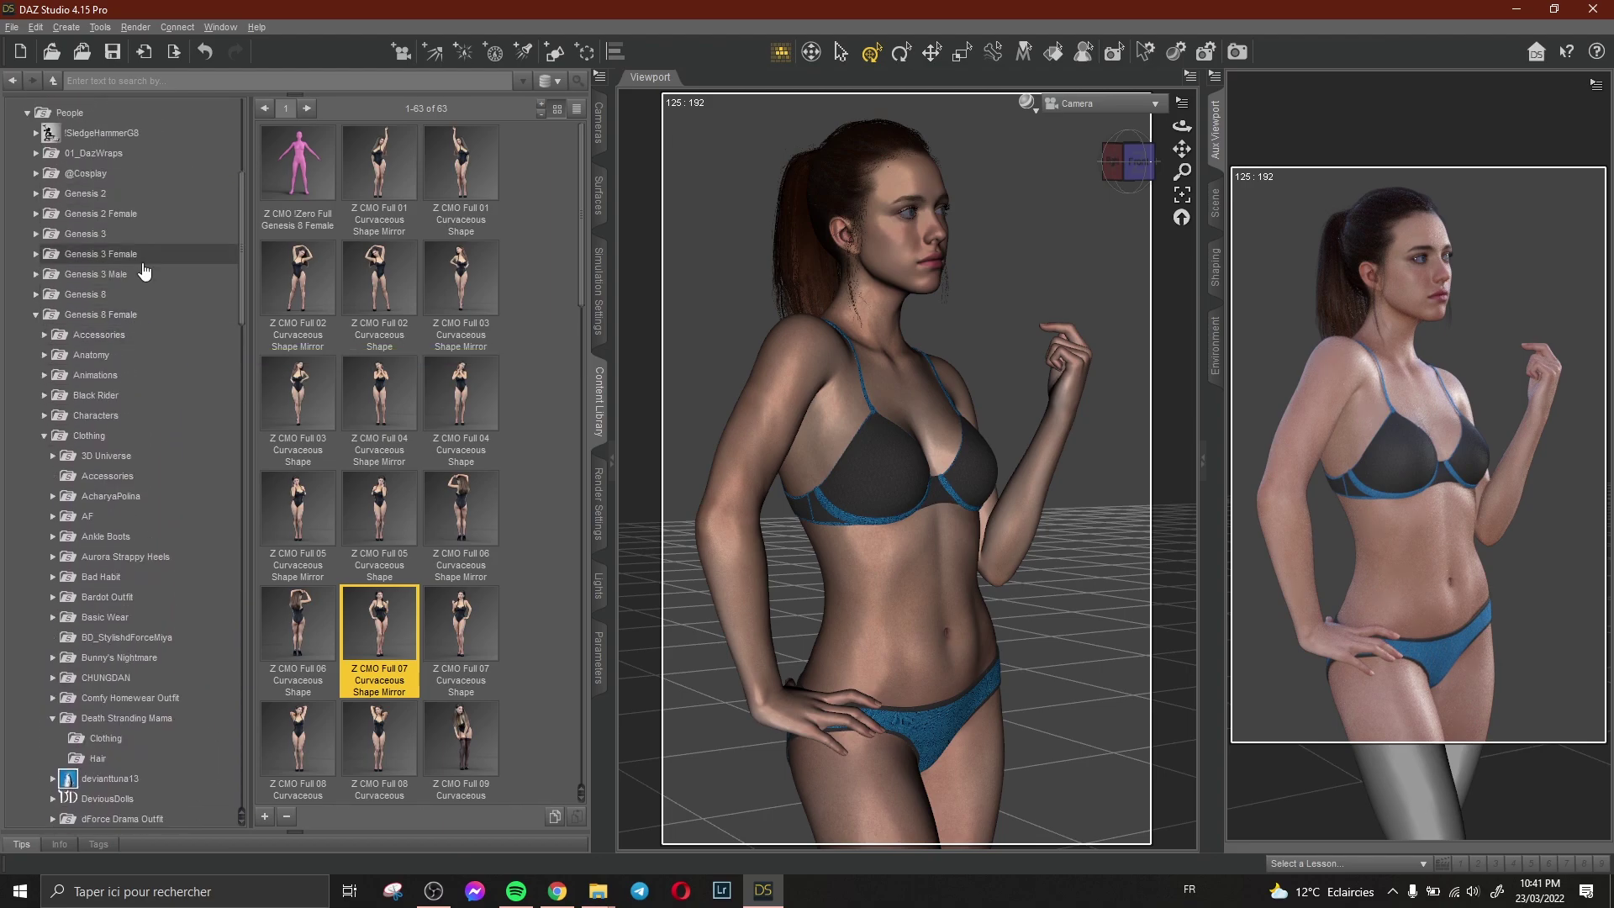
scroll(145, 353, up, 5)
click(145, 335)
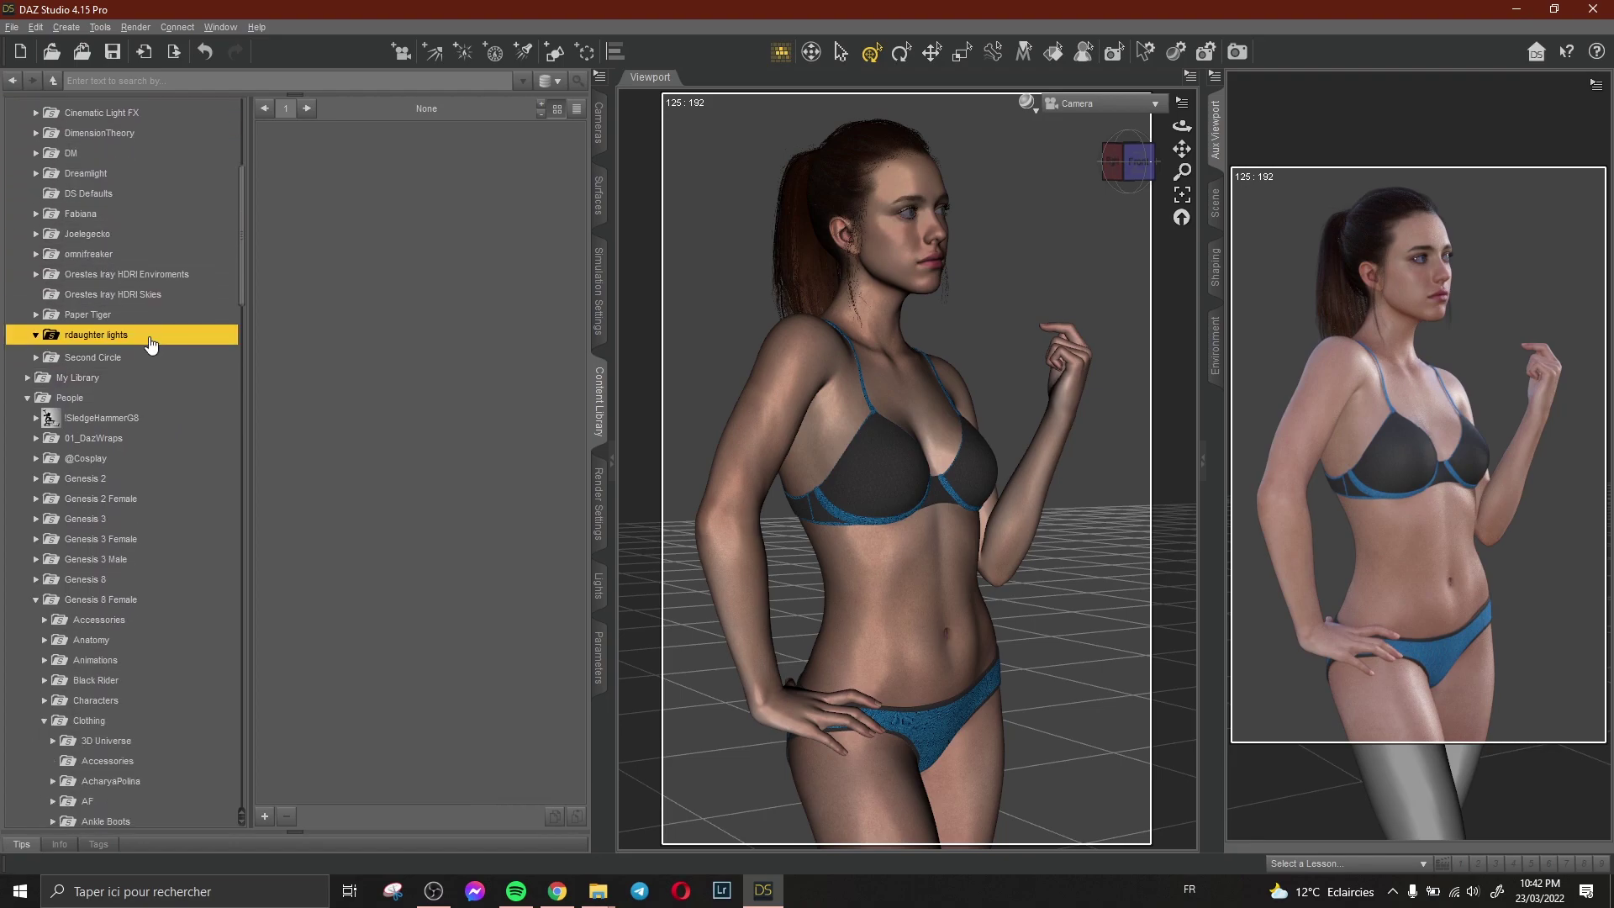
click(147, 355)
double_click(298, 164)
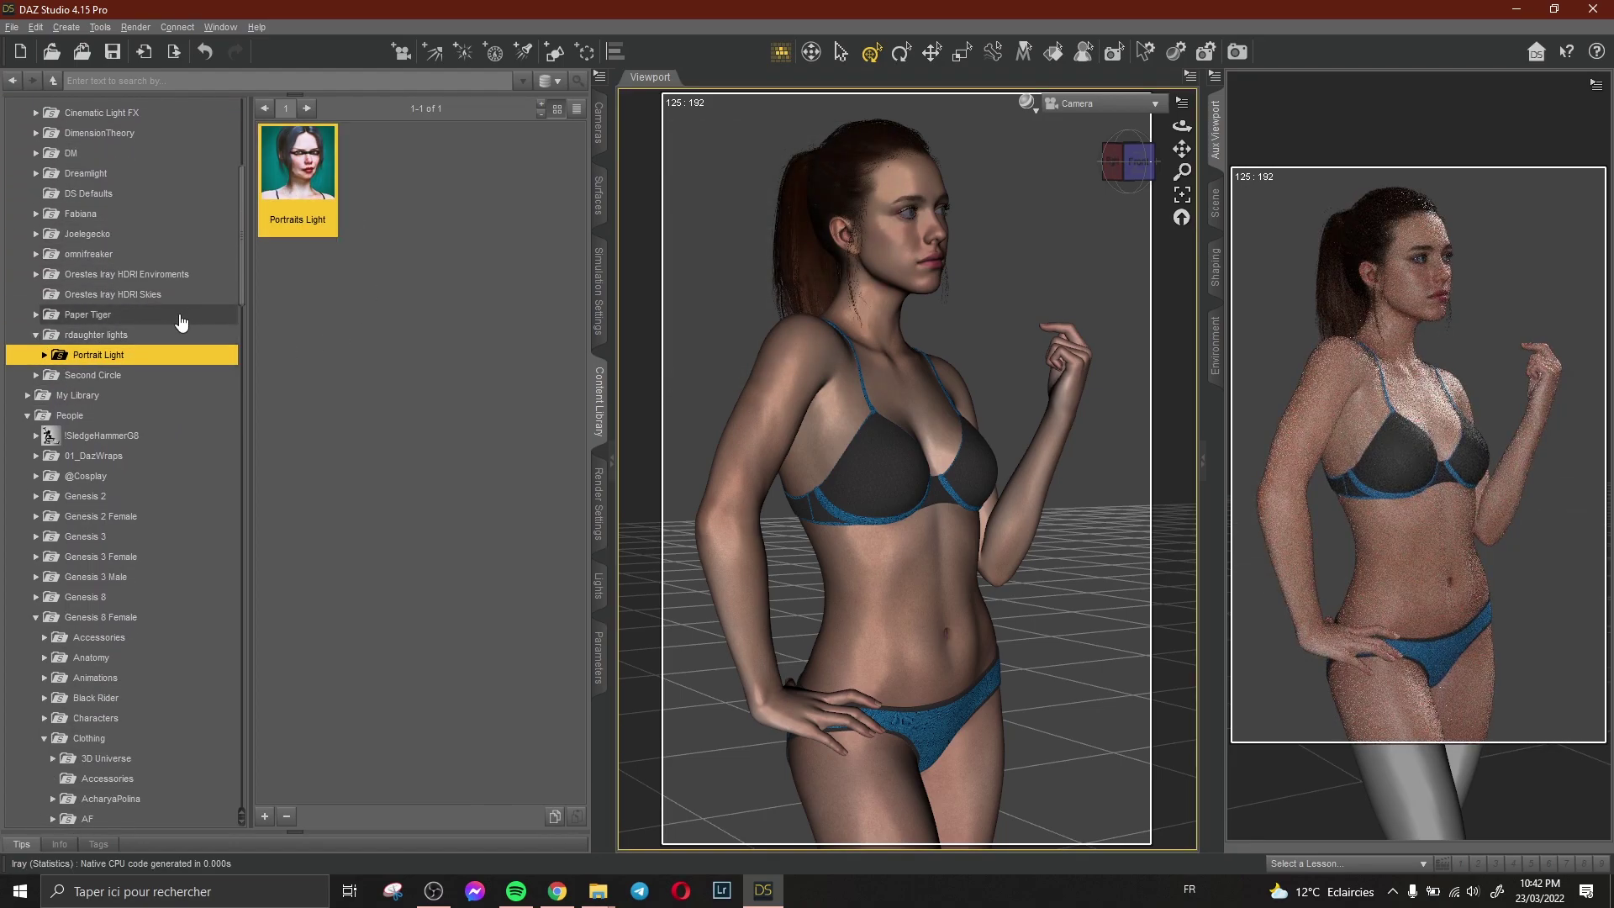
Rotate the lighting environment with RD 03 Rotate 90, then reselect Genesis 8 Female.
double_click(142, 354)
click(141, 375)
double_click(302, 276)
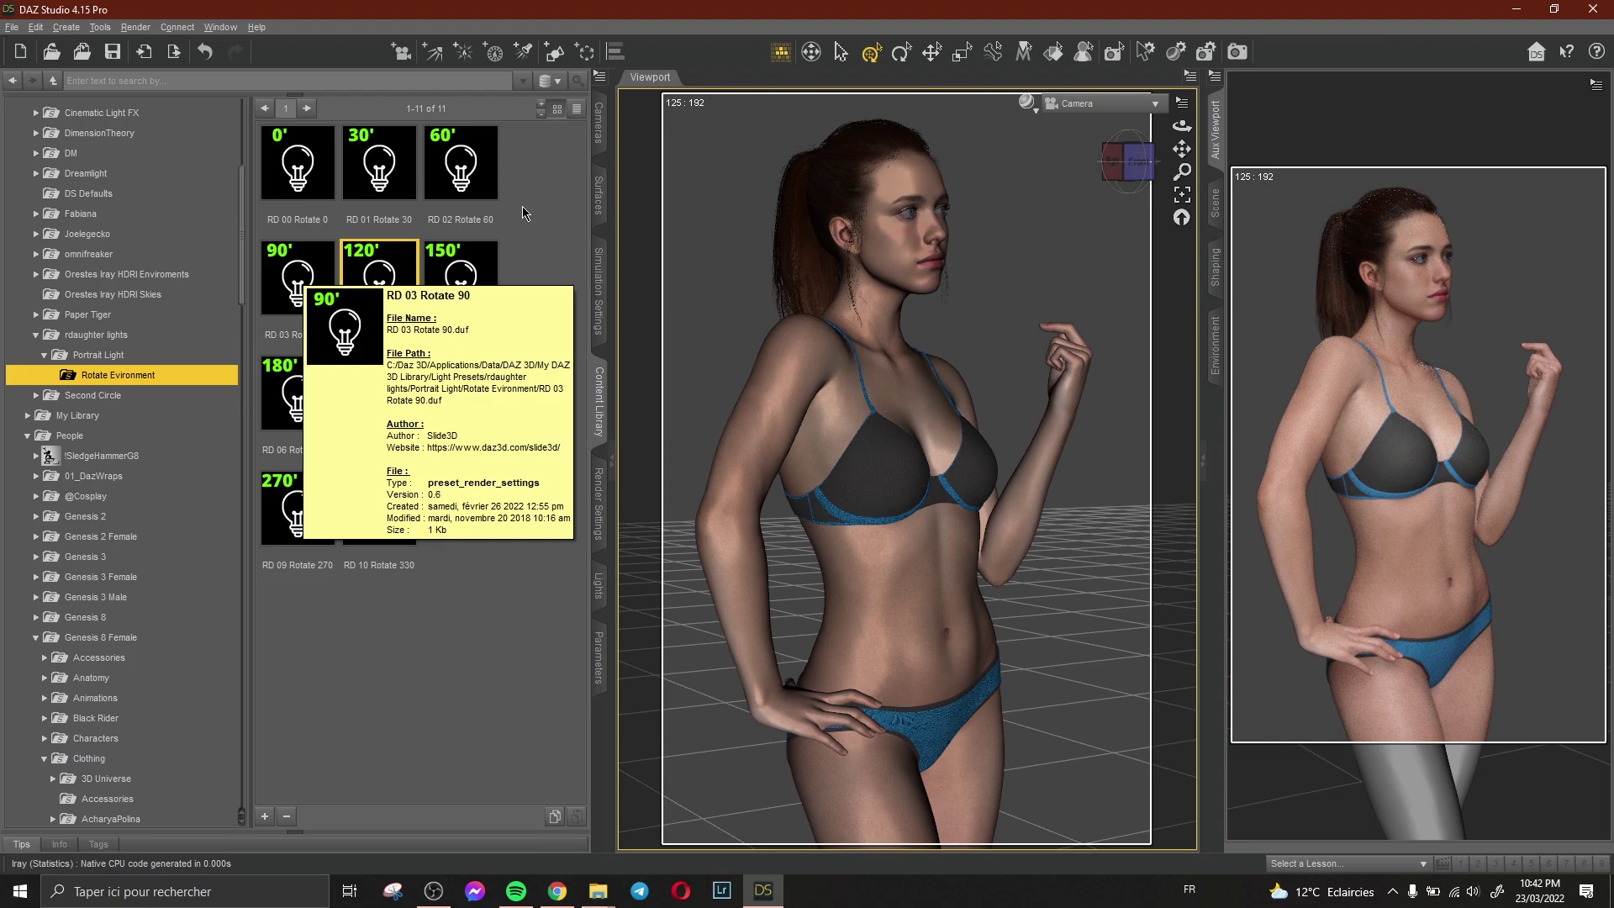
click(1216, 201)
click(1313, 126)
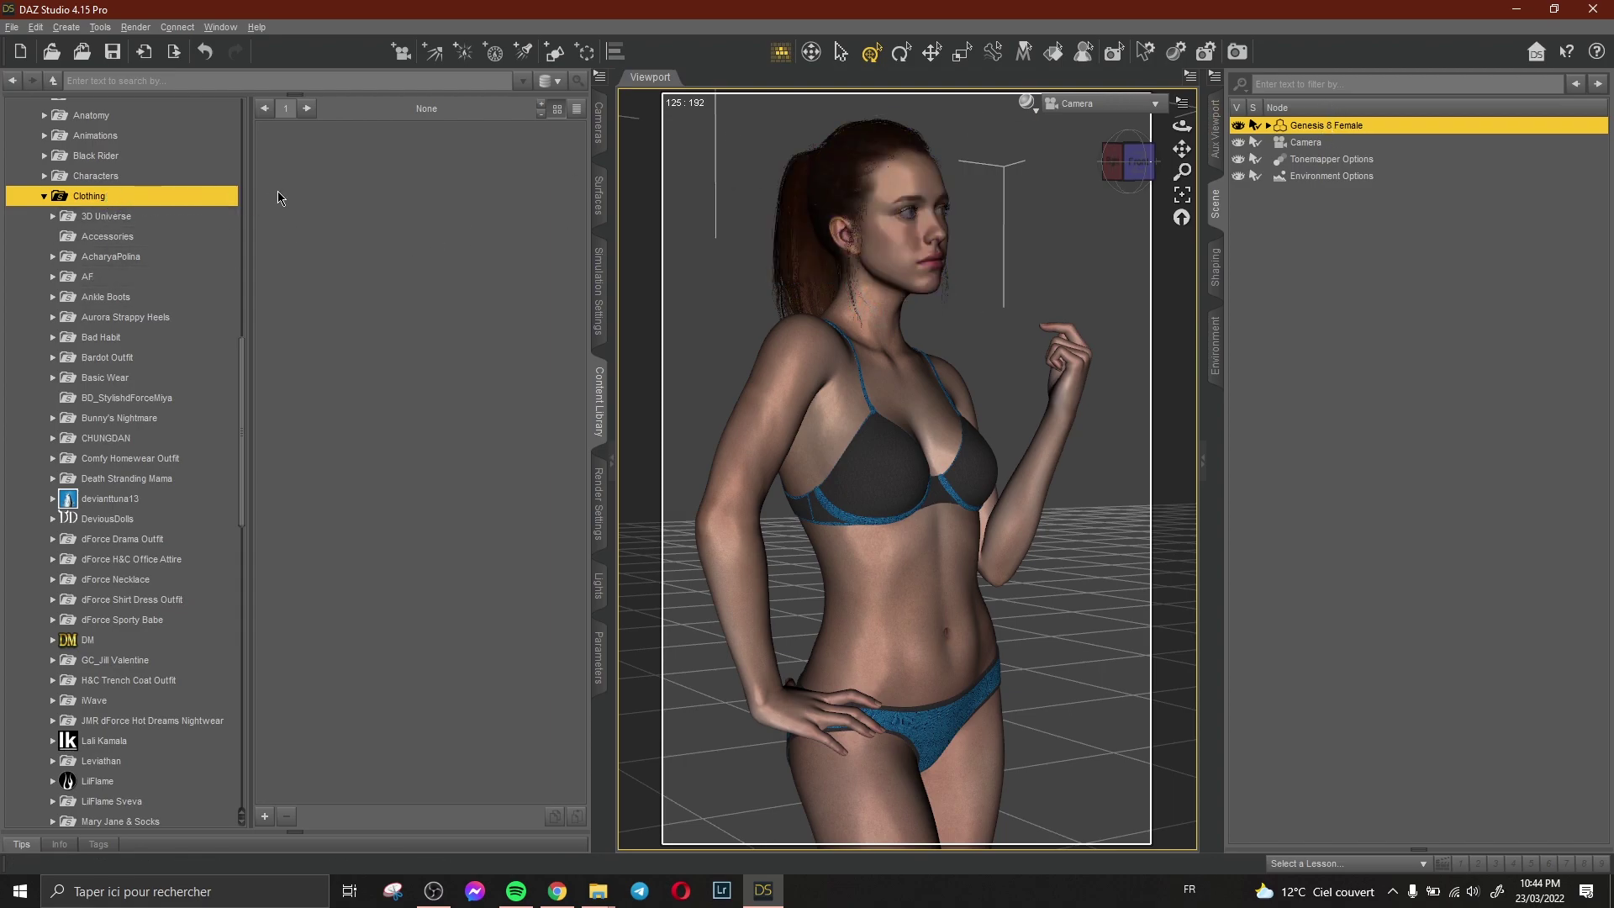
Load the Trench Coat from Clothing > AF > Trench Coat onto Genesis 8 Female.
click(126, 216)
double_click(88, 276)
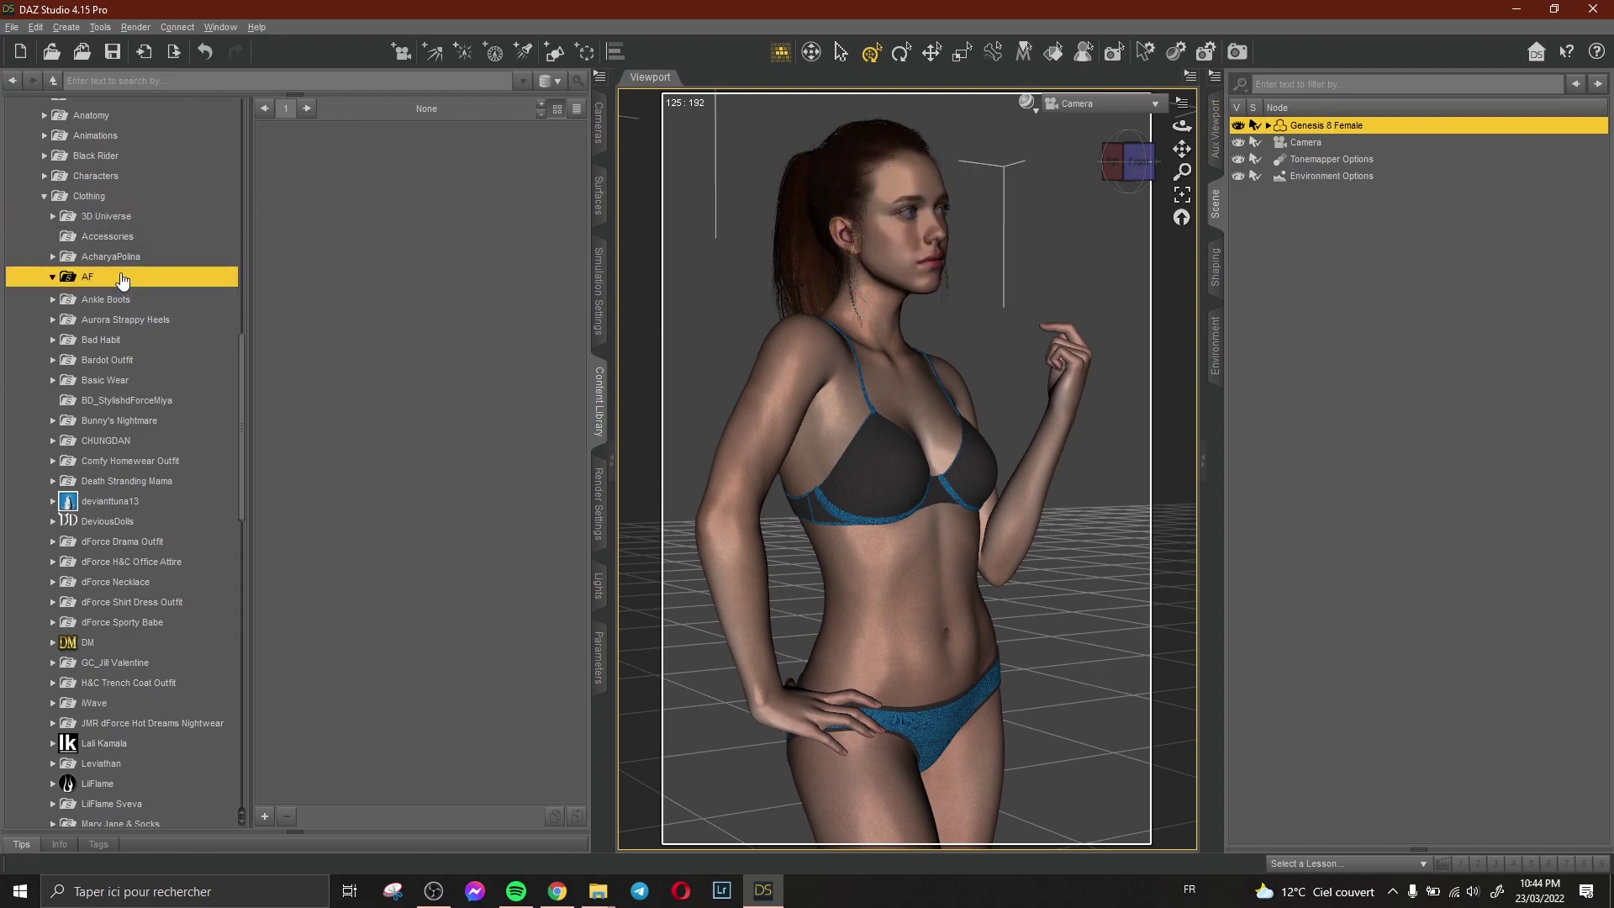
click(126, 297)
click(131, 317)
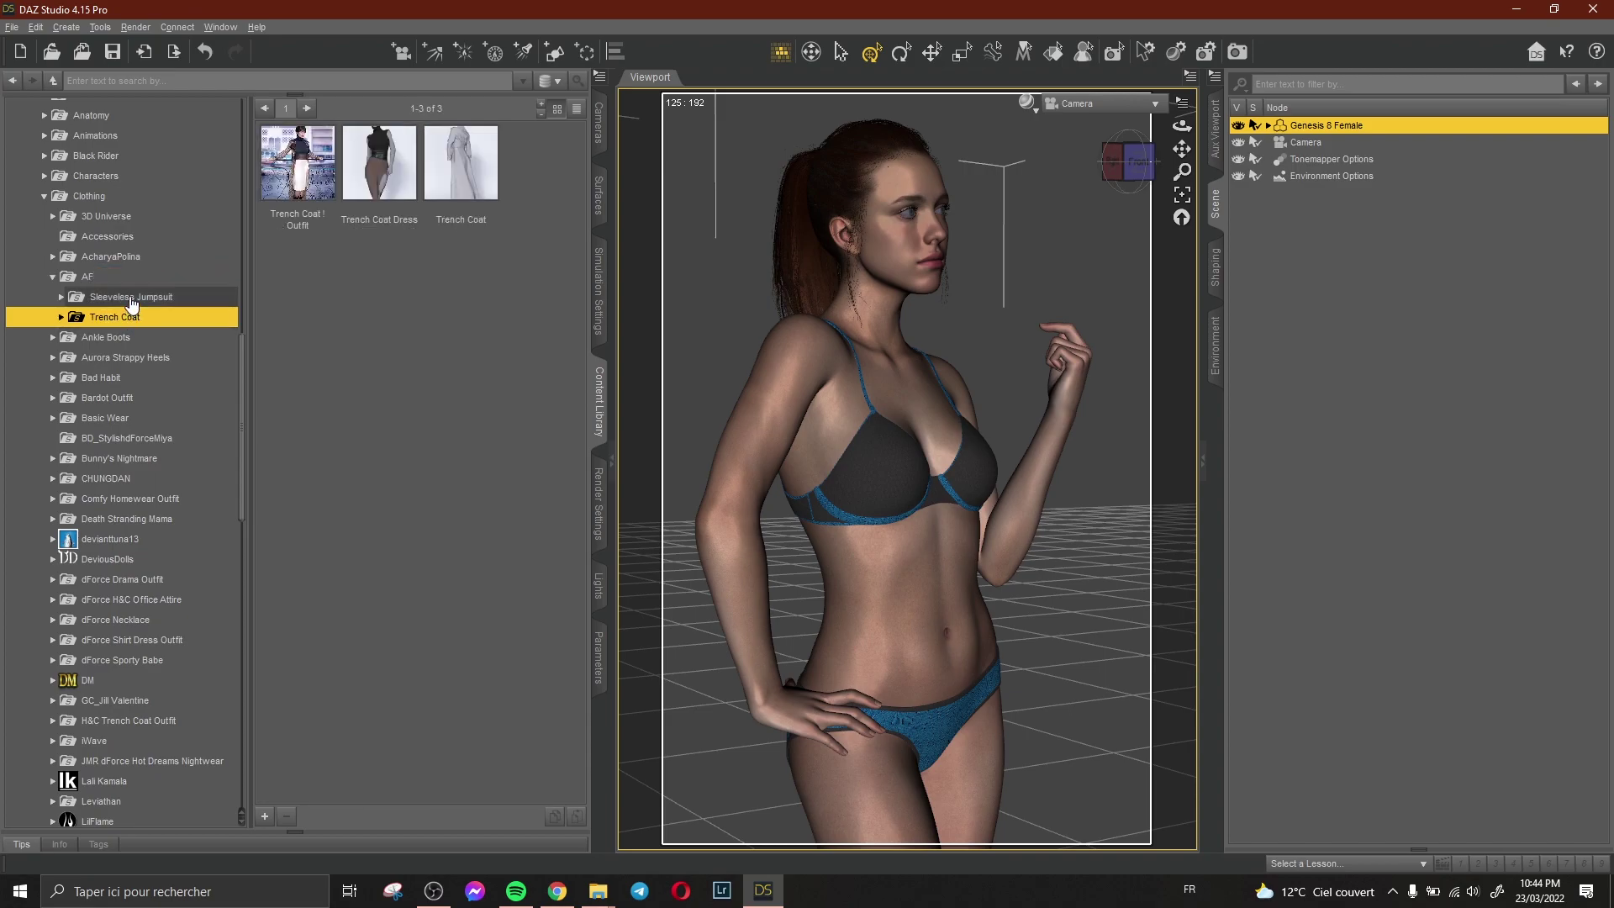
double_click(443, 239)
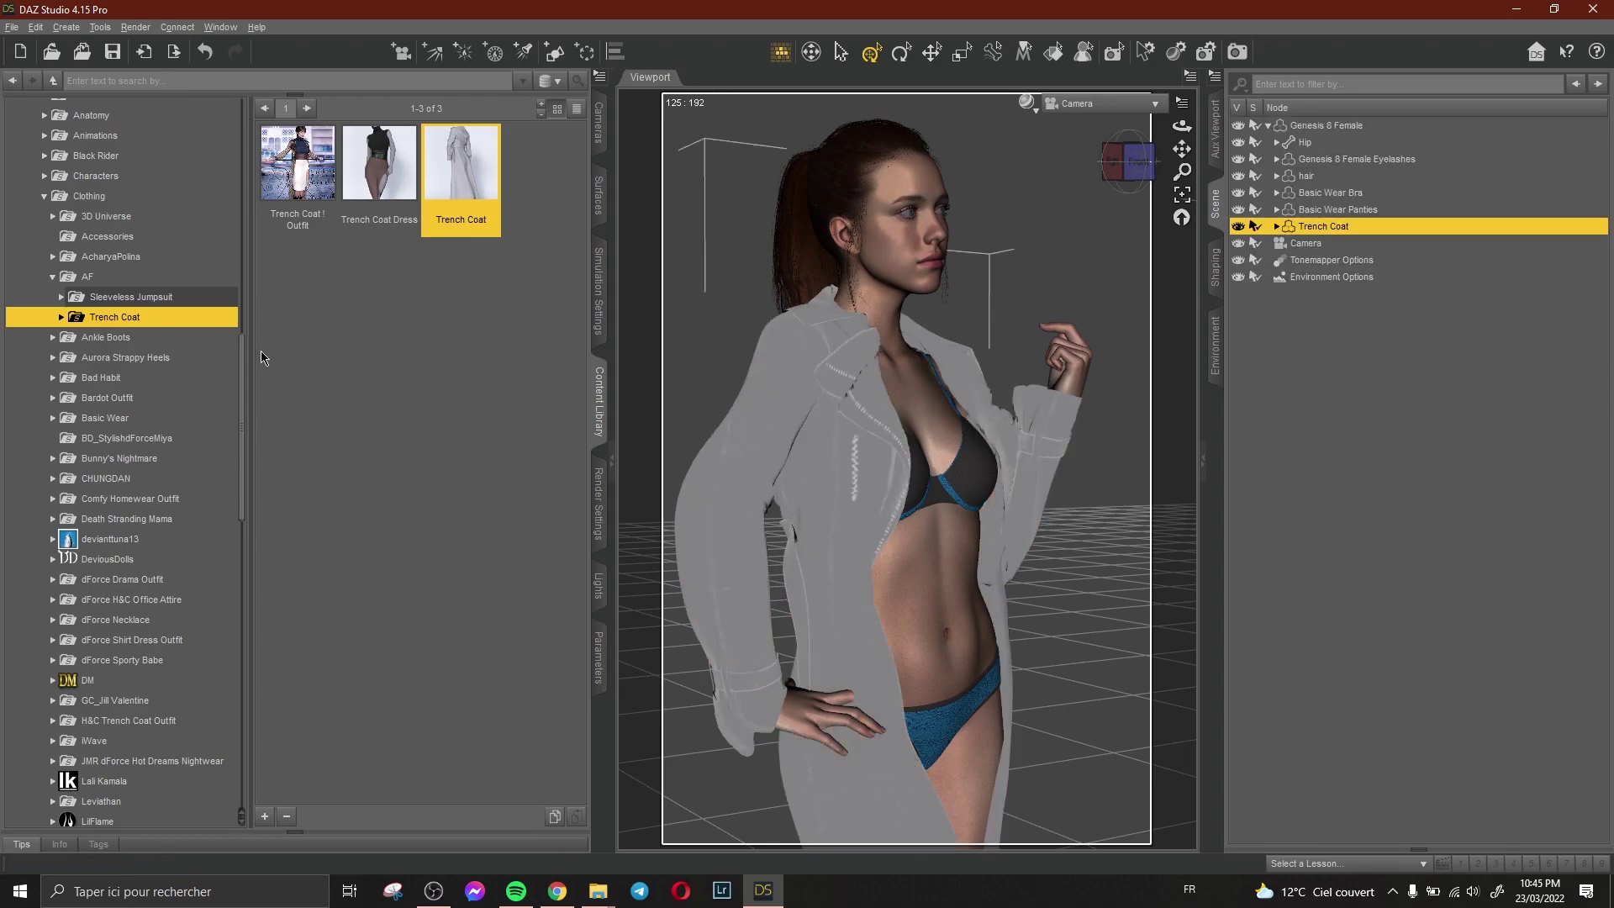
Apply the brown Trench Coat 03 material to the coat and preview it.
double_click(185, 320)
click(156, 340)
click(156, 357)
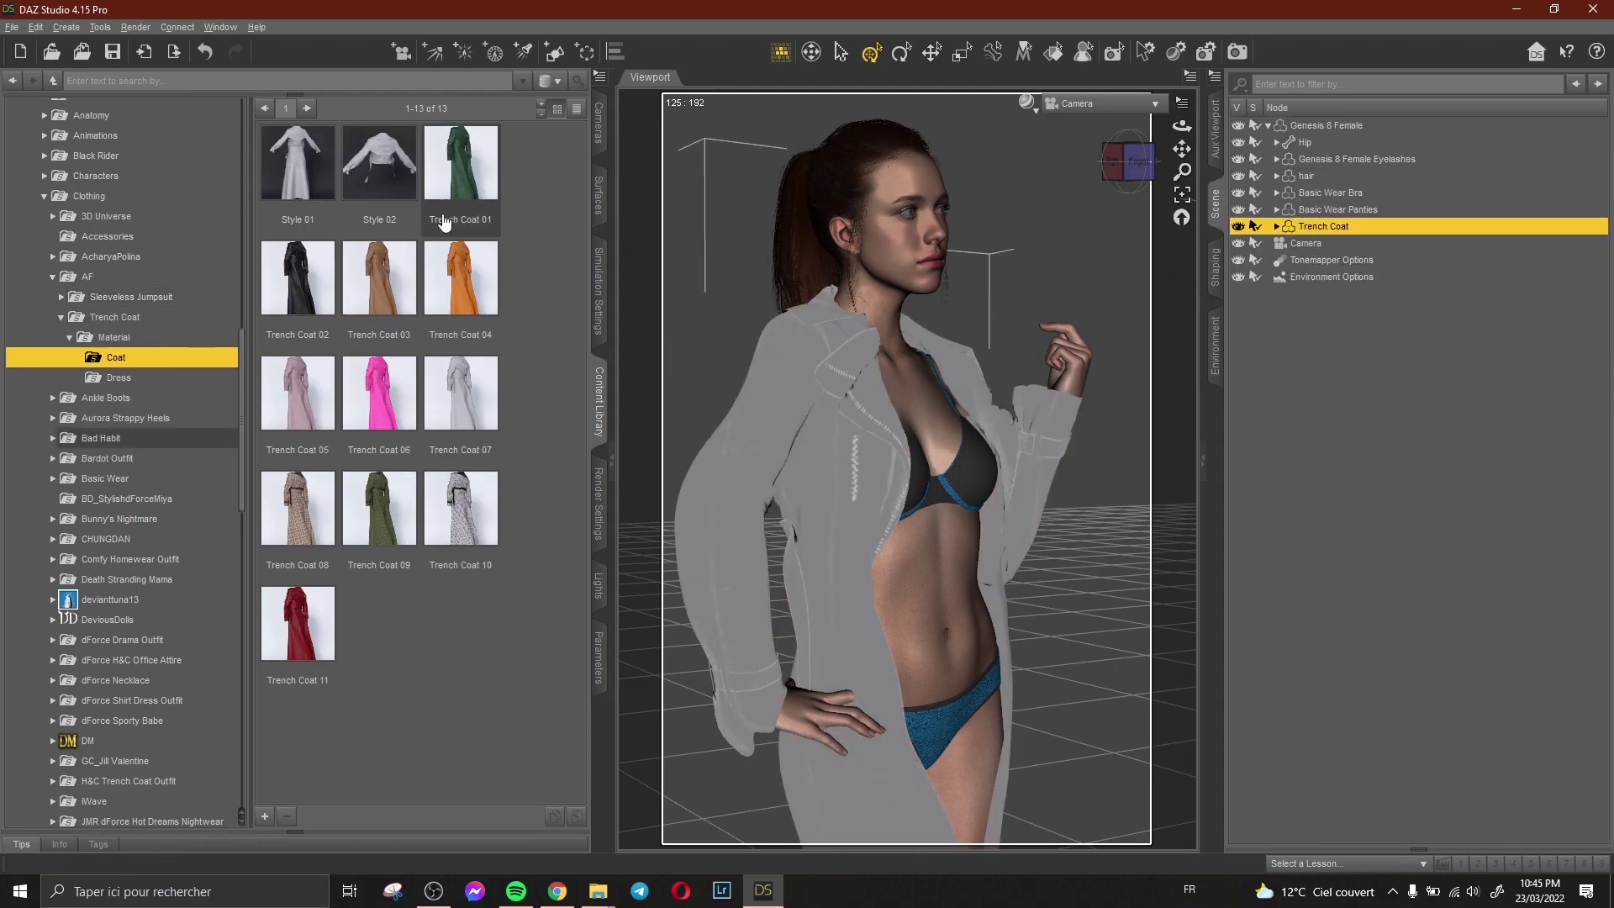
double_click(379, 278)
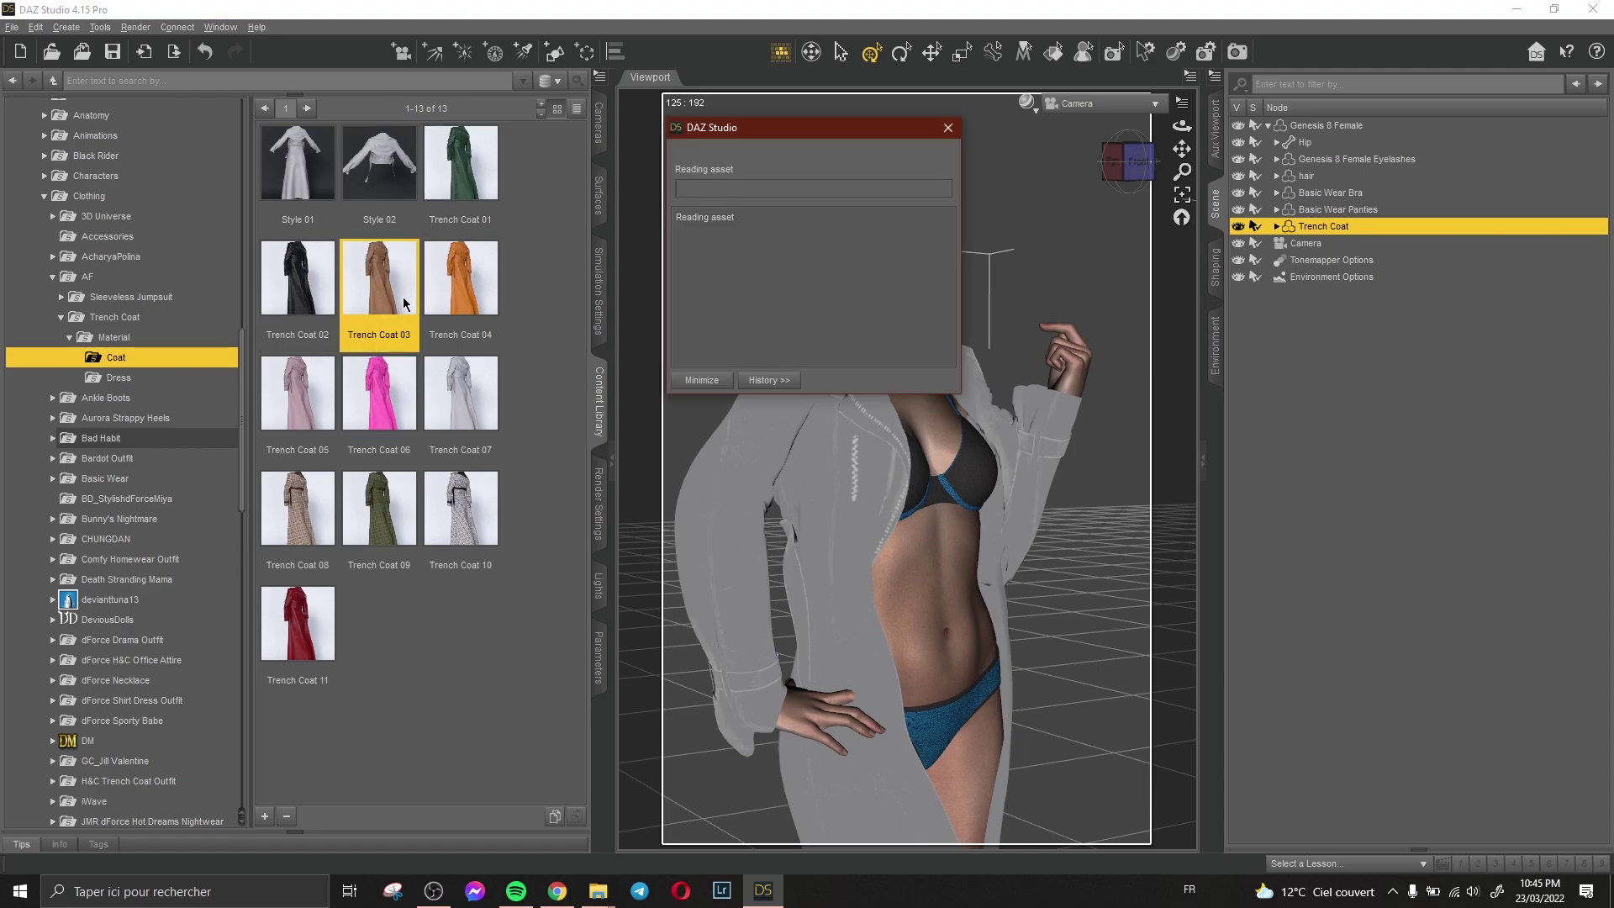
click(1217, 131)
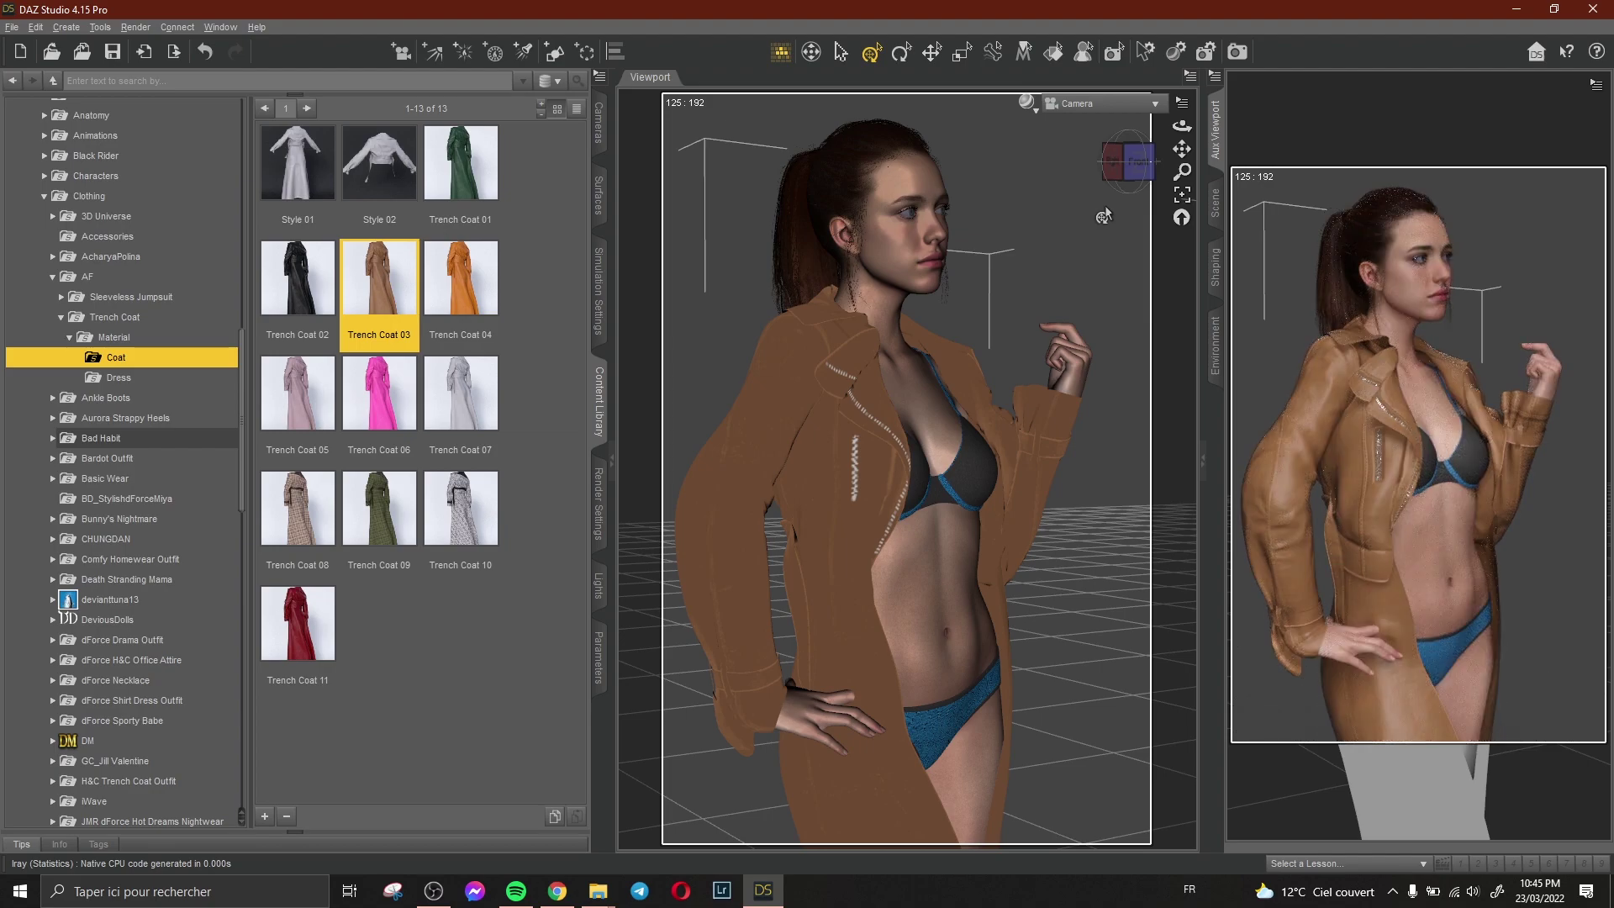
Add the XF-Spicy Lingerie Top from the xtrart-3d X-Fashion Spicy Lingerie Set.
click(1221, 206)
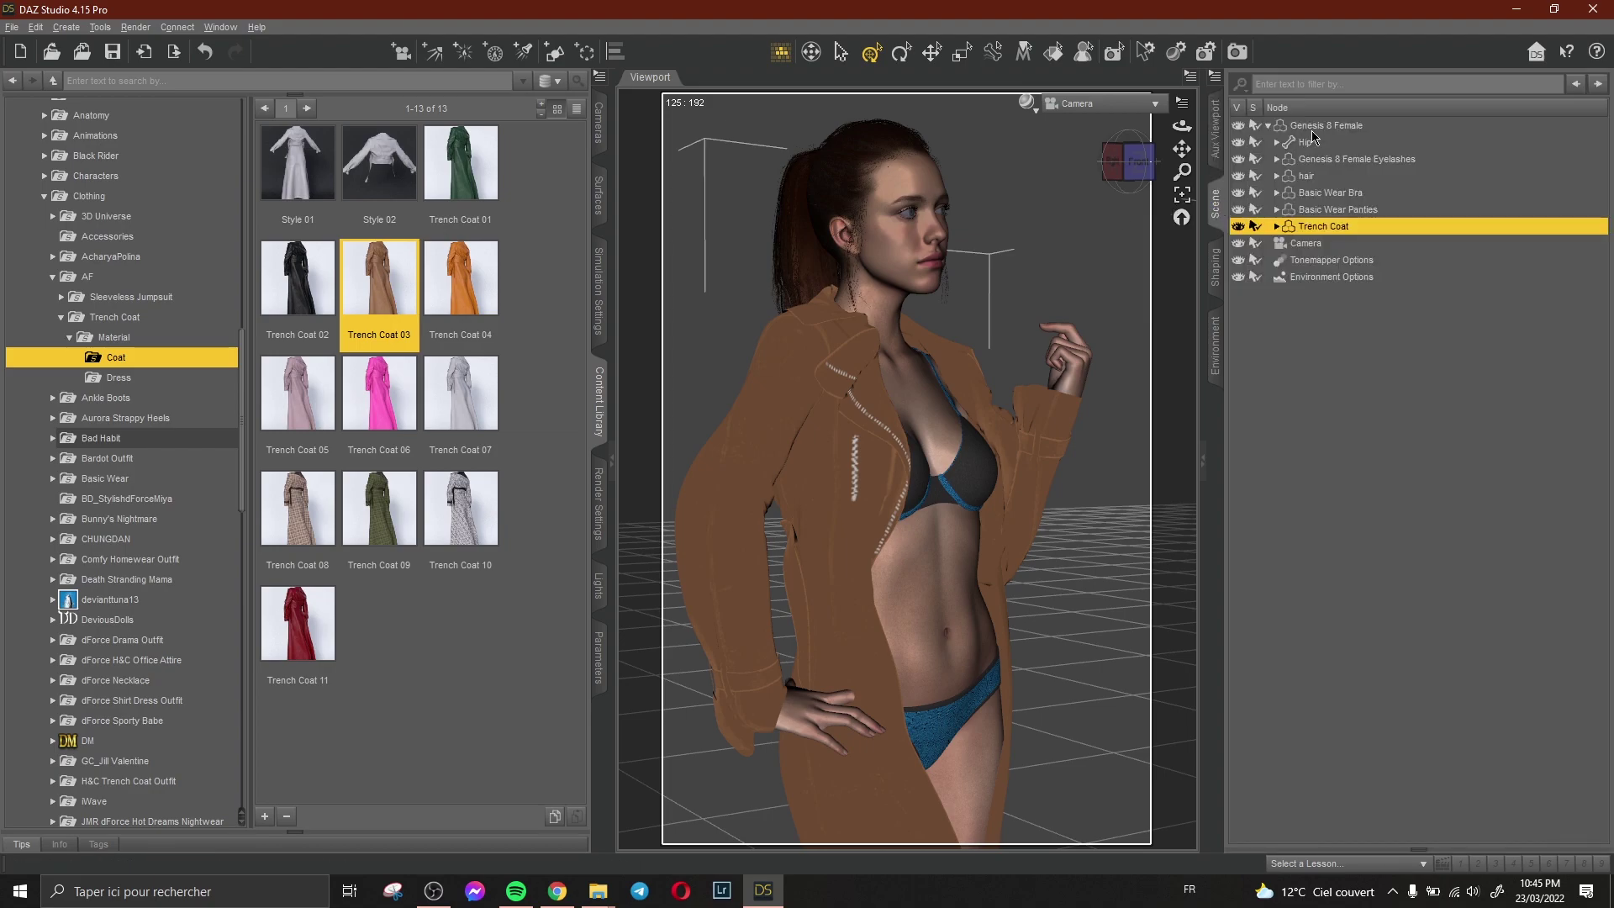
scroll(193, 571, down, 10)
double_click(159, 558)
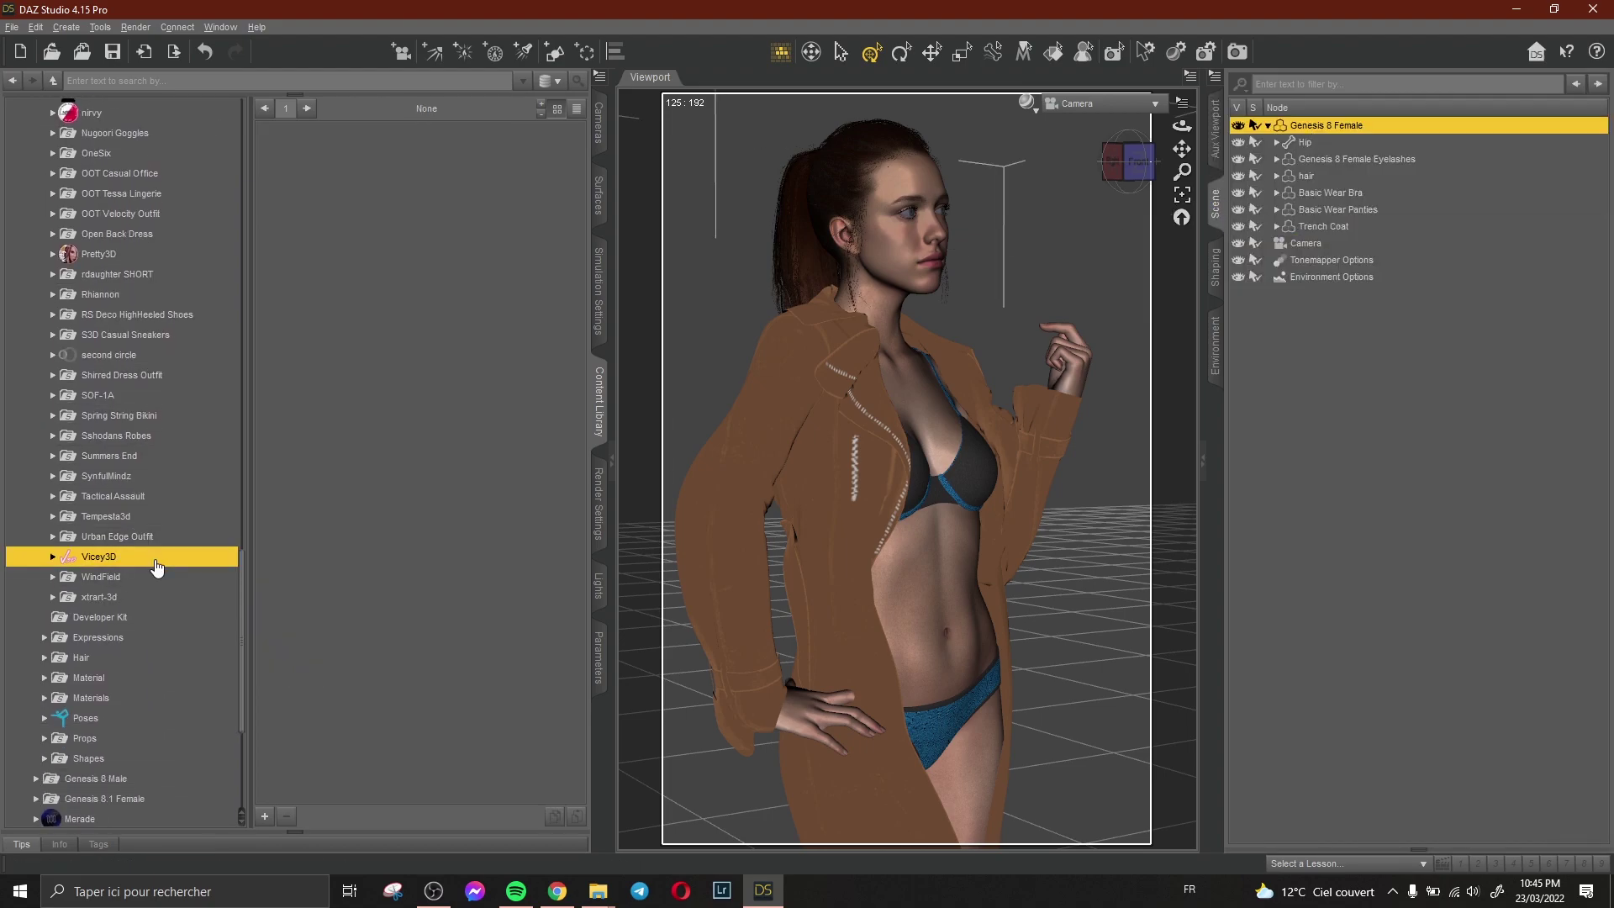
scroll(155, 555, down, 3)
double_click(154, 445)
click(154, 604)
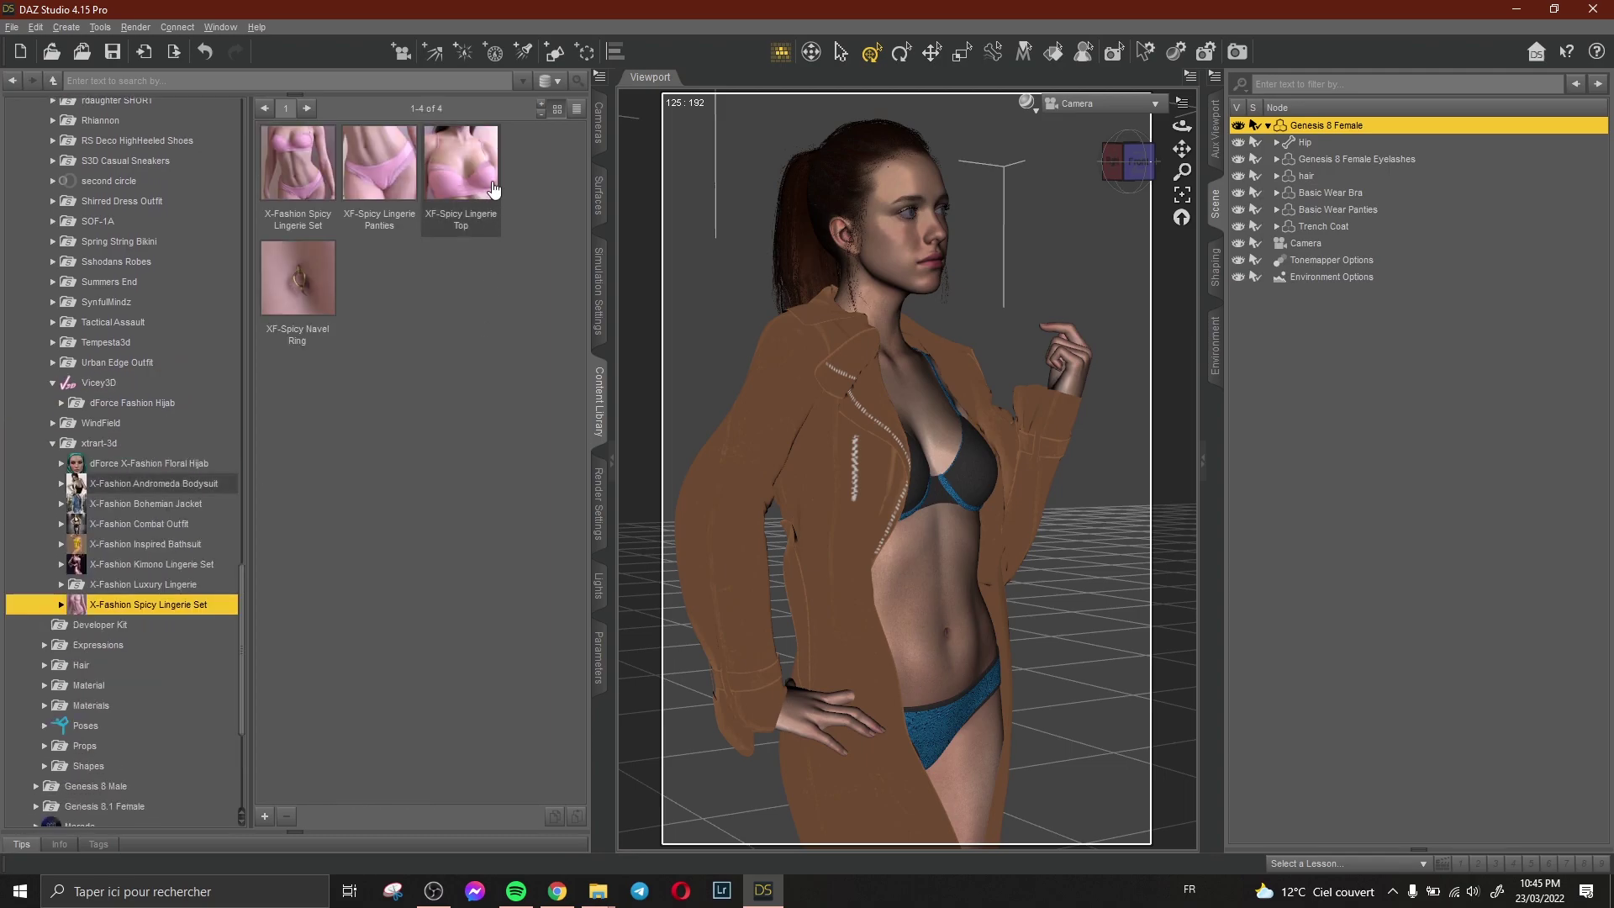
double_click(493, 190)
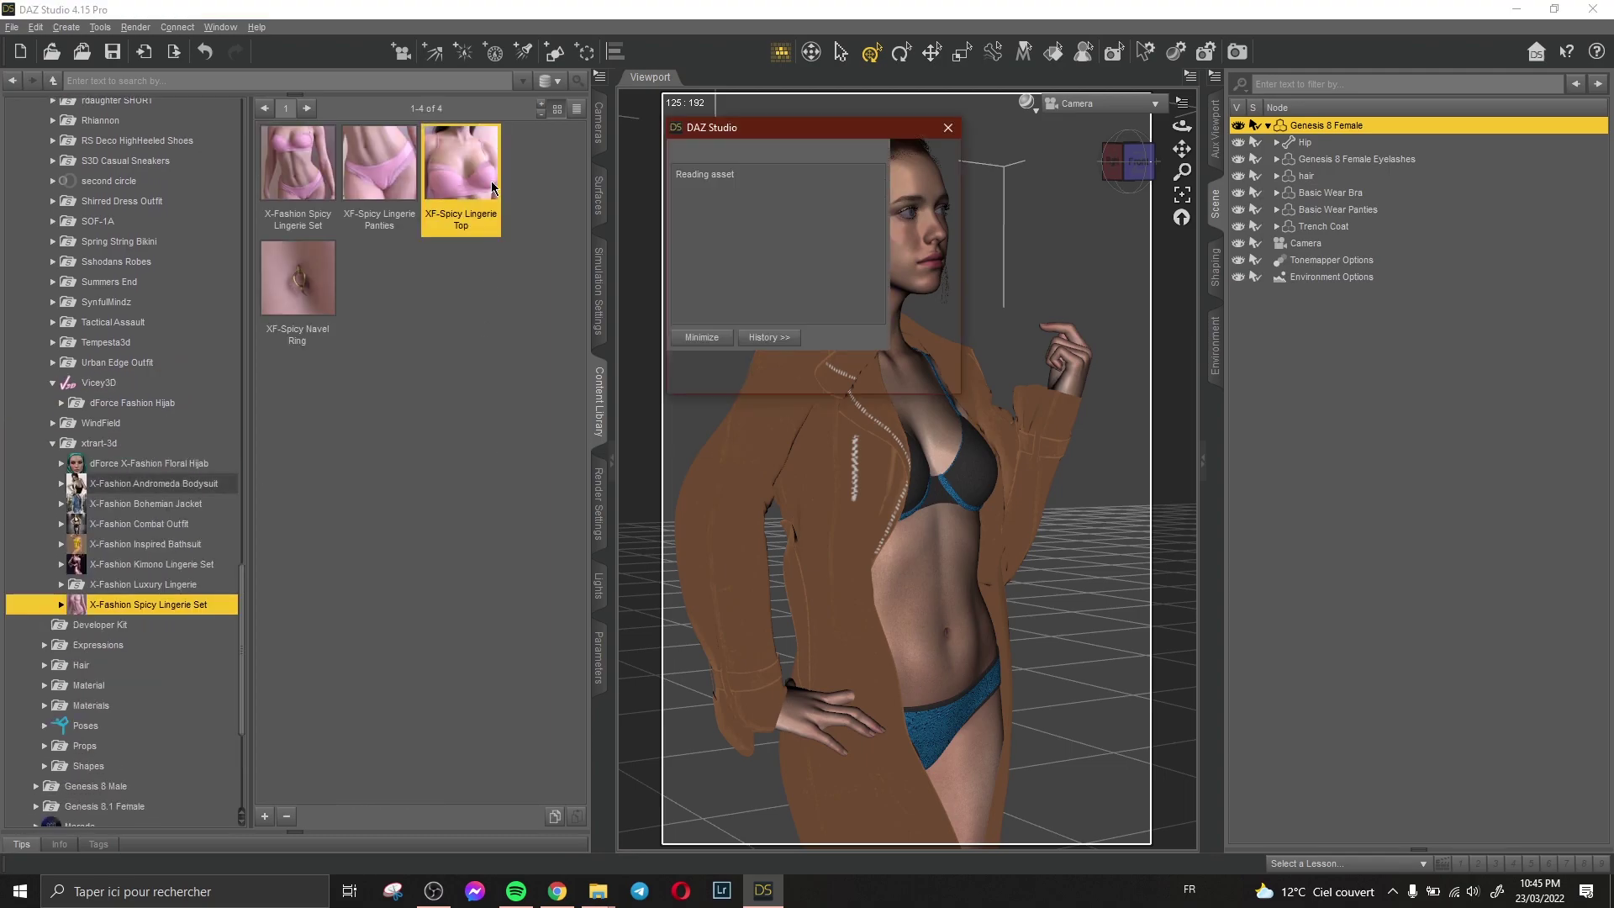
Add the XF-Spicy Lingerie Panties, hide the Basic Wear Bra and Panties, and select both lingerie pieces.
double_click(395, 180)
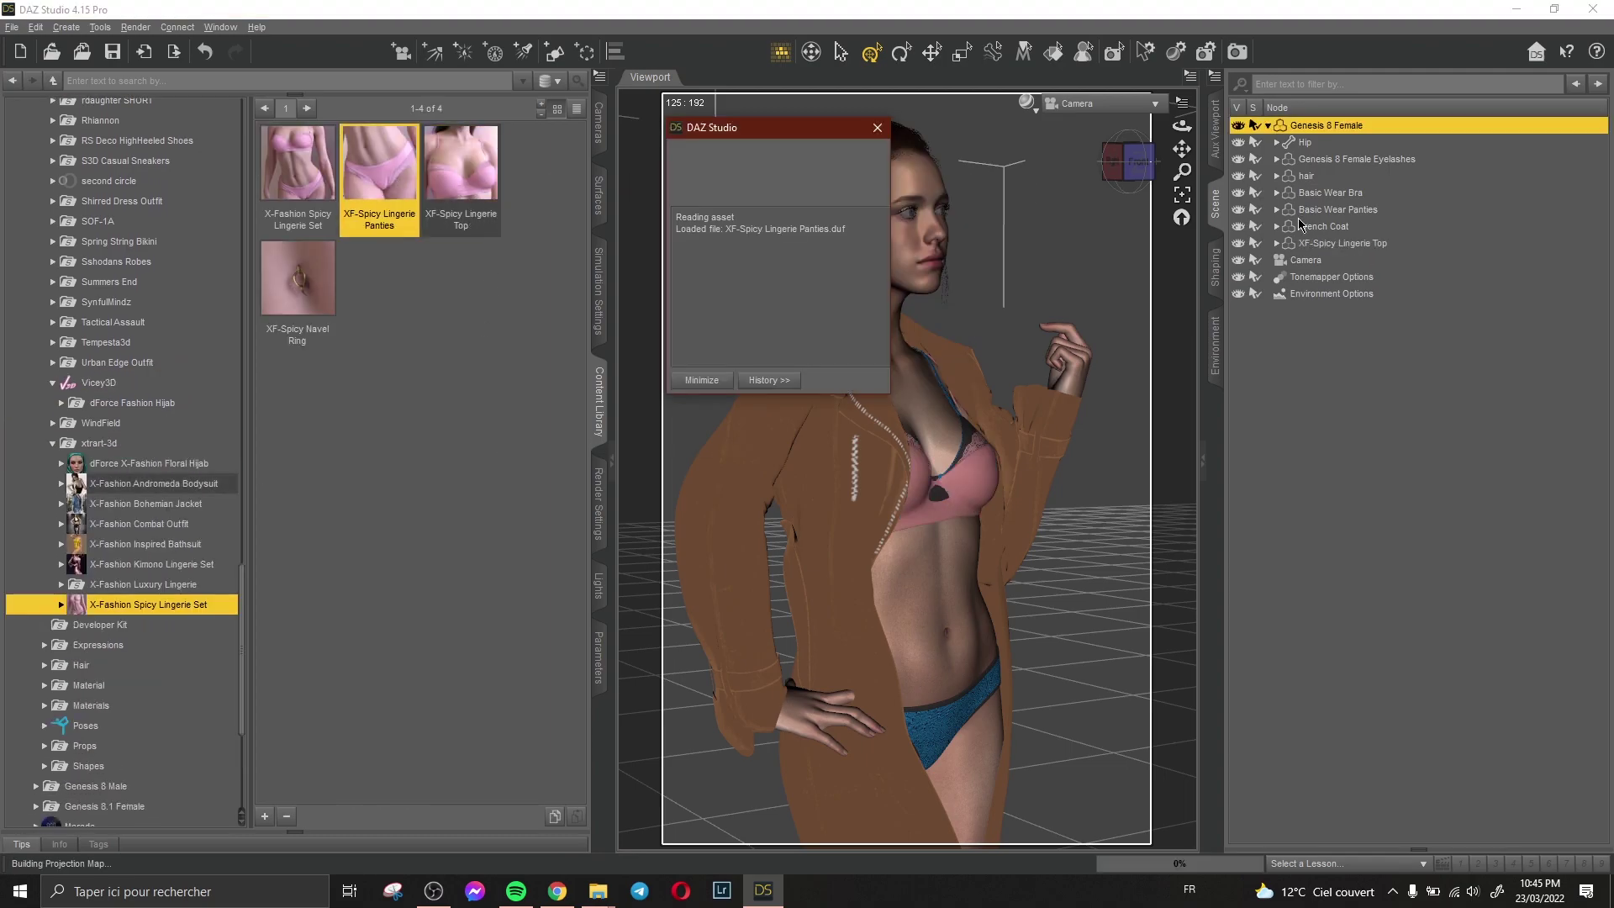
click(1238, 196)
click(1243, 212)
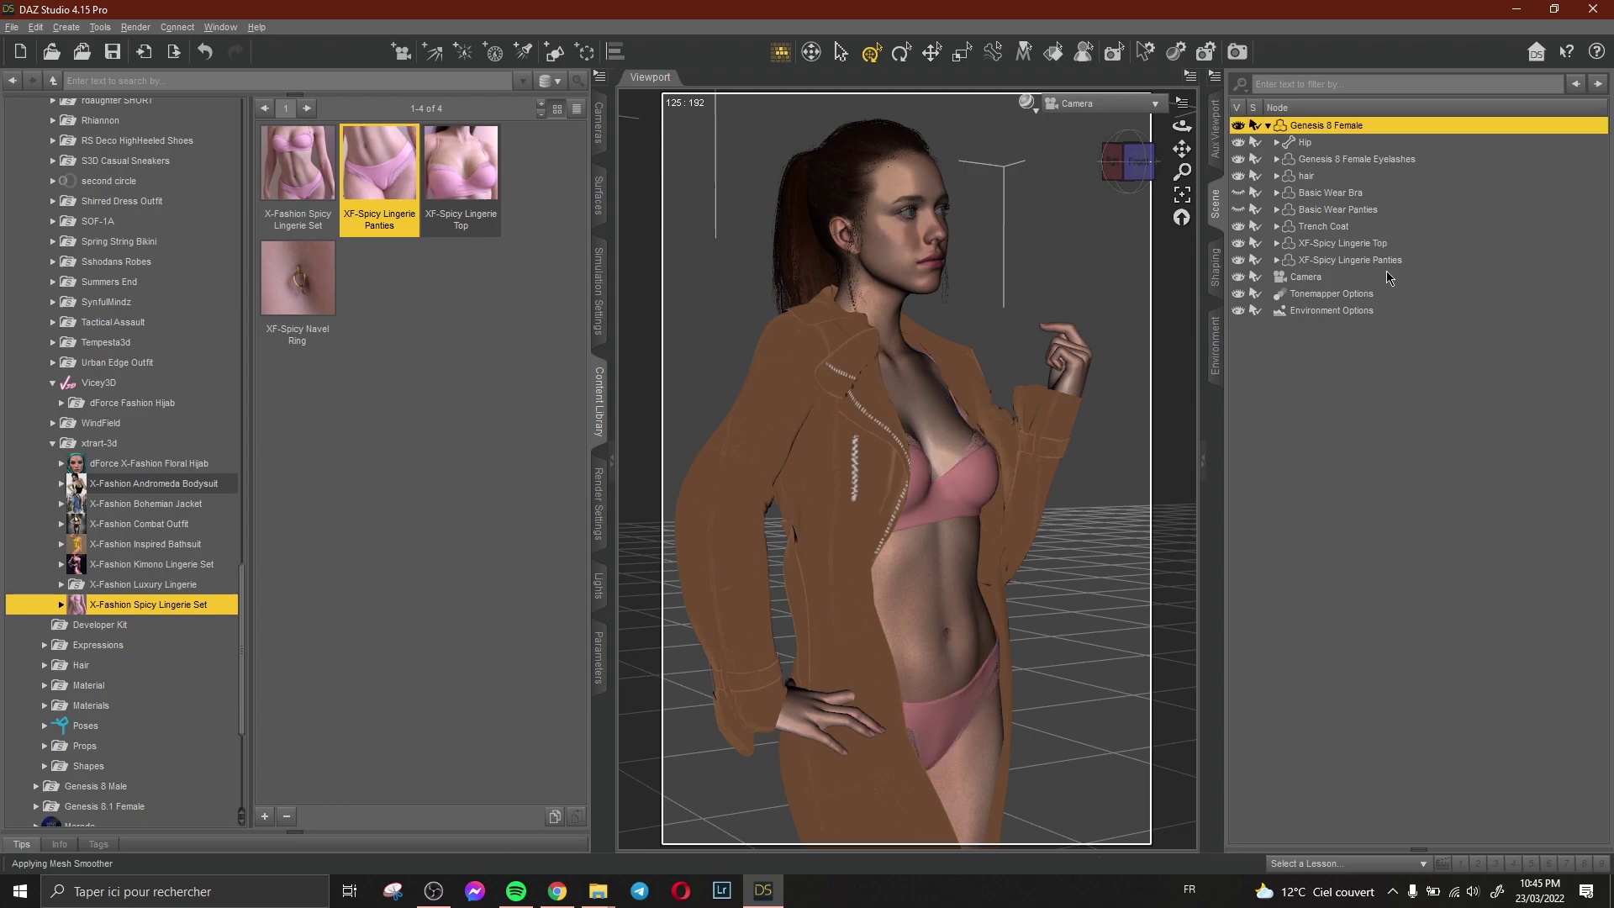
click(1354, 262)
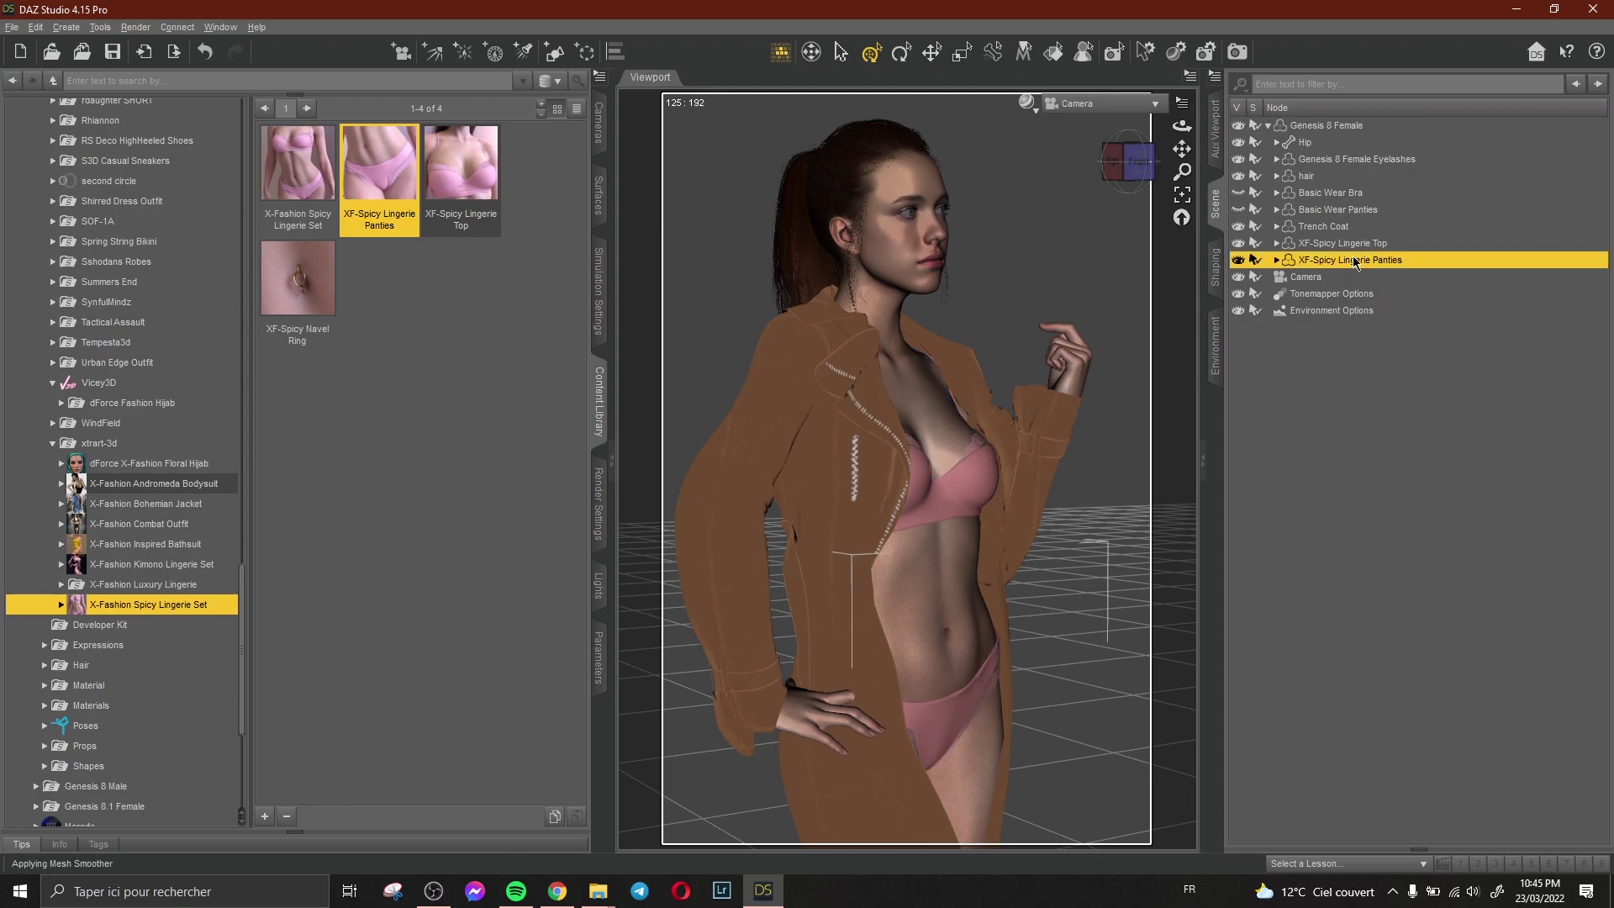
ctrl+click(1352, 246)
Give the lingerie the tan Top-Peanut material from the lingerie set's Materials folder.
double_click(190, 607)
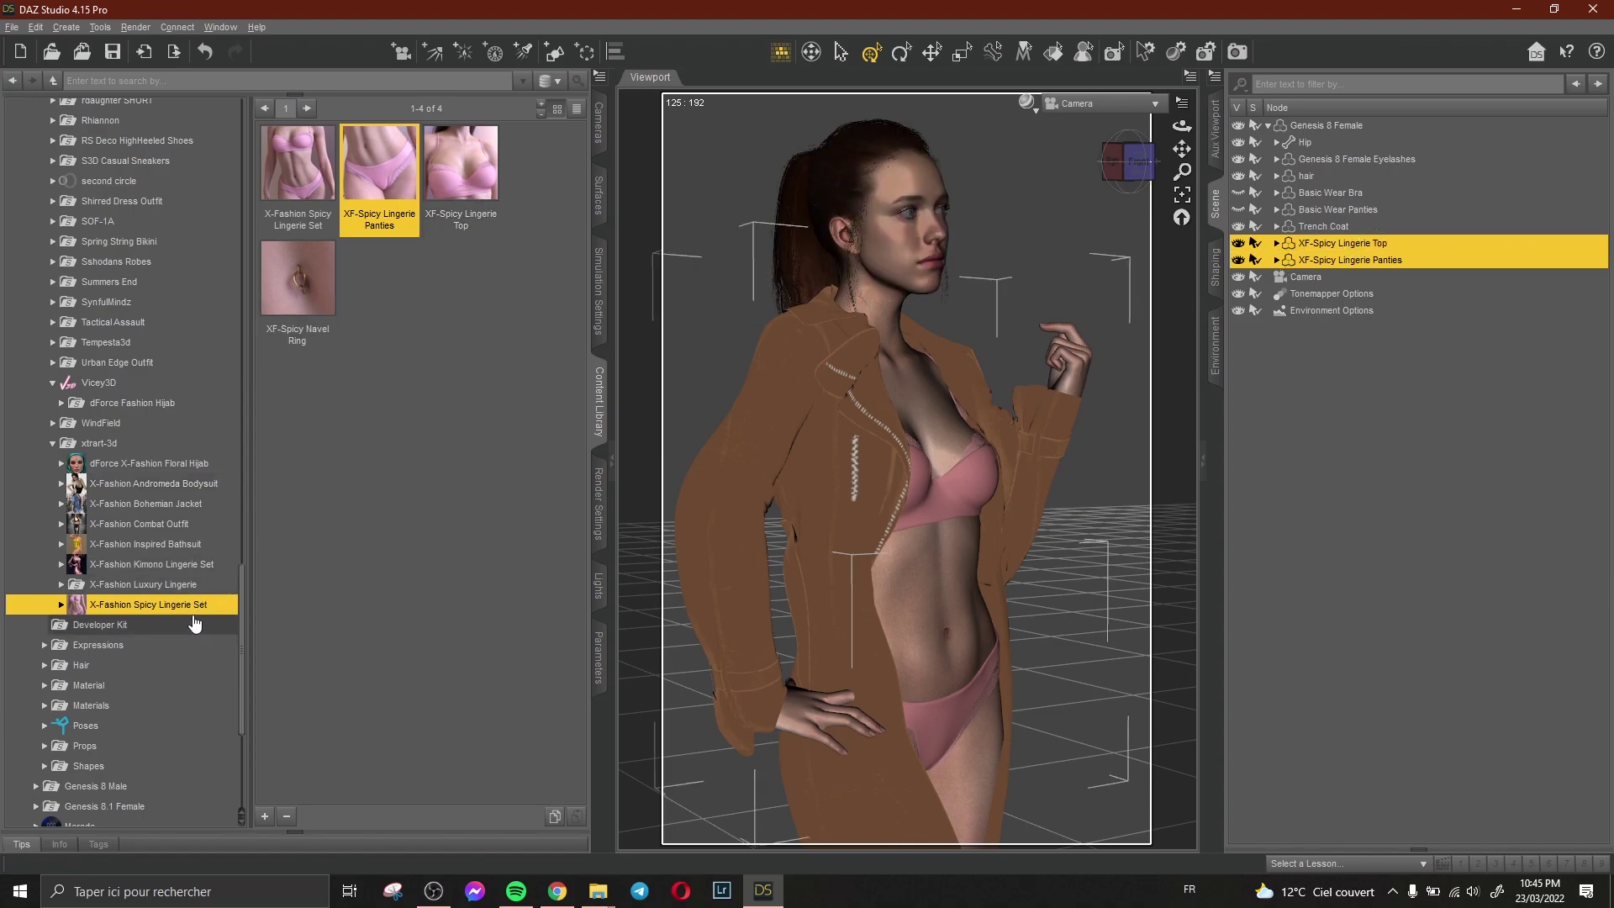
click(177, 625)
click(179, 646)
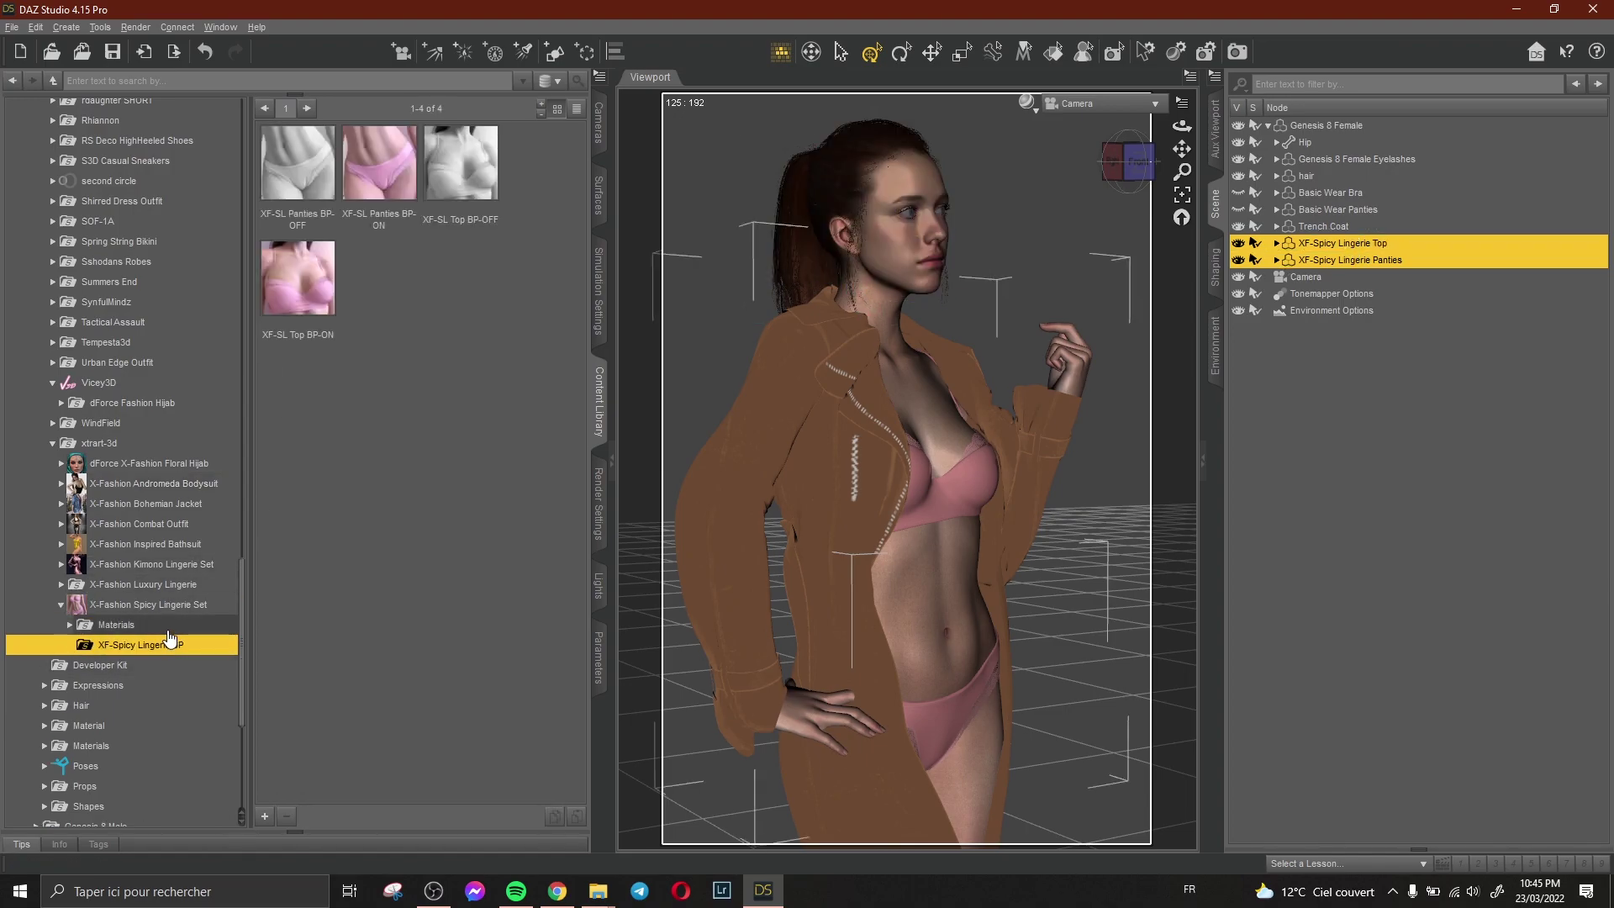
click(168, 632)
click(168, 645)
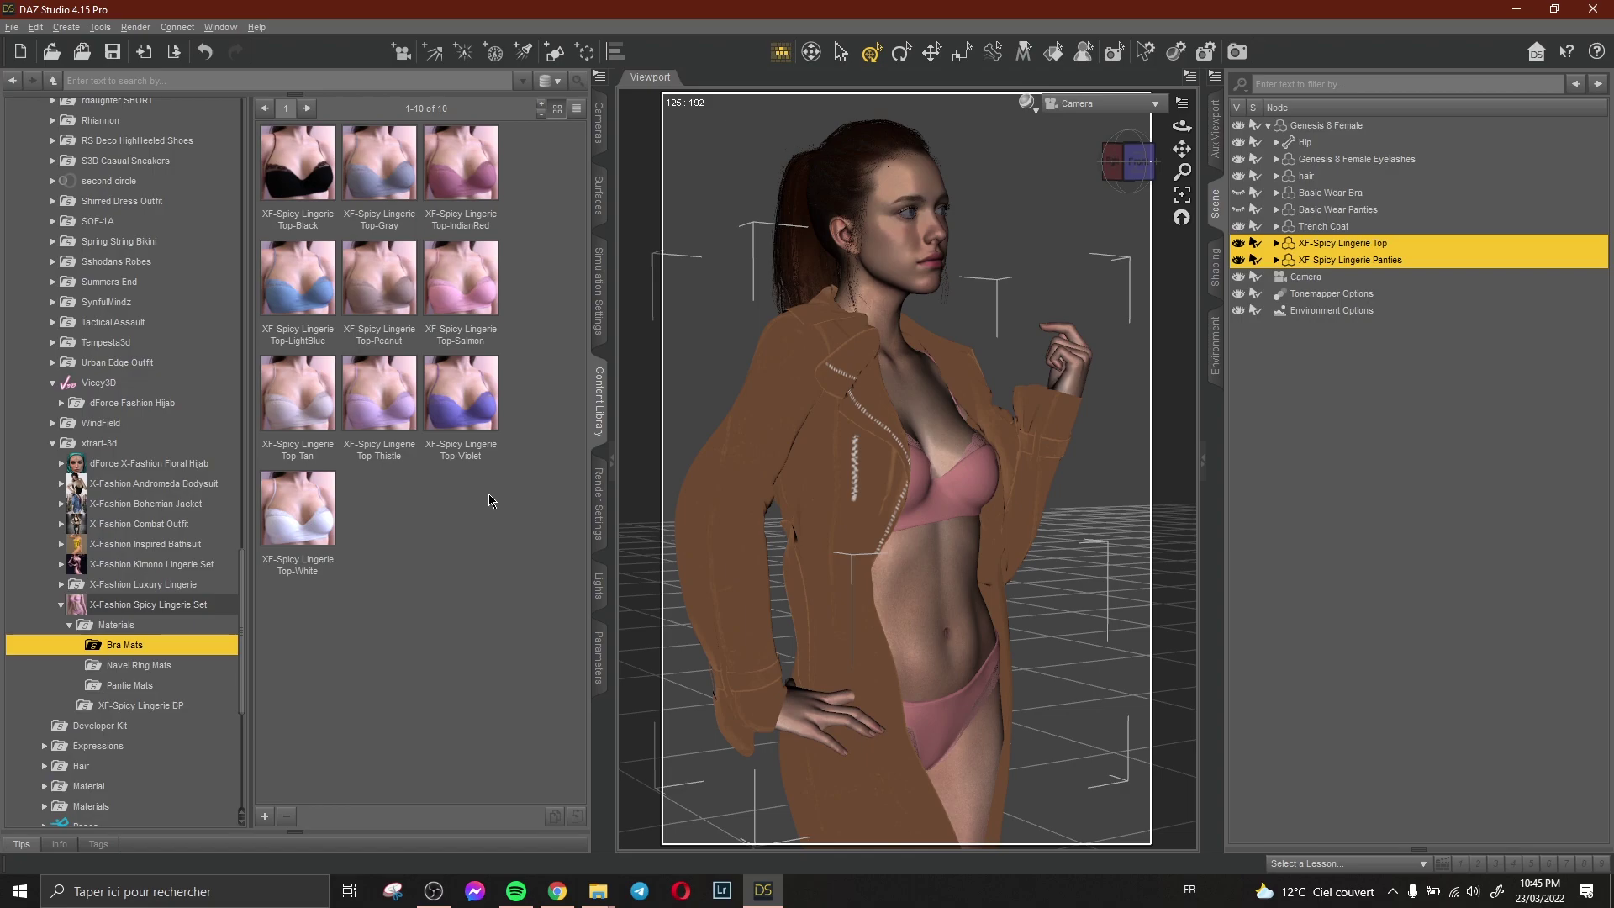
double_click(379, 278)
click(164, 665)
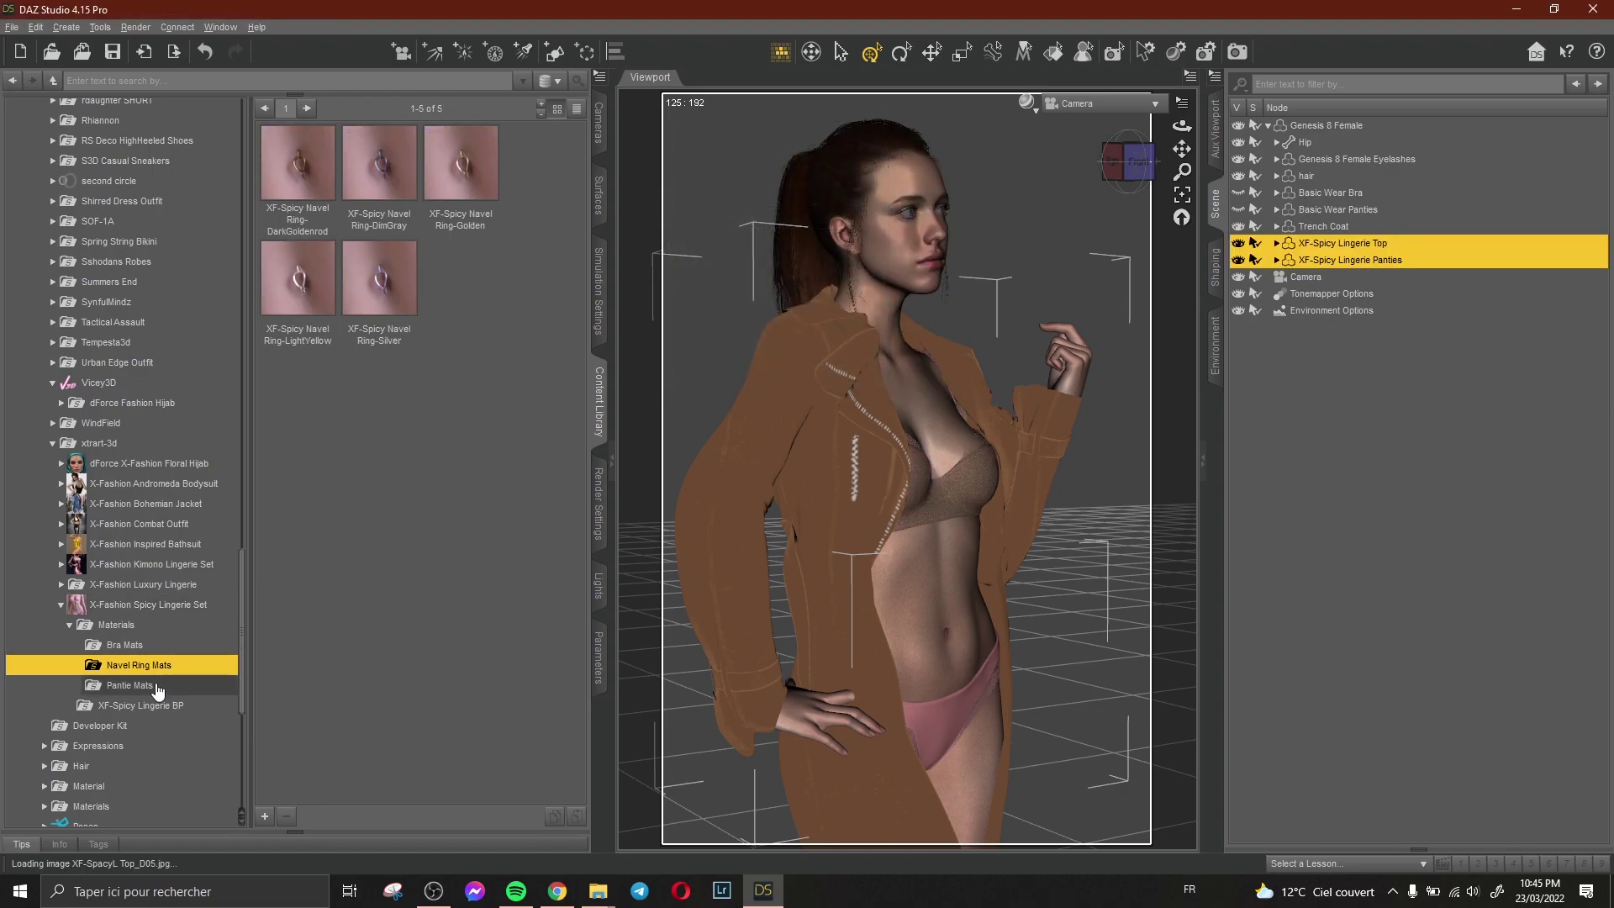
click(135, 685)
click(177, 261)
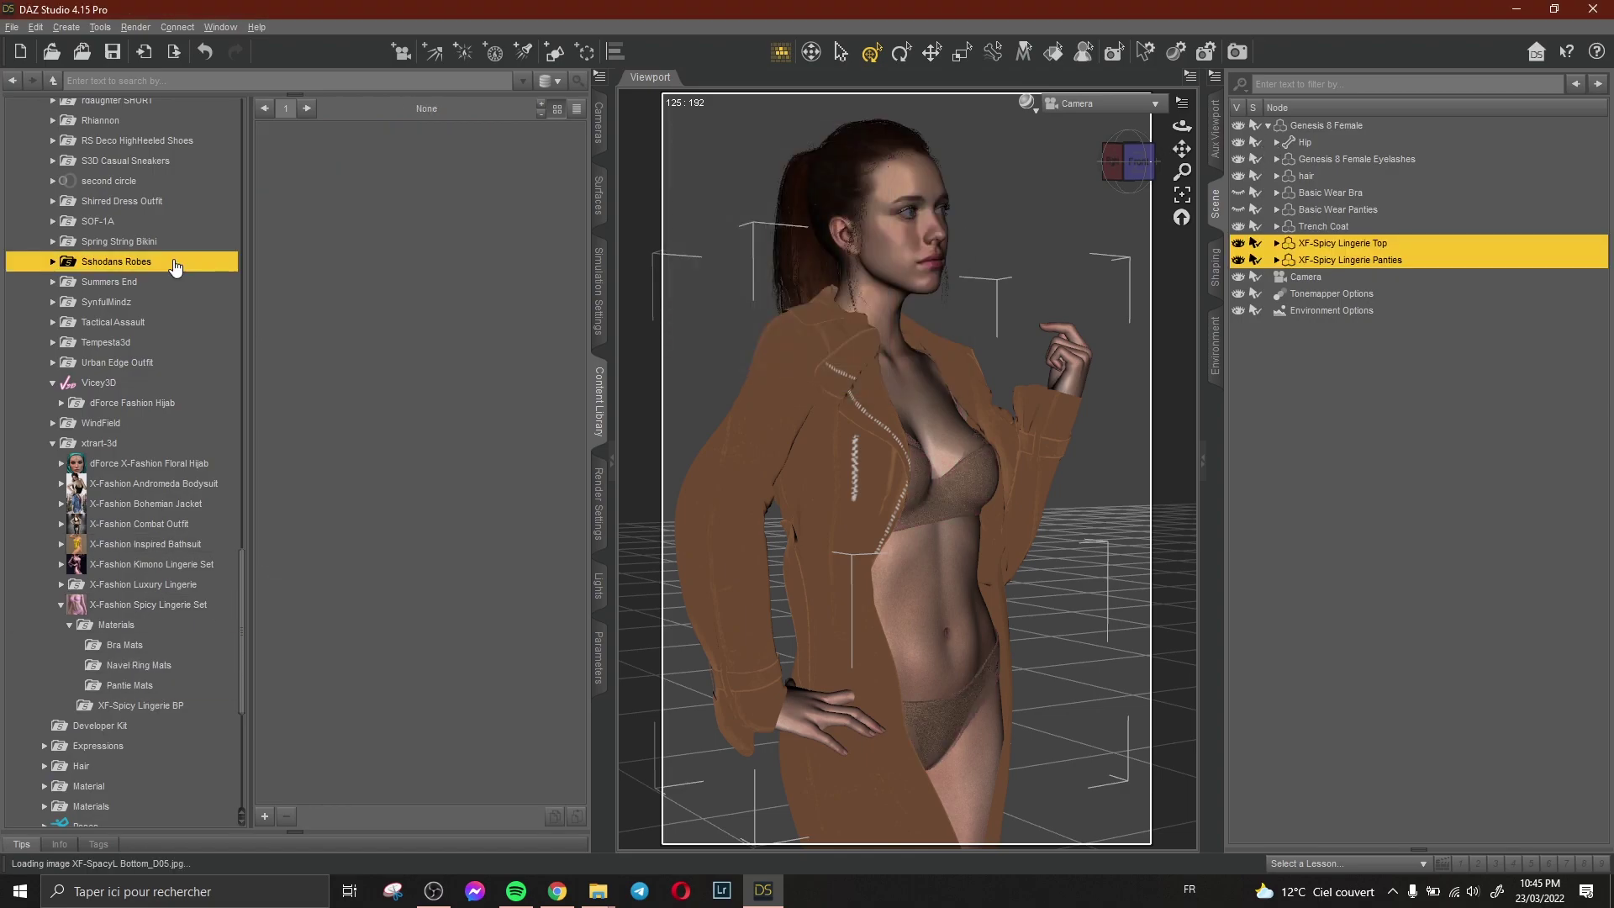
Preview the peanut lingerie in a render, then select the Trench Coat in the scene.
click(1215, 128)
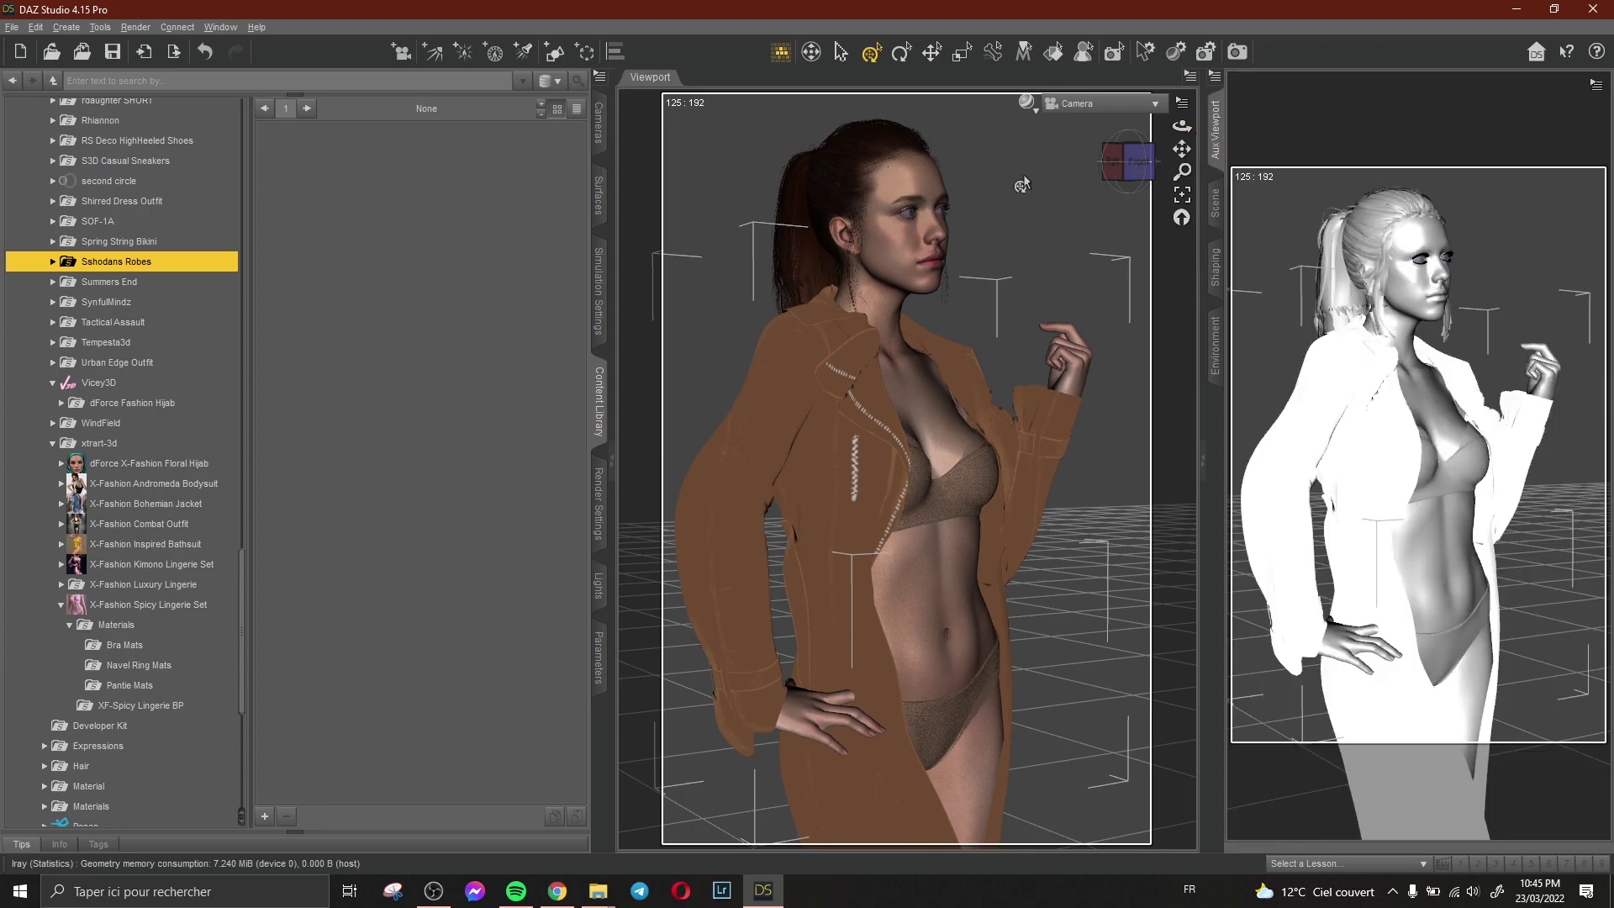
click(1215, 203)
click(1348, 330)
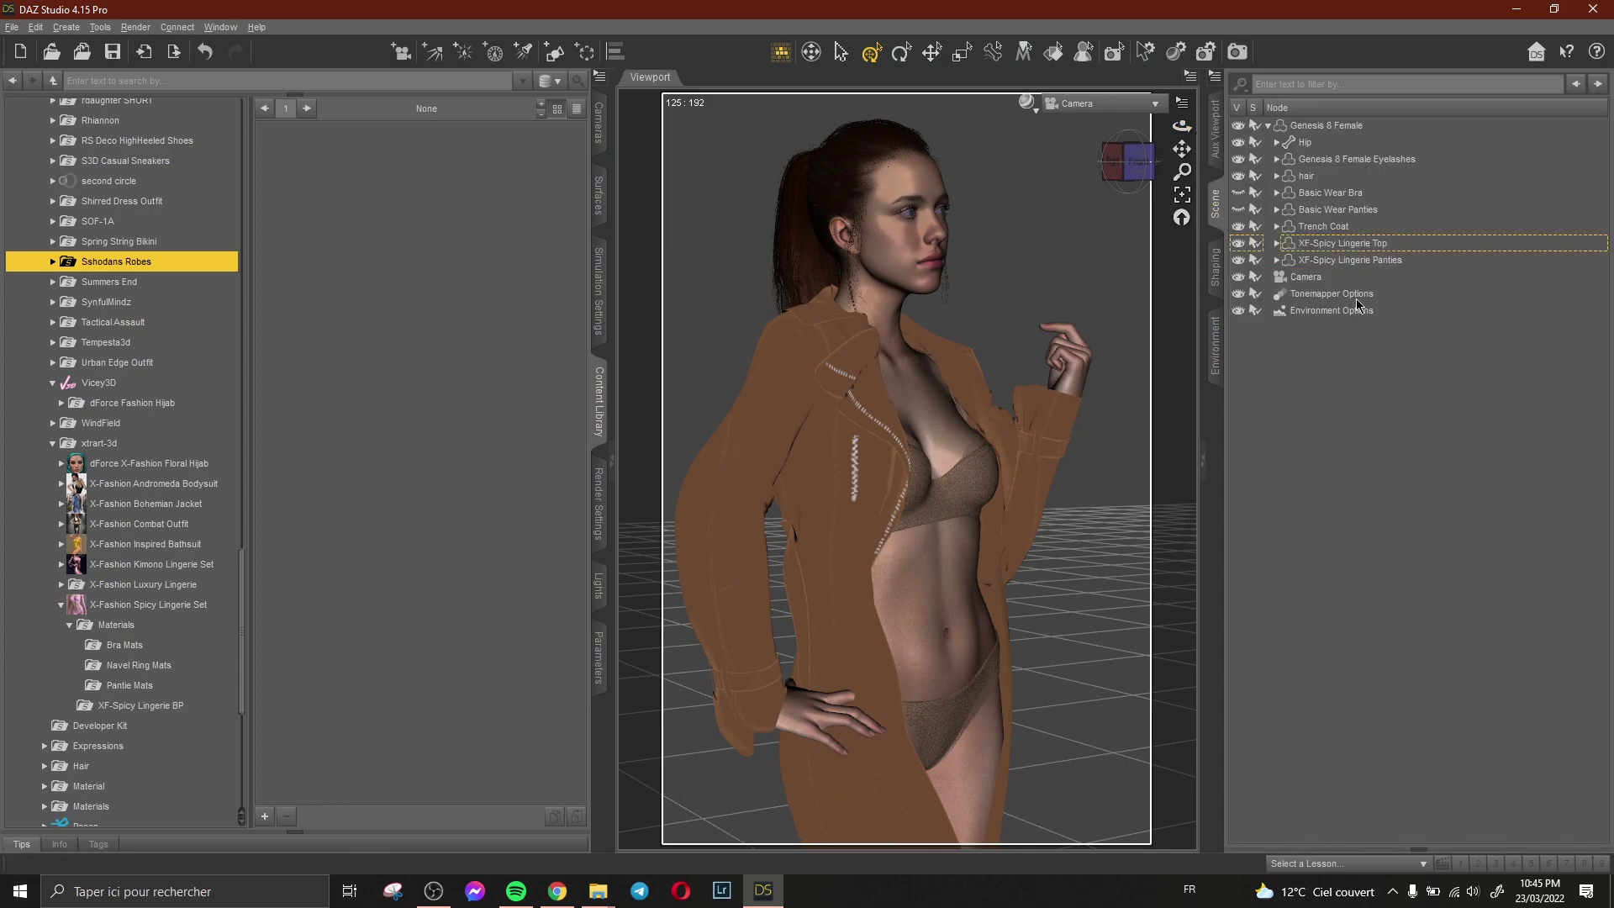
click(1351, 229)
Apply the Style 02 coat preset to shorten the trench coat and check it in Iray.
scroll(194, 450, up, 10)
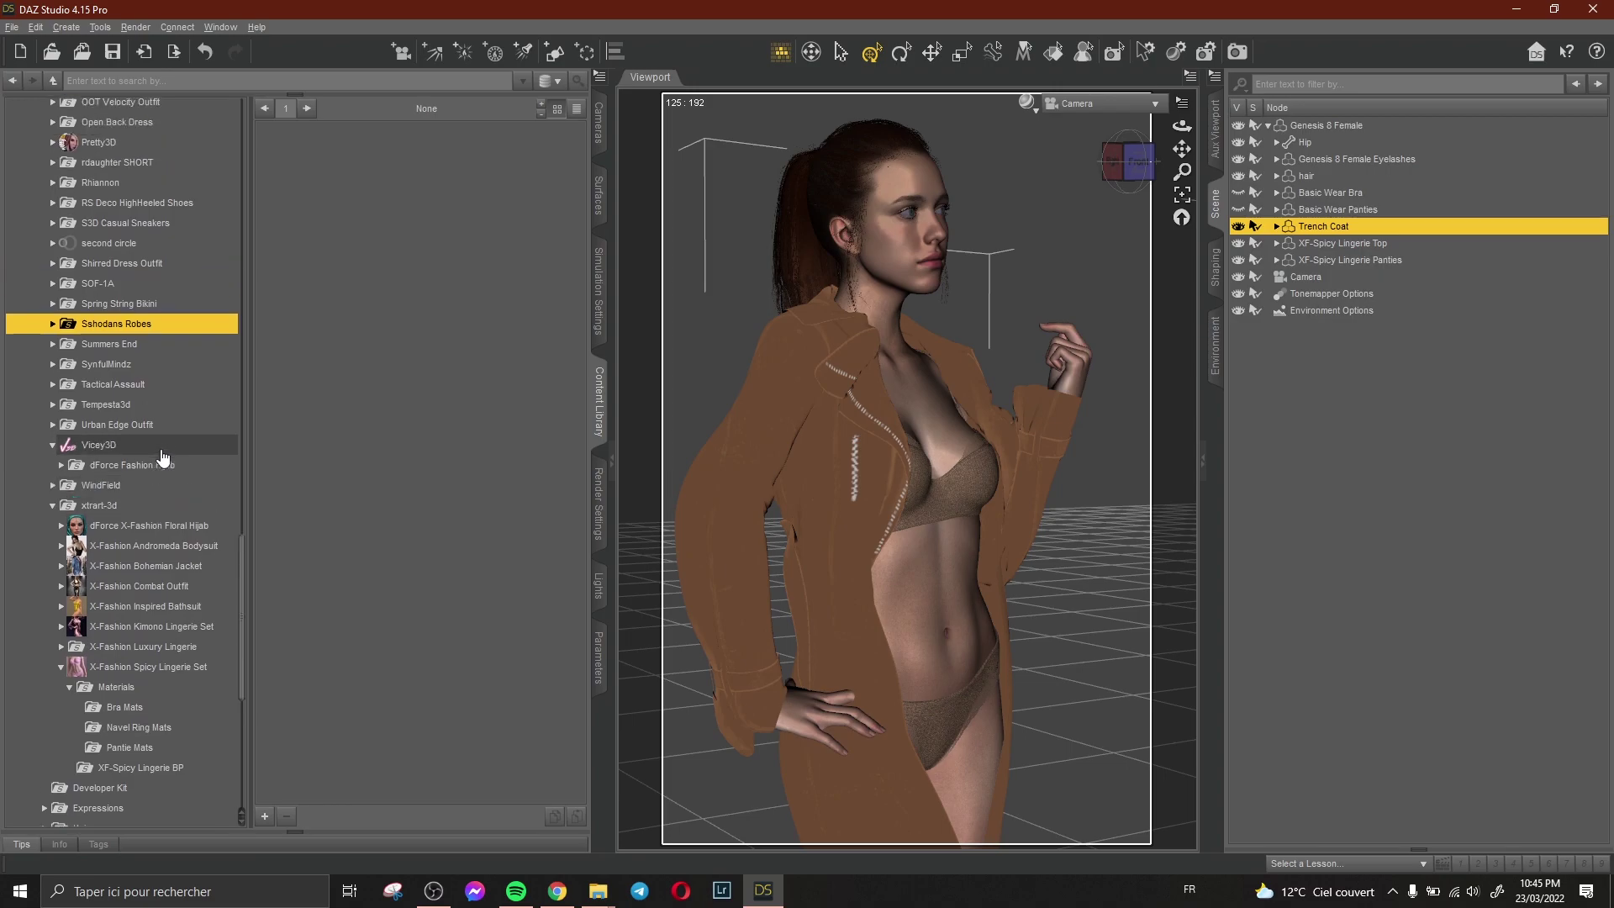
scroll(160, 446, up, 8)
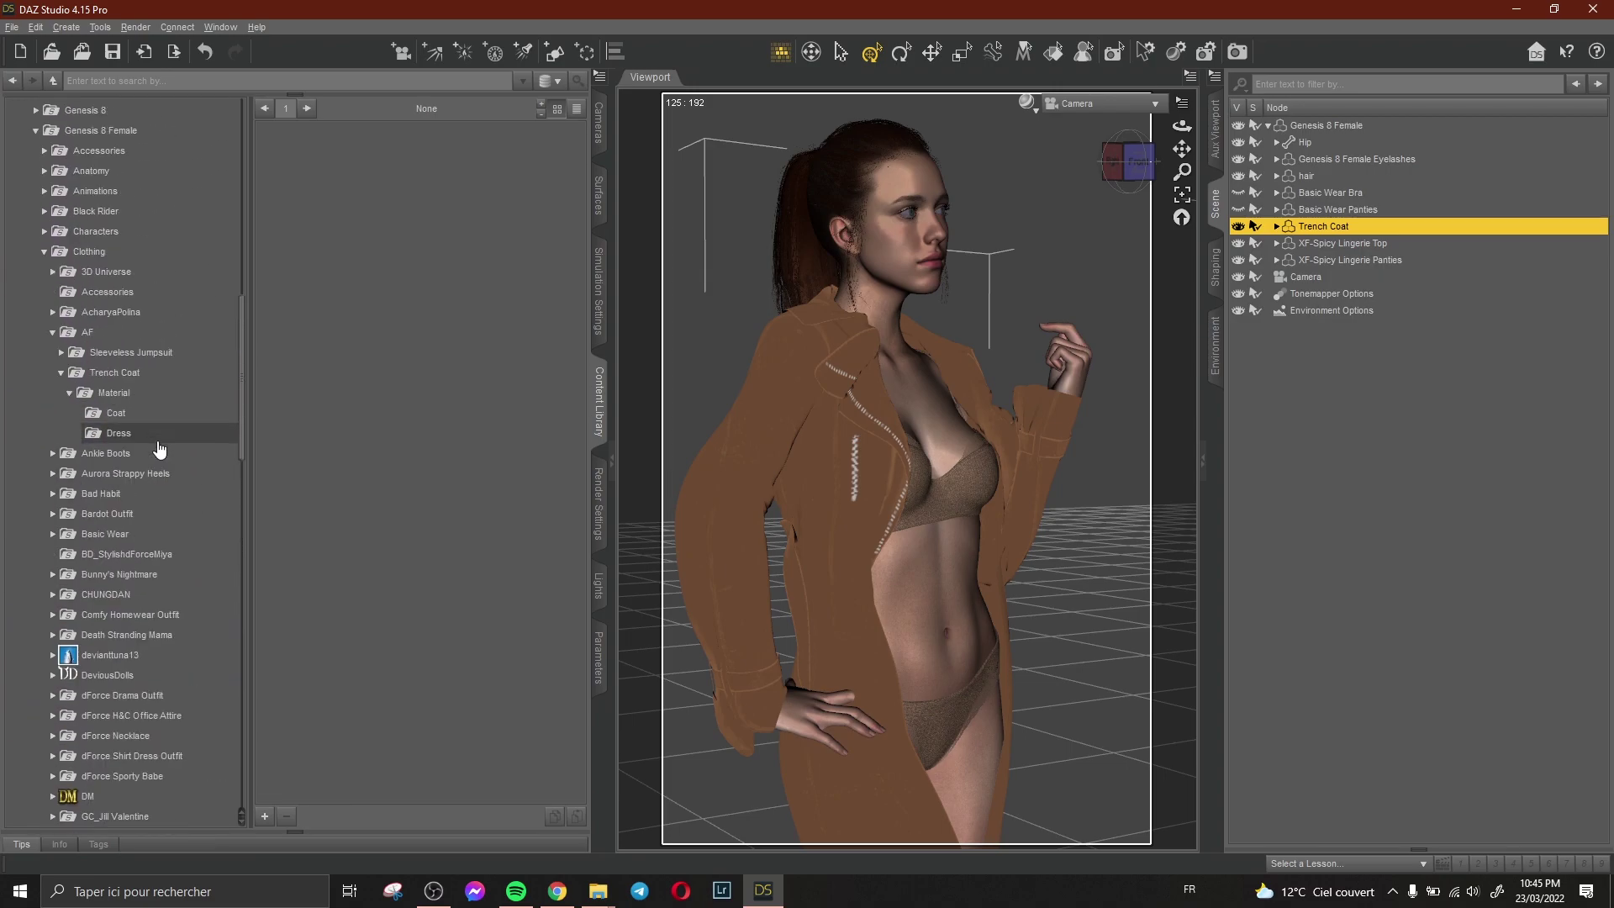
click(135, 395)
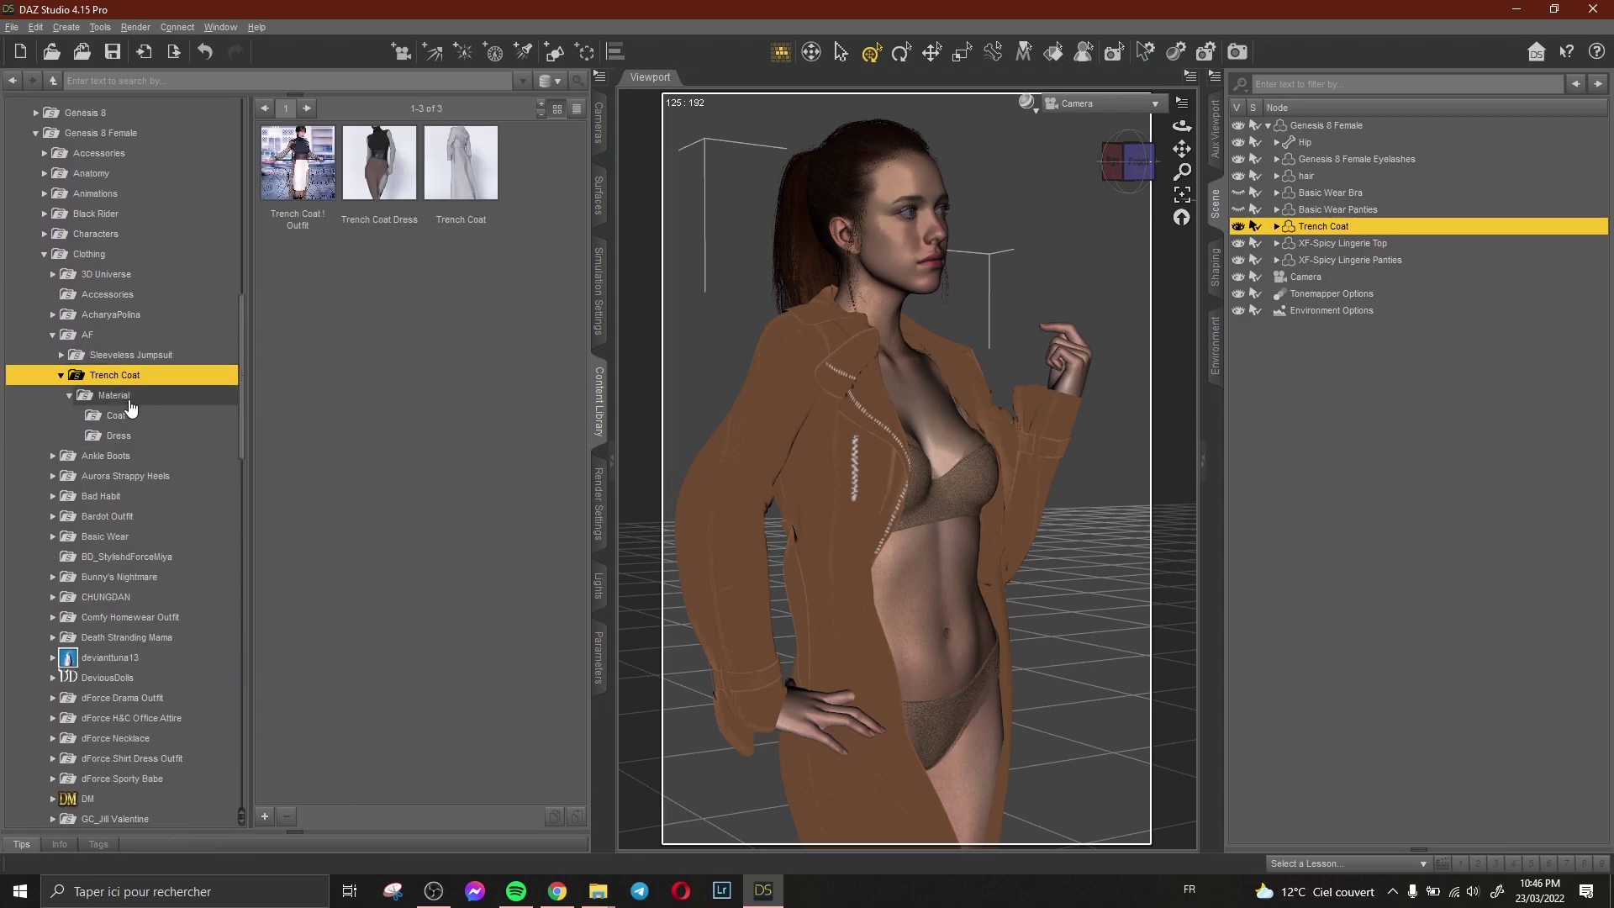
click(121, 437)
click(119, 417)
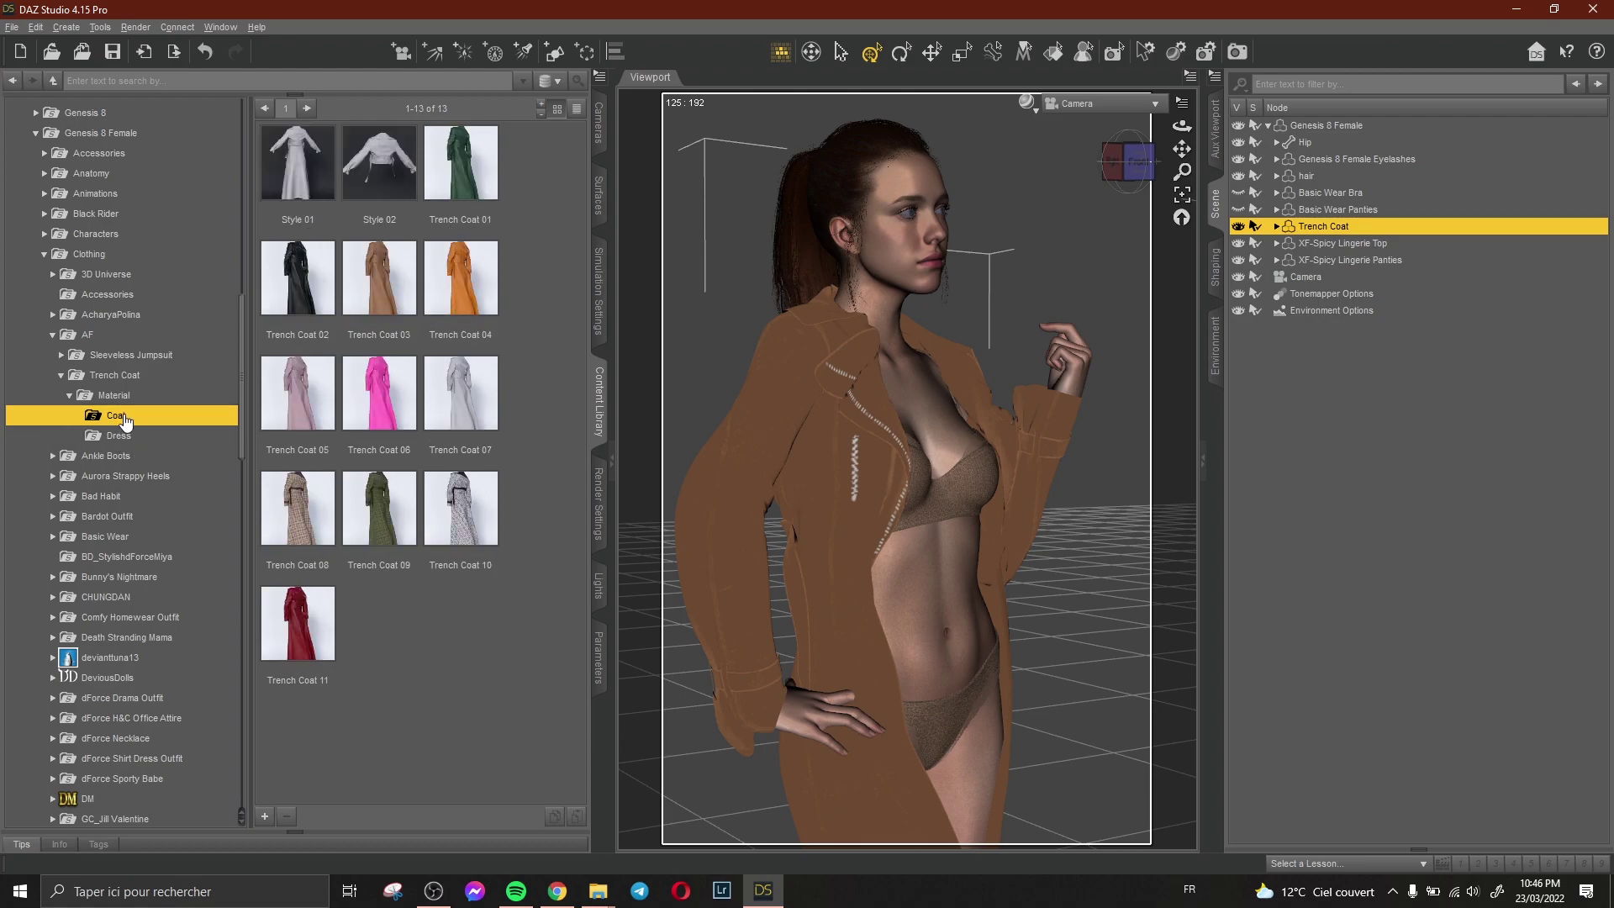
double_click(380, 169)
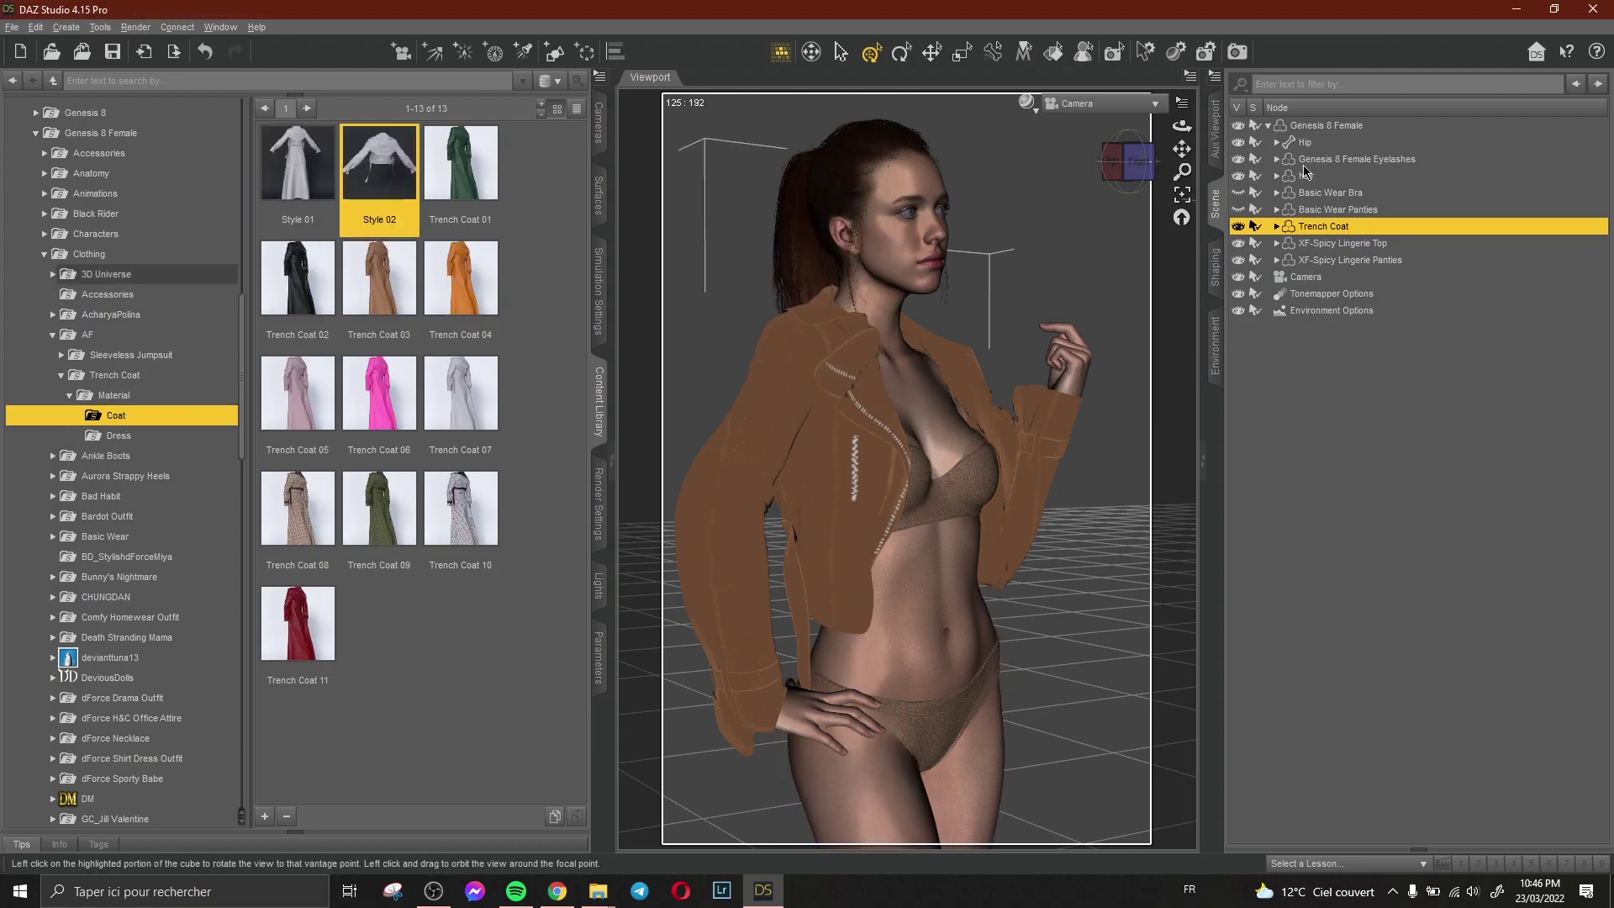
click(1215, 130)
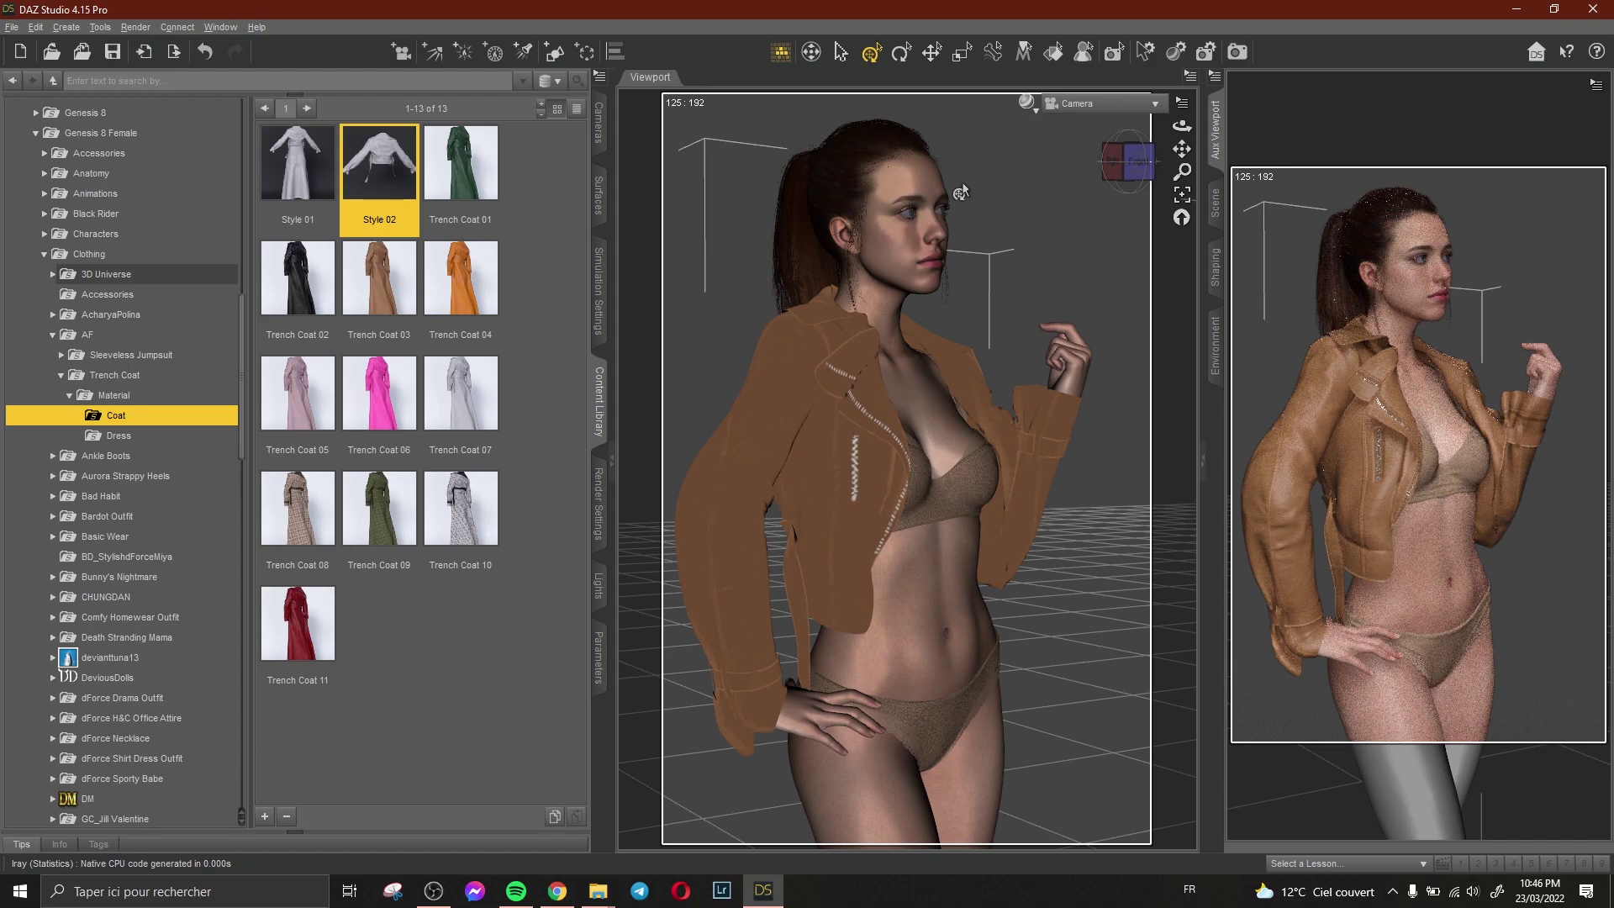
click(598, 290)
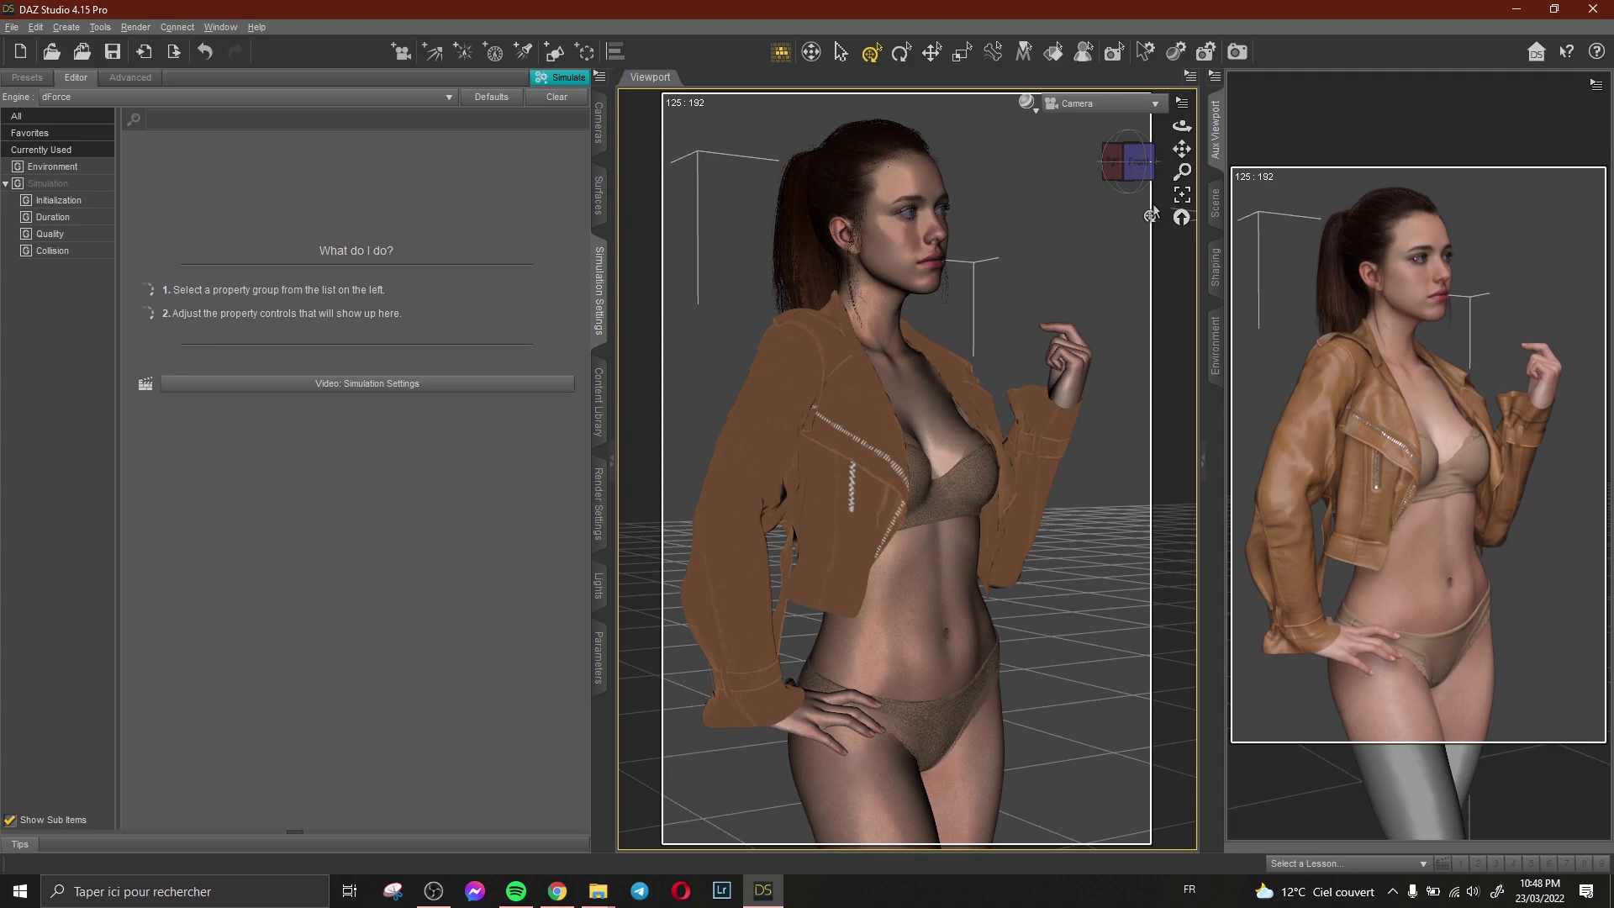
Select the Trench Coat's surface and choose Browse for its Base Color image.
click(1215, 203)
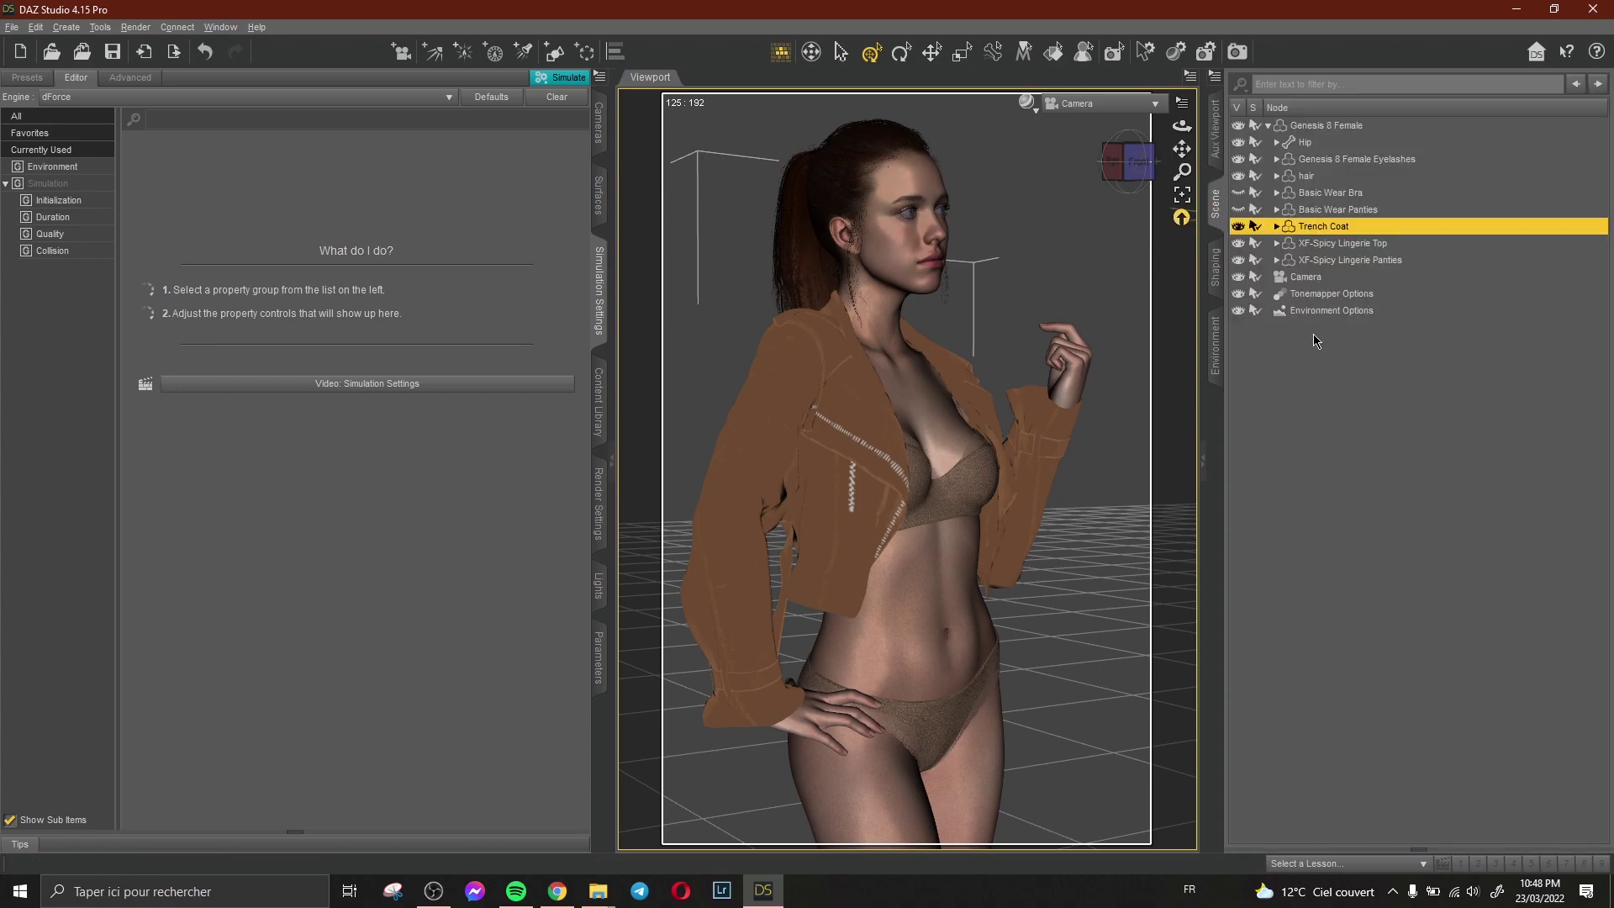
click(1332, 238)
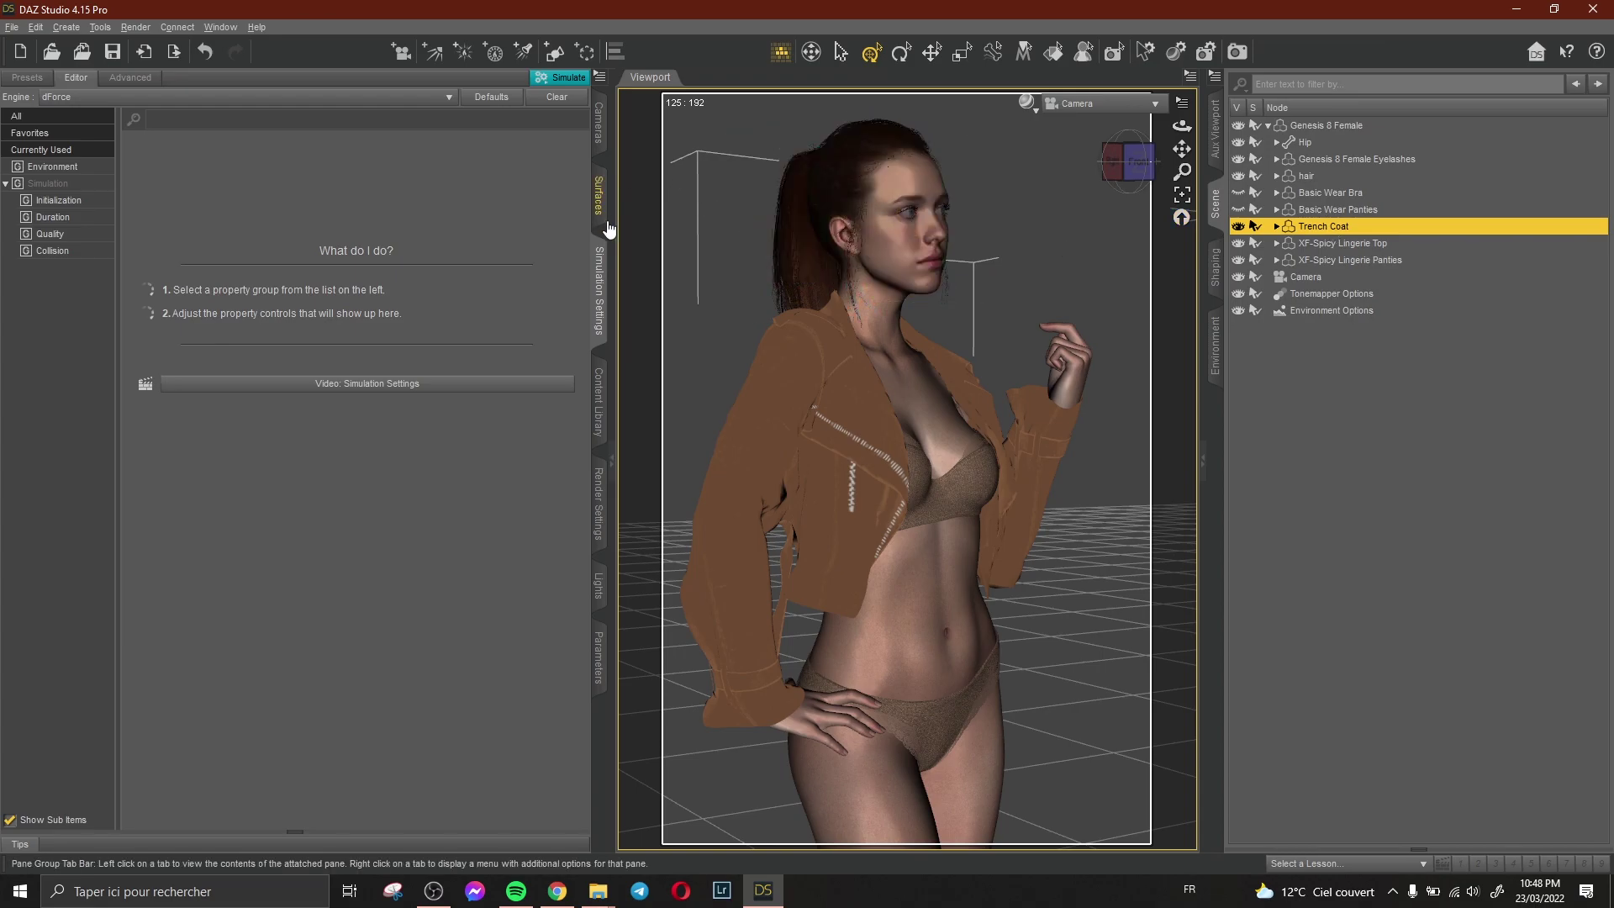
click(607, 225)
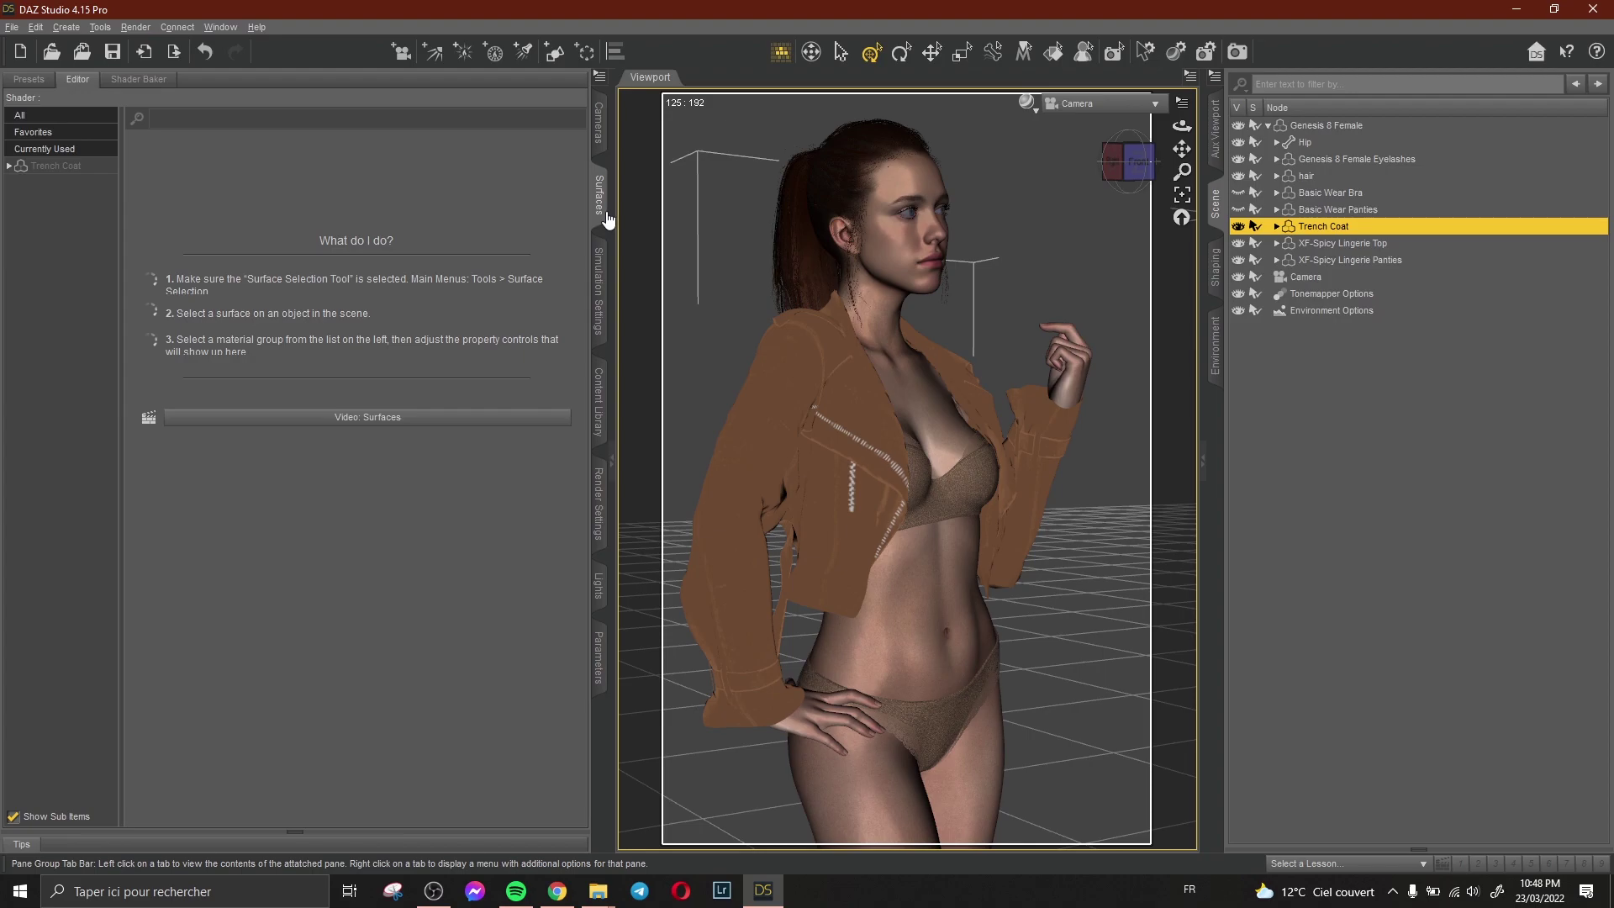
click(59, 166)
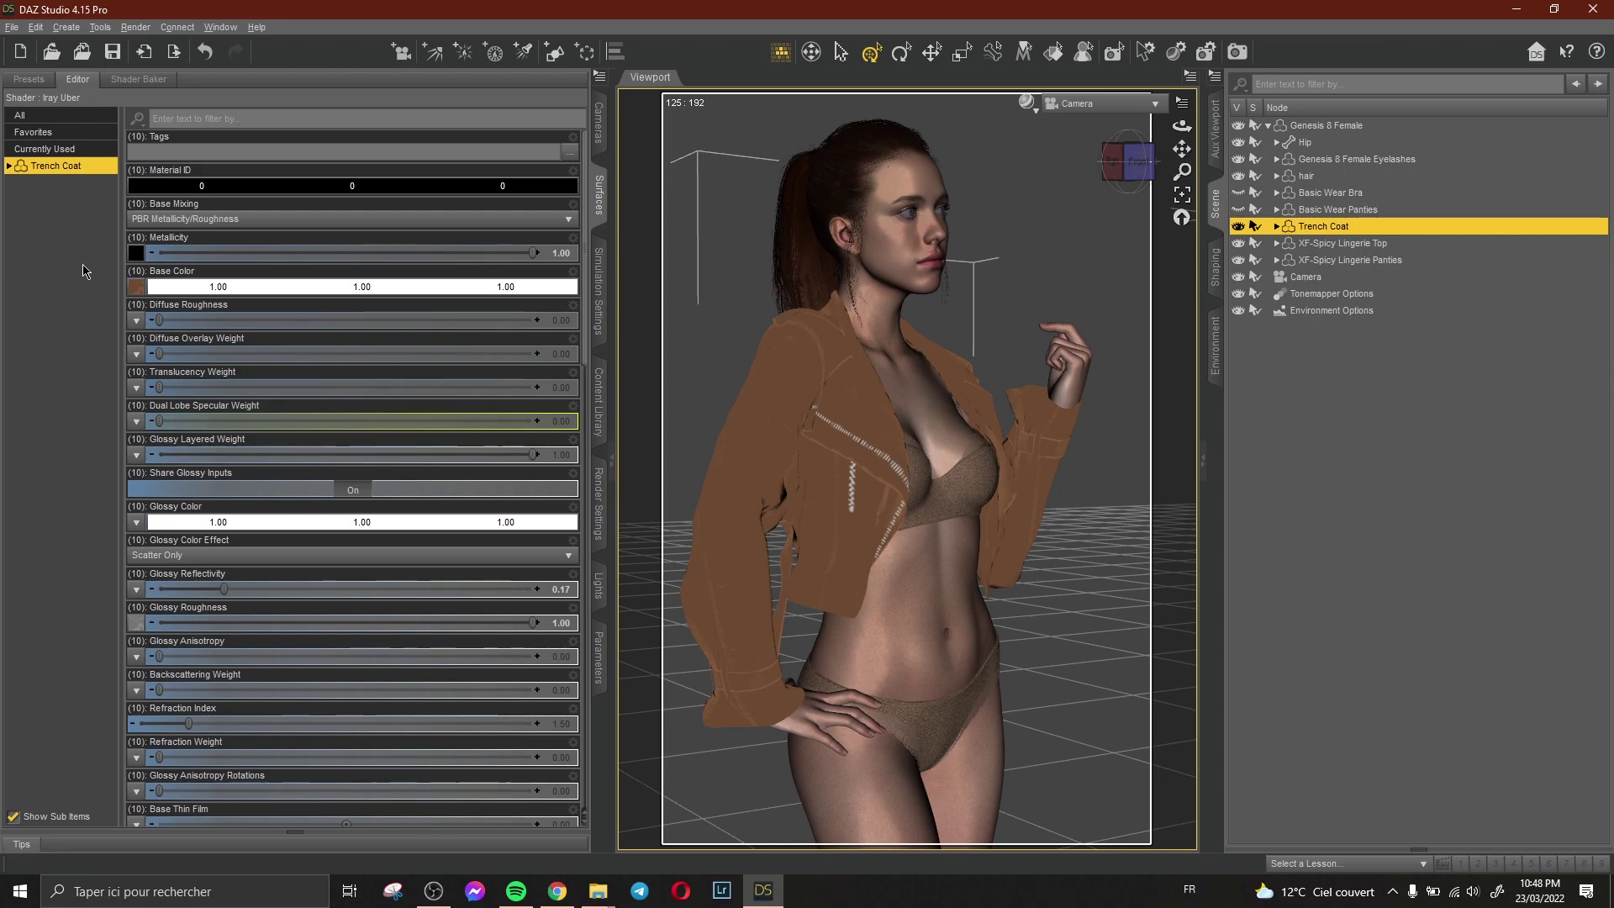
click(135, 288)
mouse_move(135, 289)
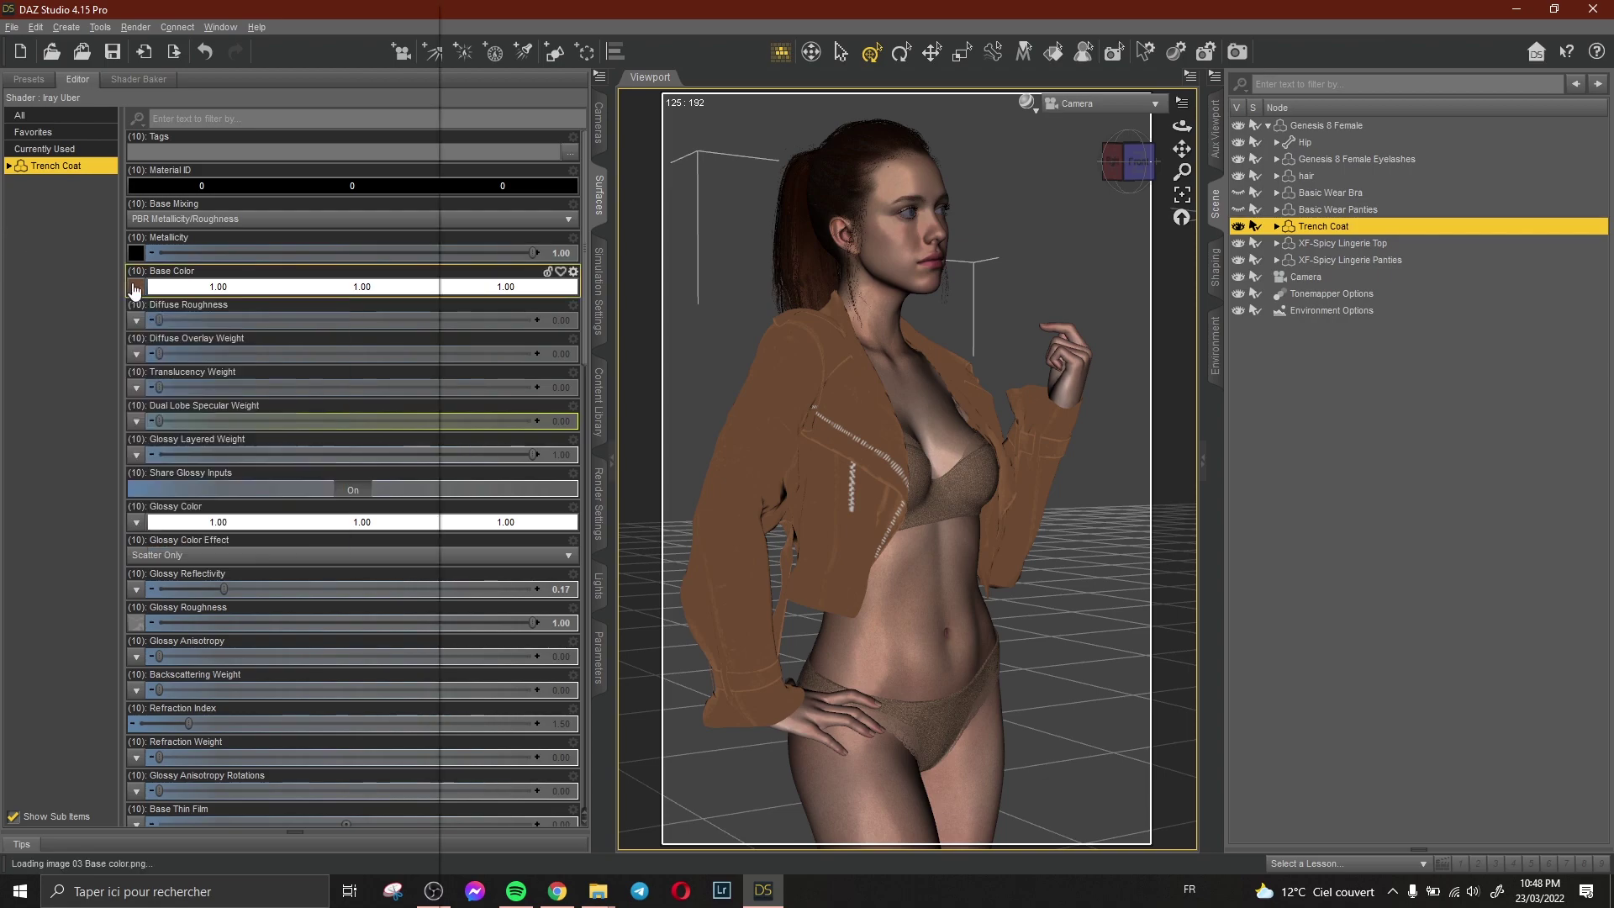
click(135, 289)
click(178, 13)
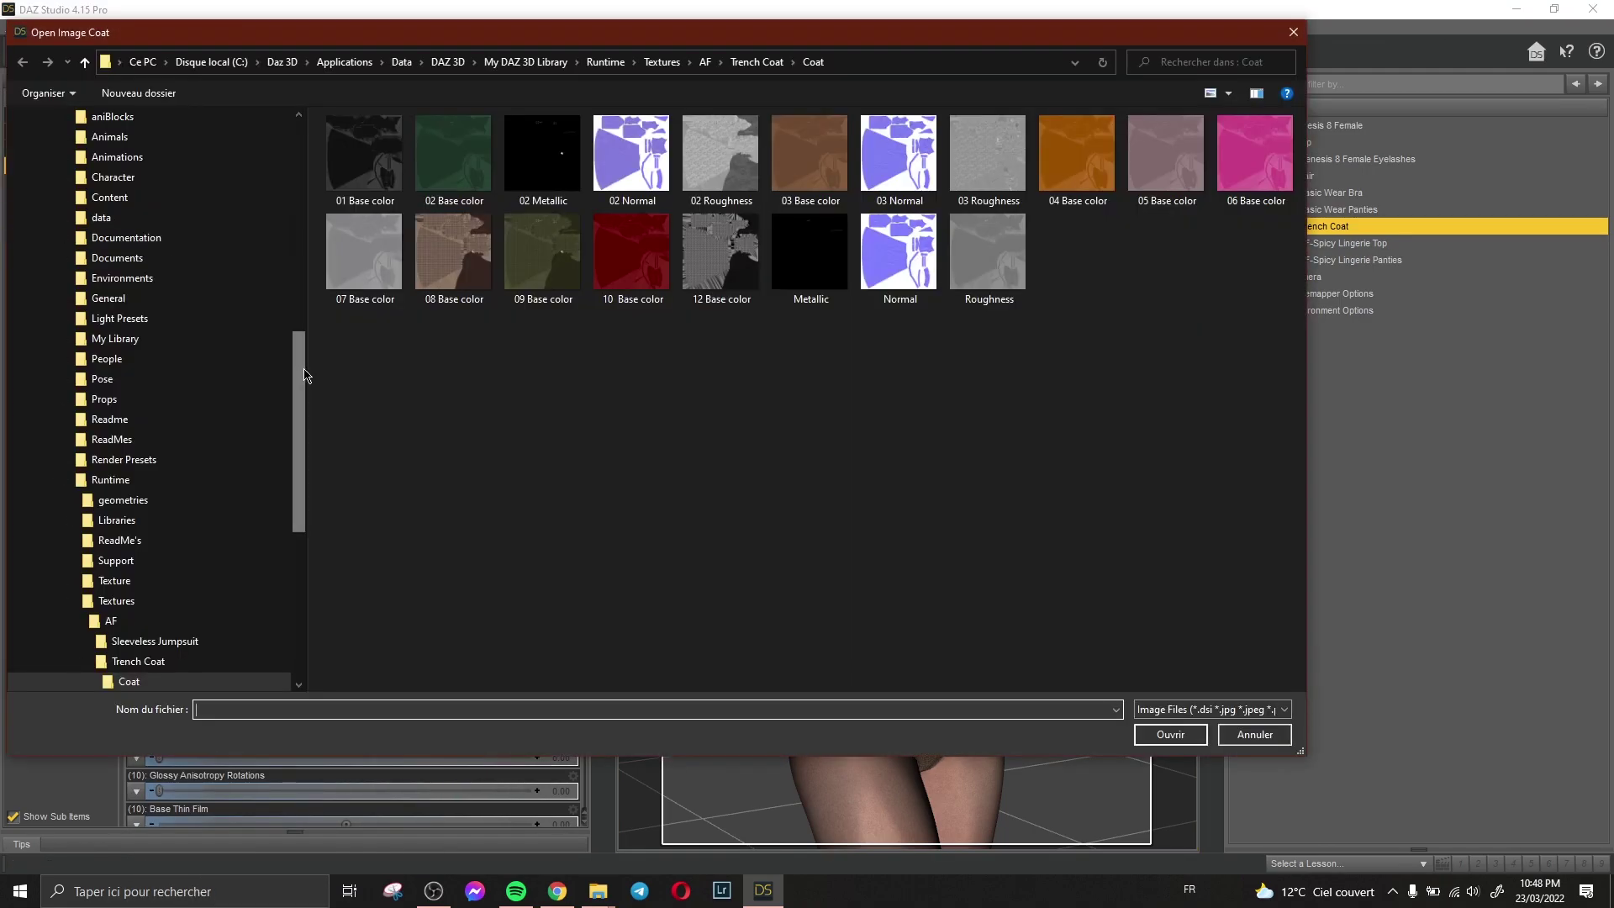
Load the lv image from Desktop > Nouveau dossier as the coat's base colour.
drag(305, 374, 311, 110)
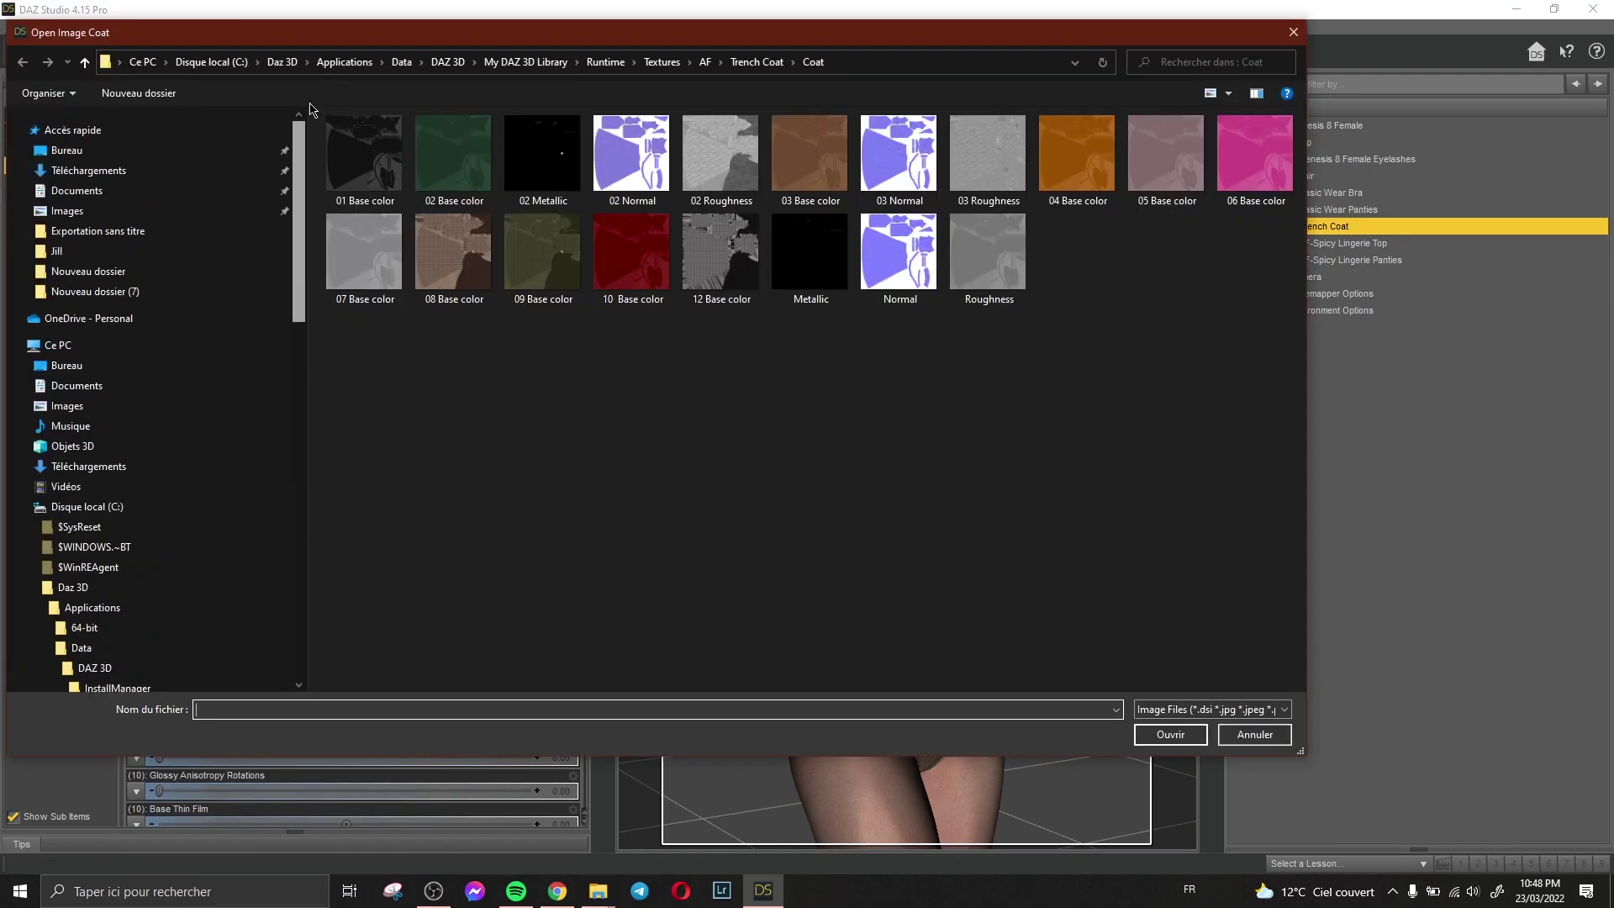
click(150, 156)
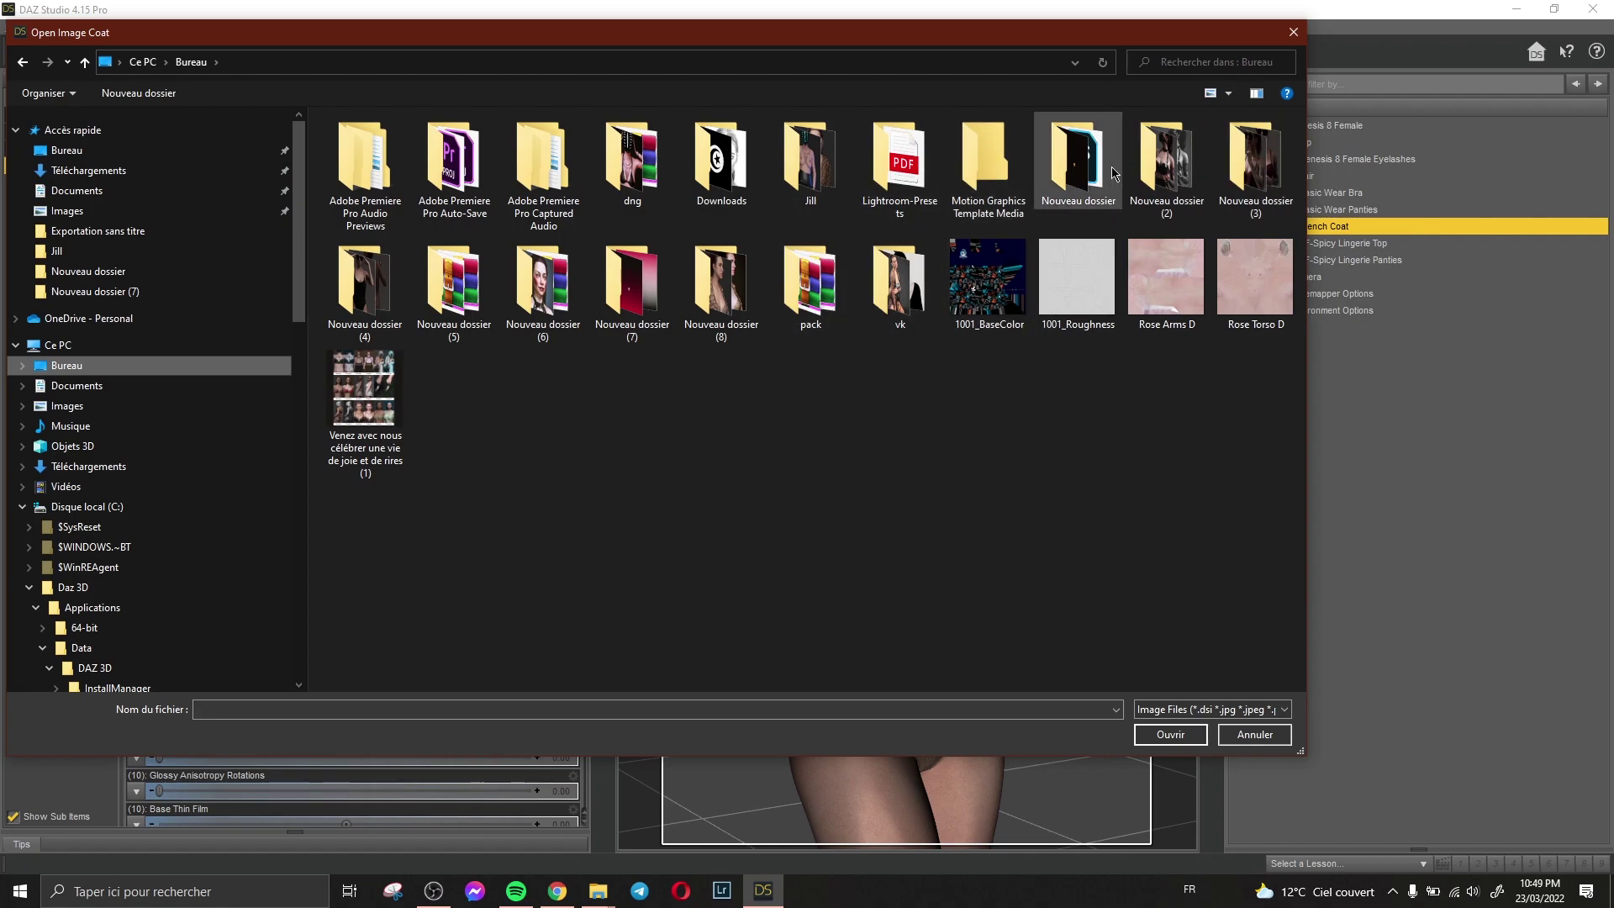
double_click(1093, 193)
scroll(1060, 325, down, 4)
click(917, 336)
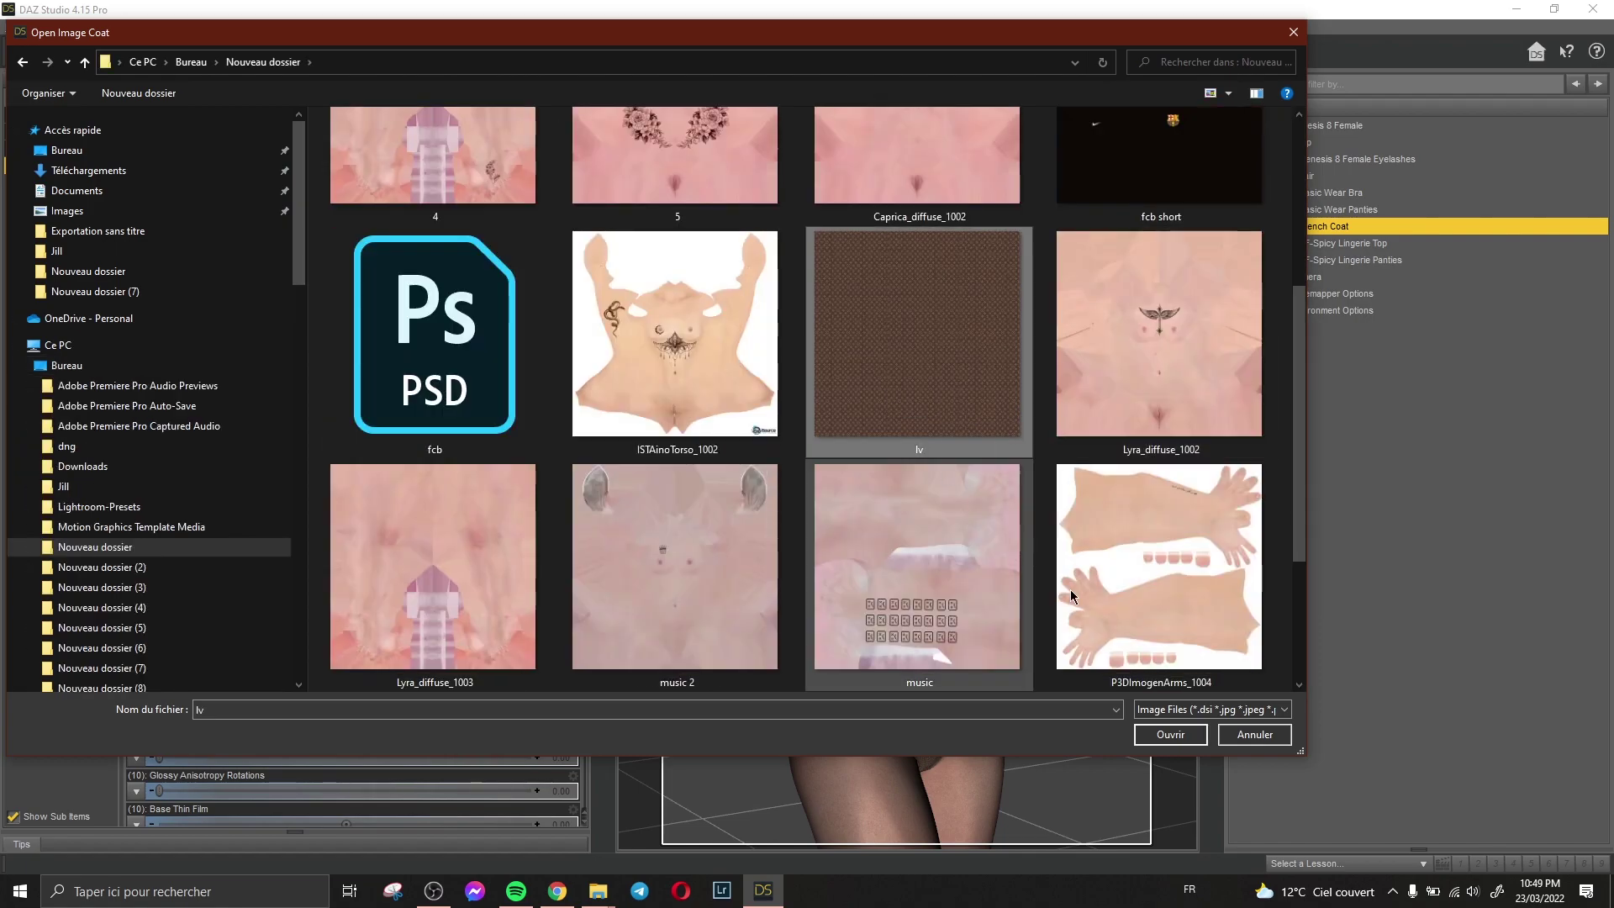
click(1165, 736)
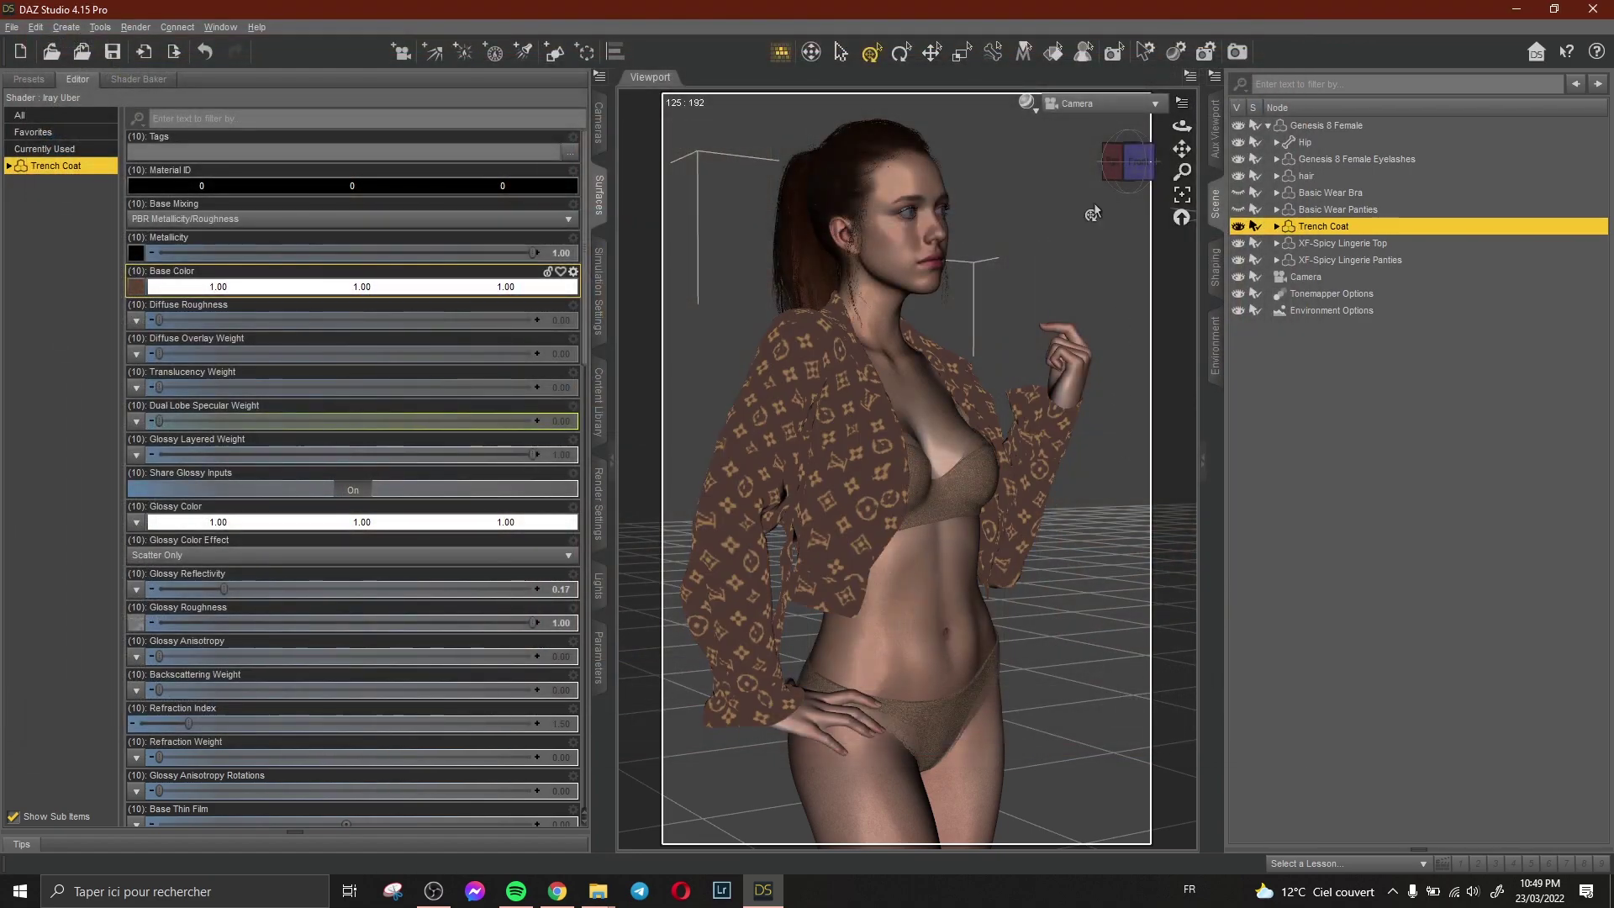
Turn on the live Iray preview and switch the main viewport to Perspective View.
click(599, 402)
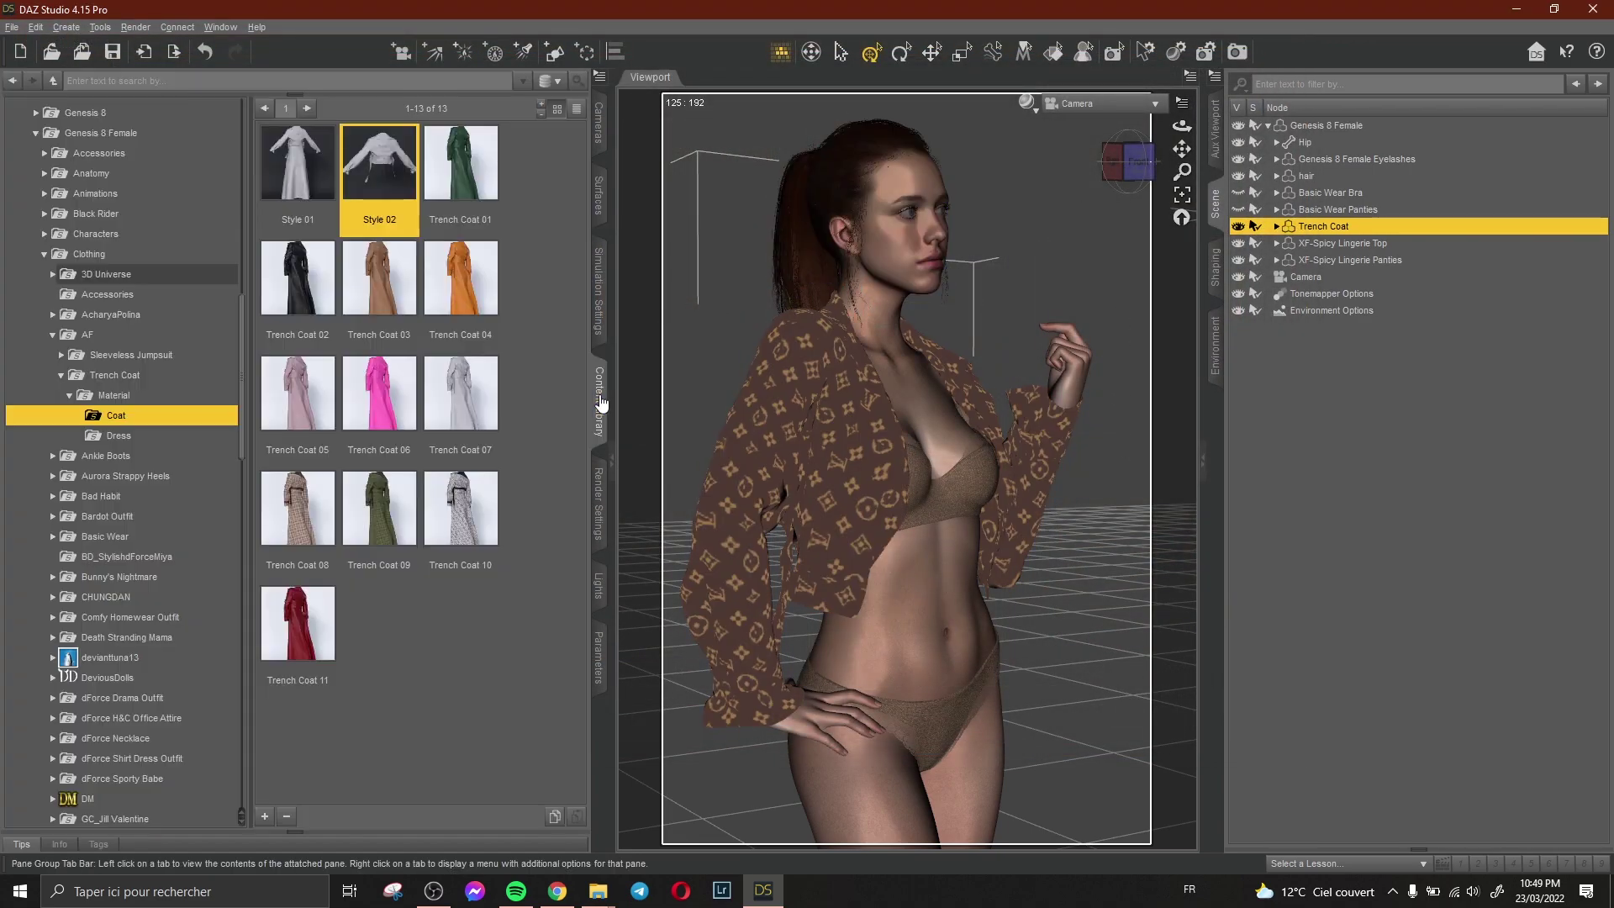
click(1212, 143)
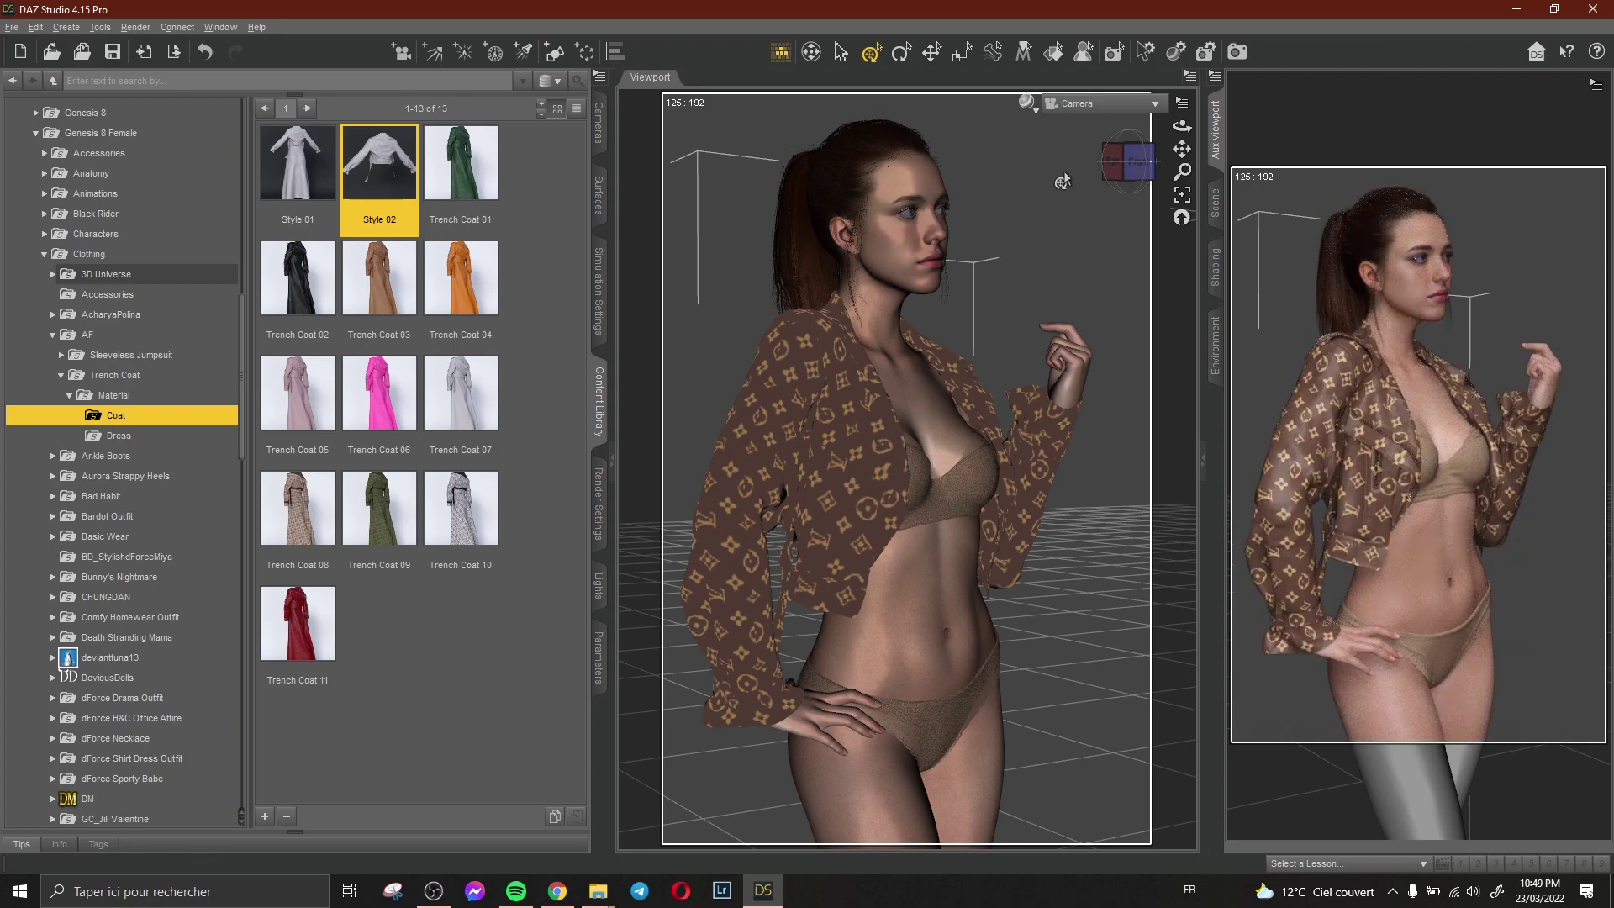
click(1084, 103)
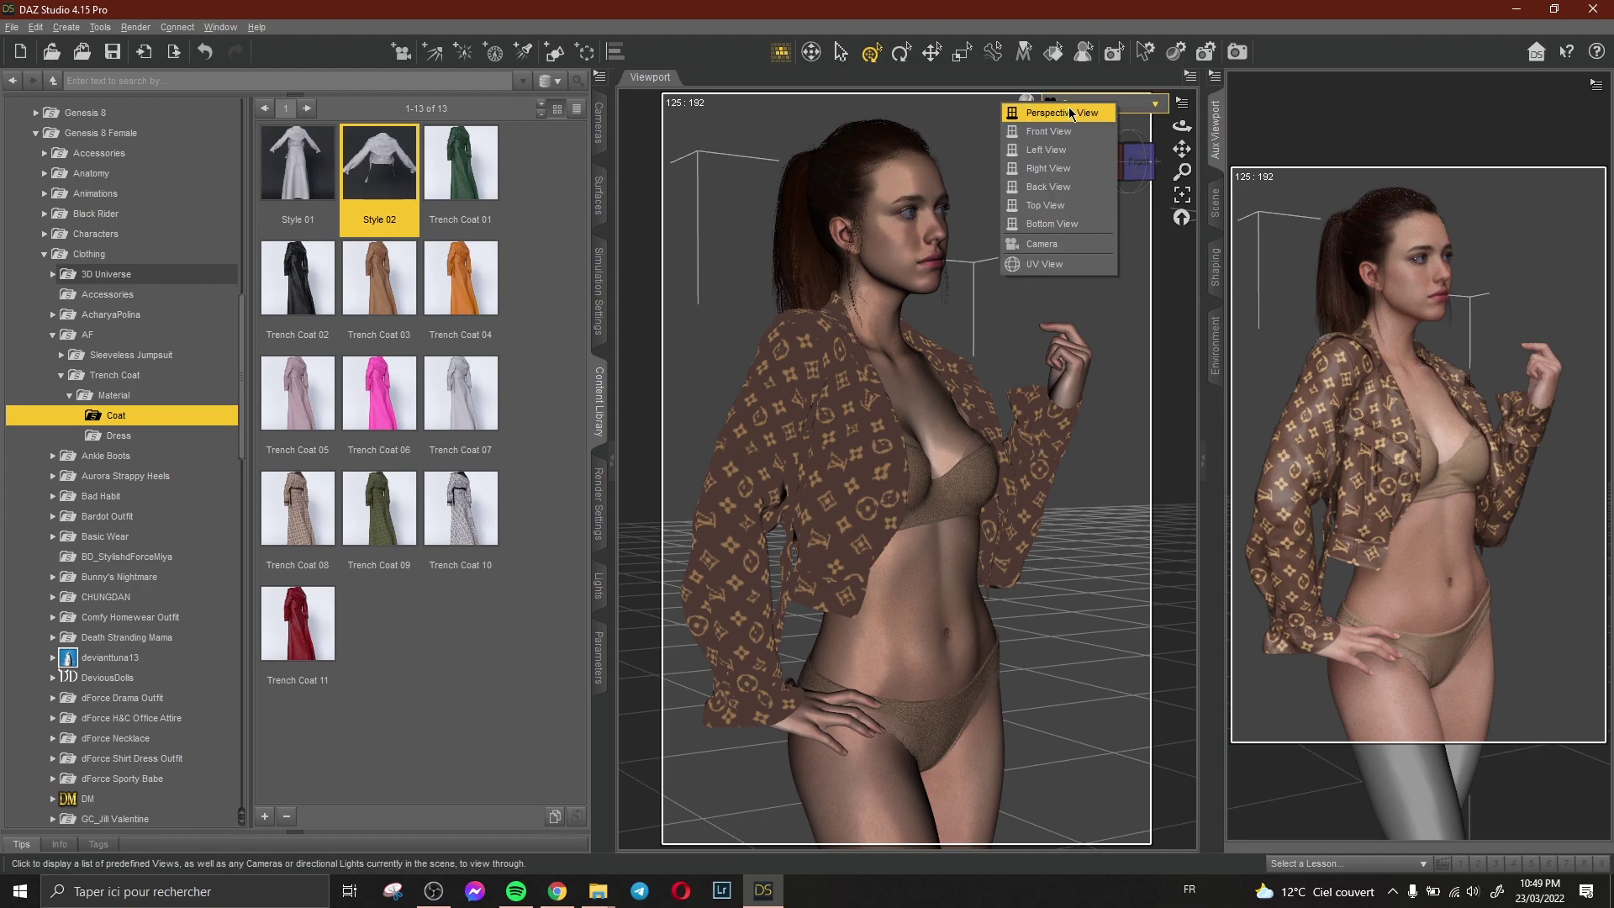
click(1087, 171)
Zoom, pan and orbit the perspective view to a close-up of the face.
scroll(1087, 171, up, 10)
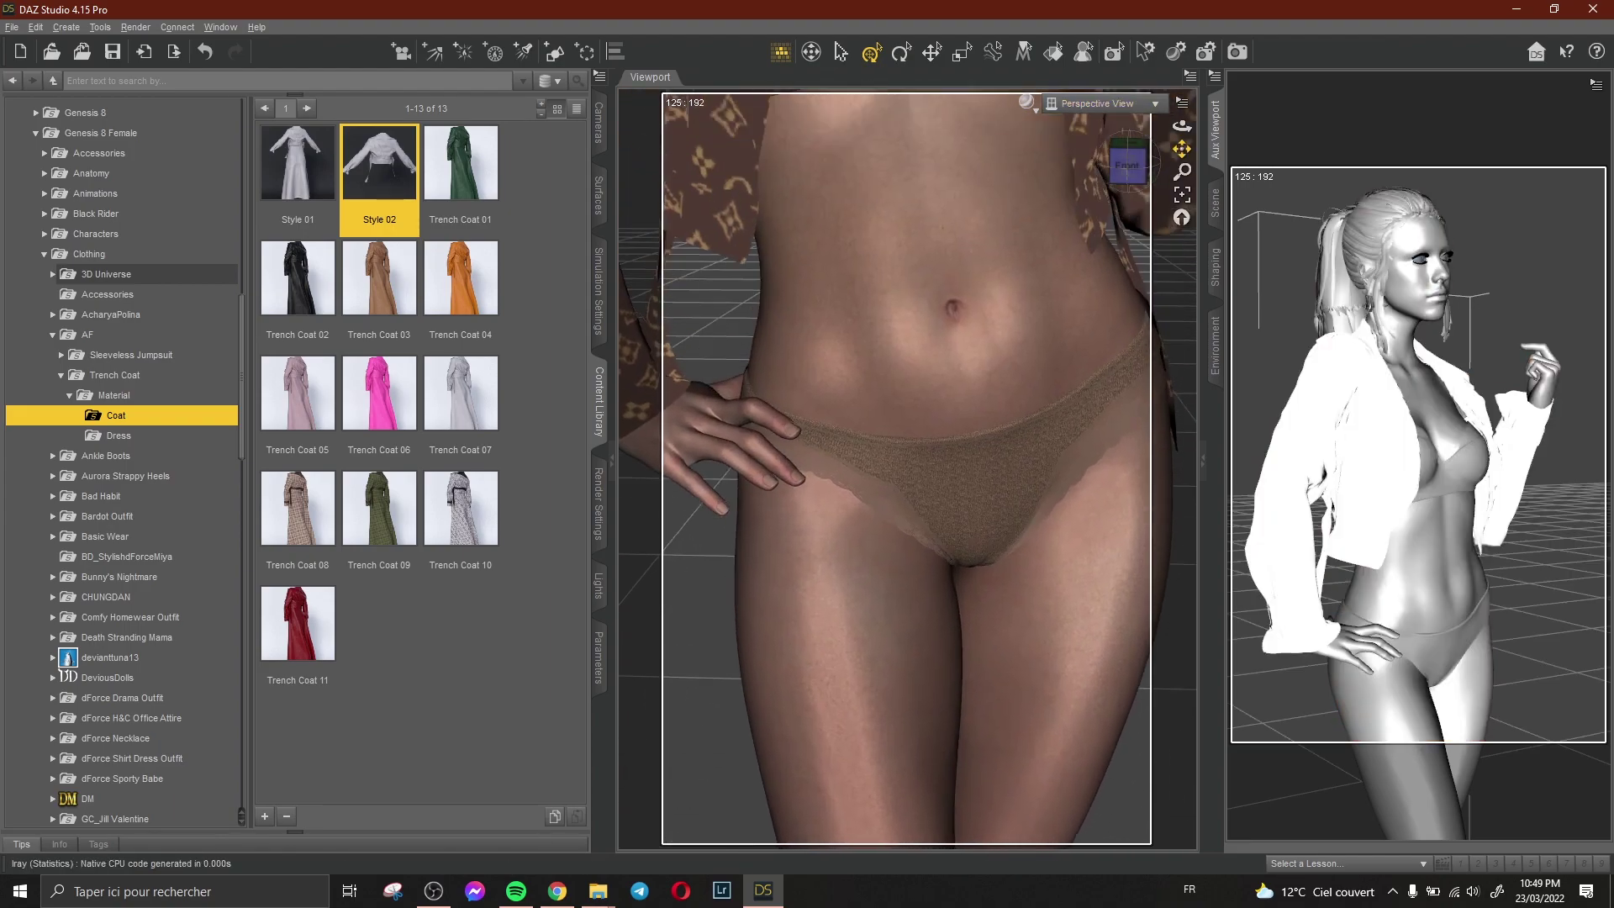
drag(1182, 149, 1084, 147)
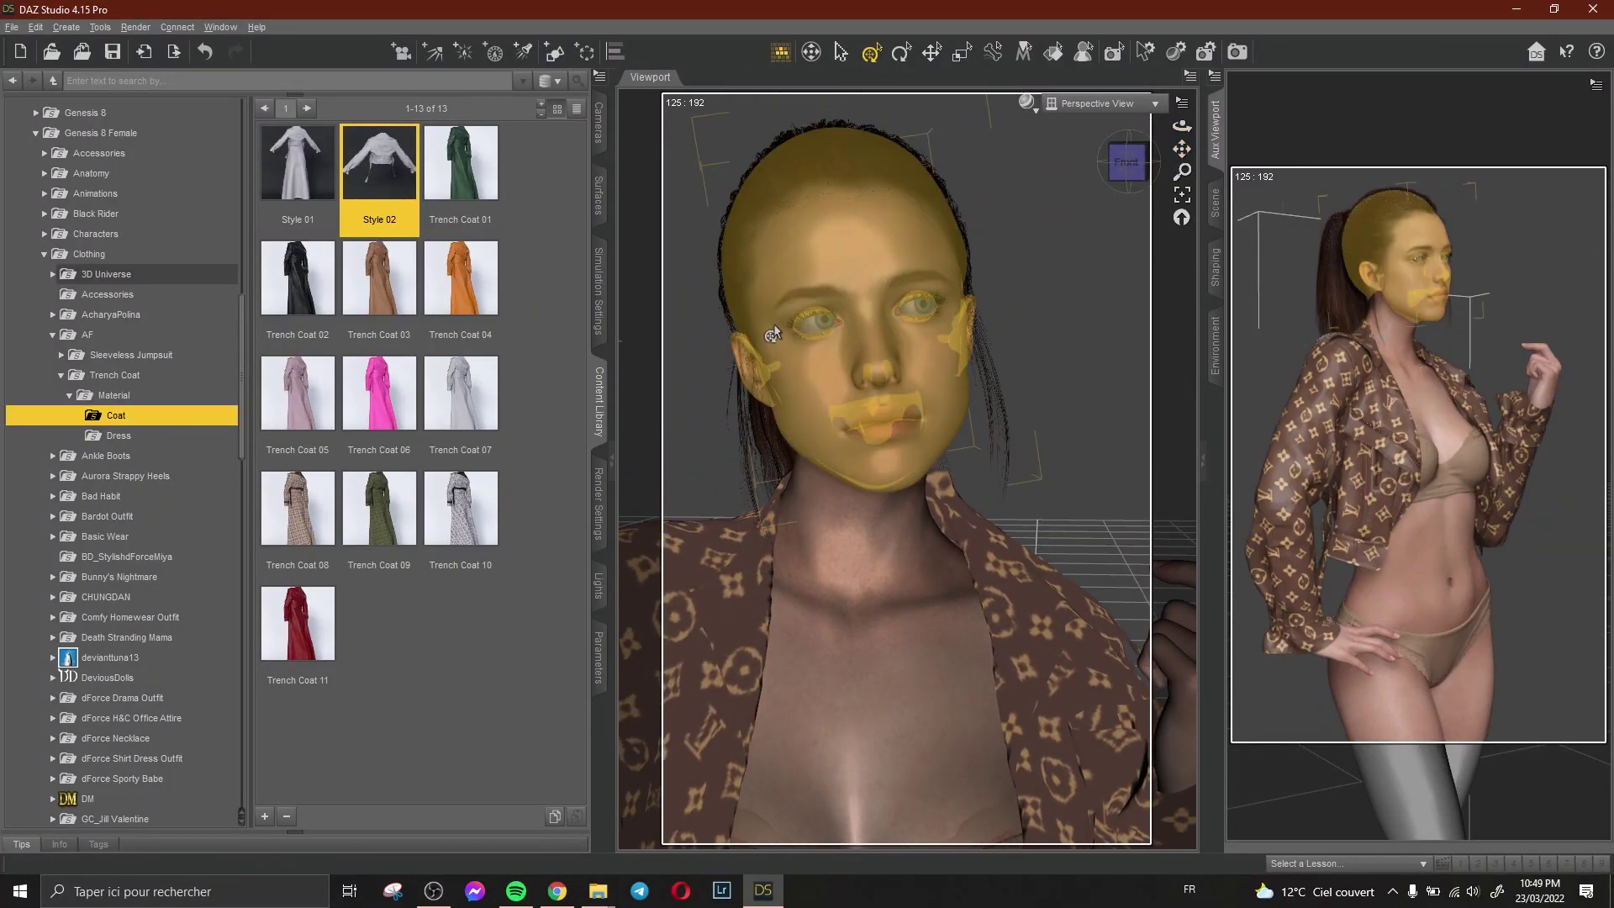
drag(1182, 126, 1161, 126)
click(1215, 202)
Select the Genesis 8 Female figure and return to the Content Library.
click(1326, 124)
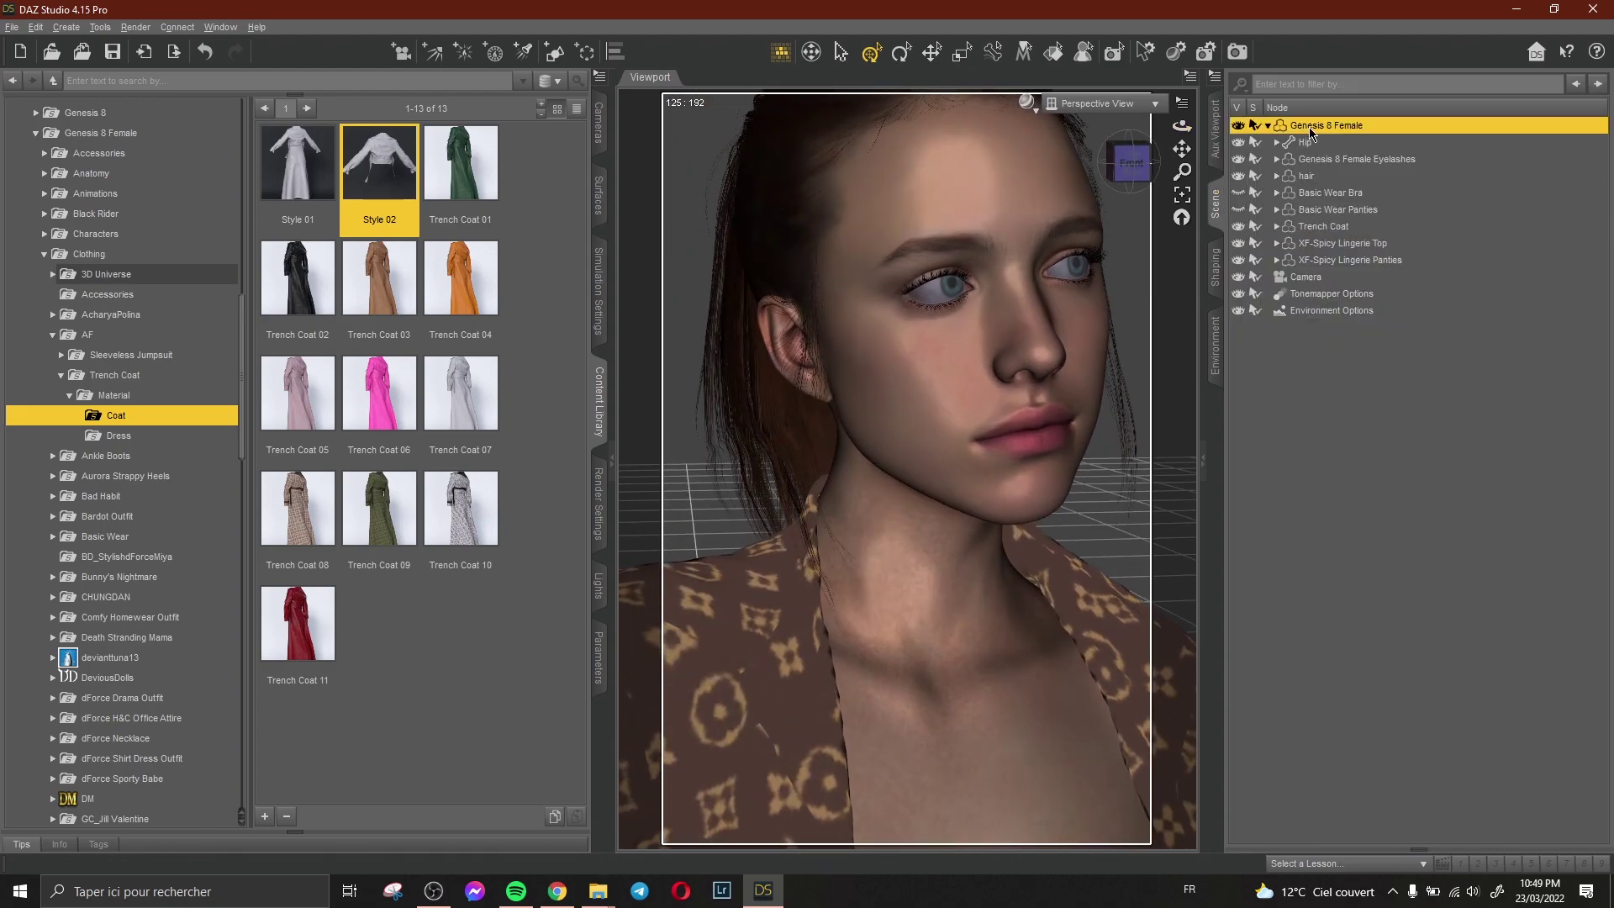
click(598, 502)
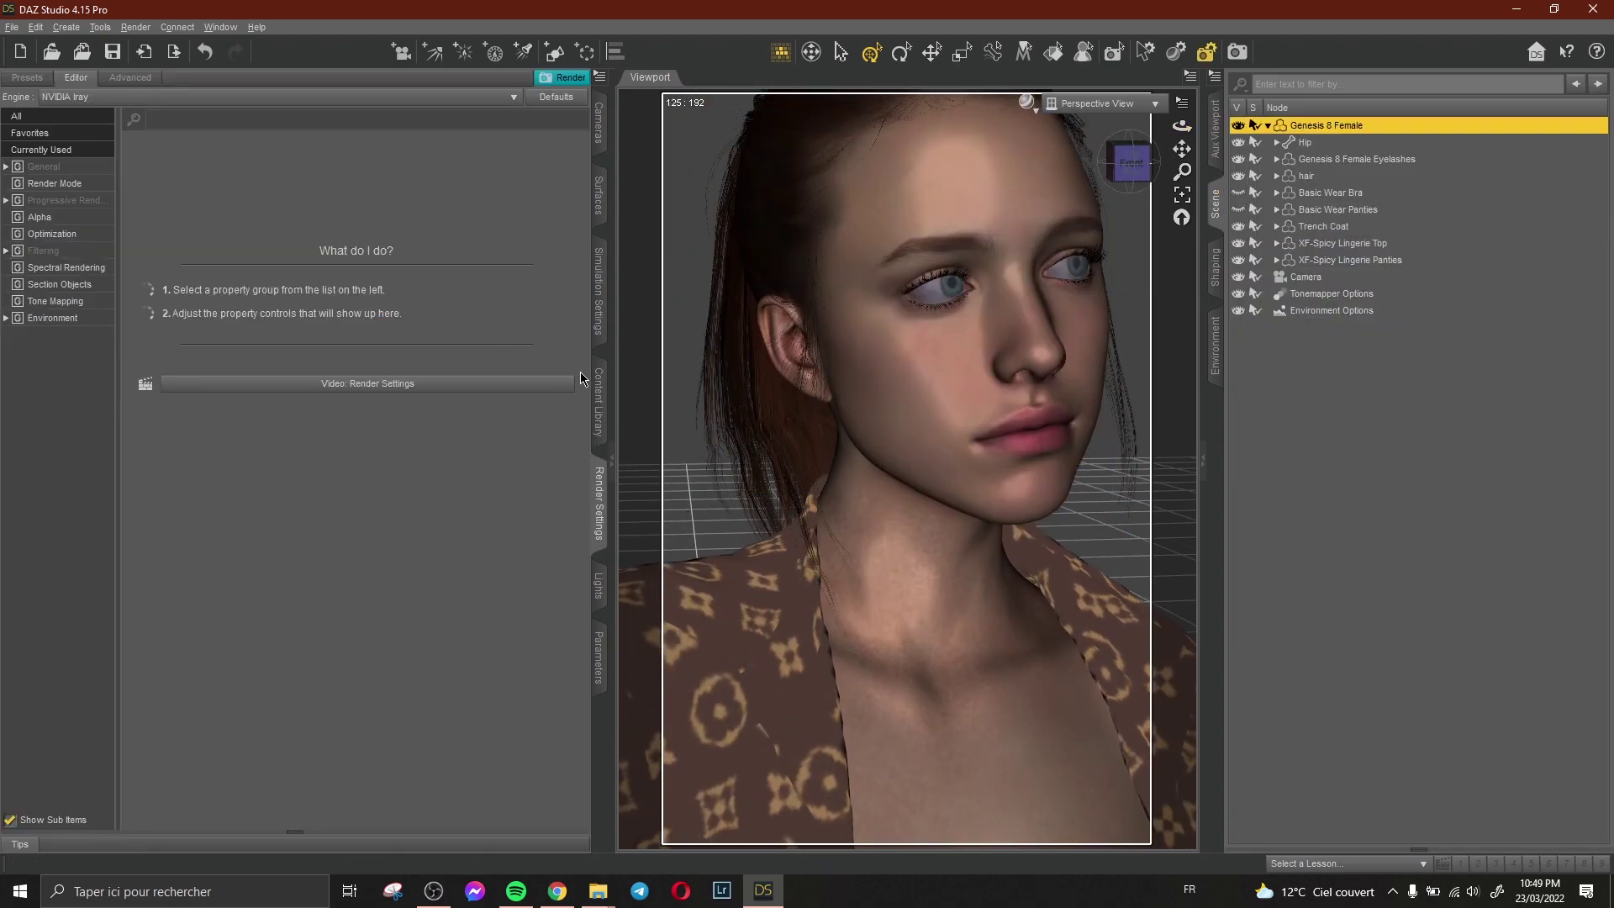
click(598, 402)
scroll(116, 441, up, 6)
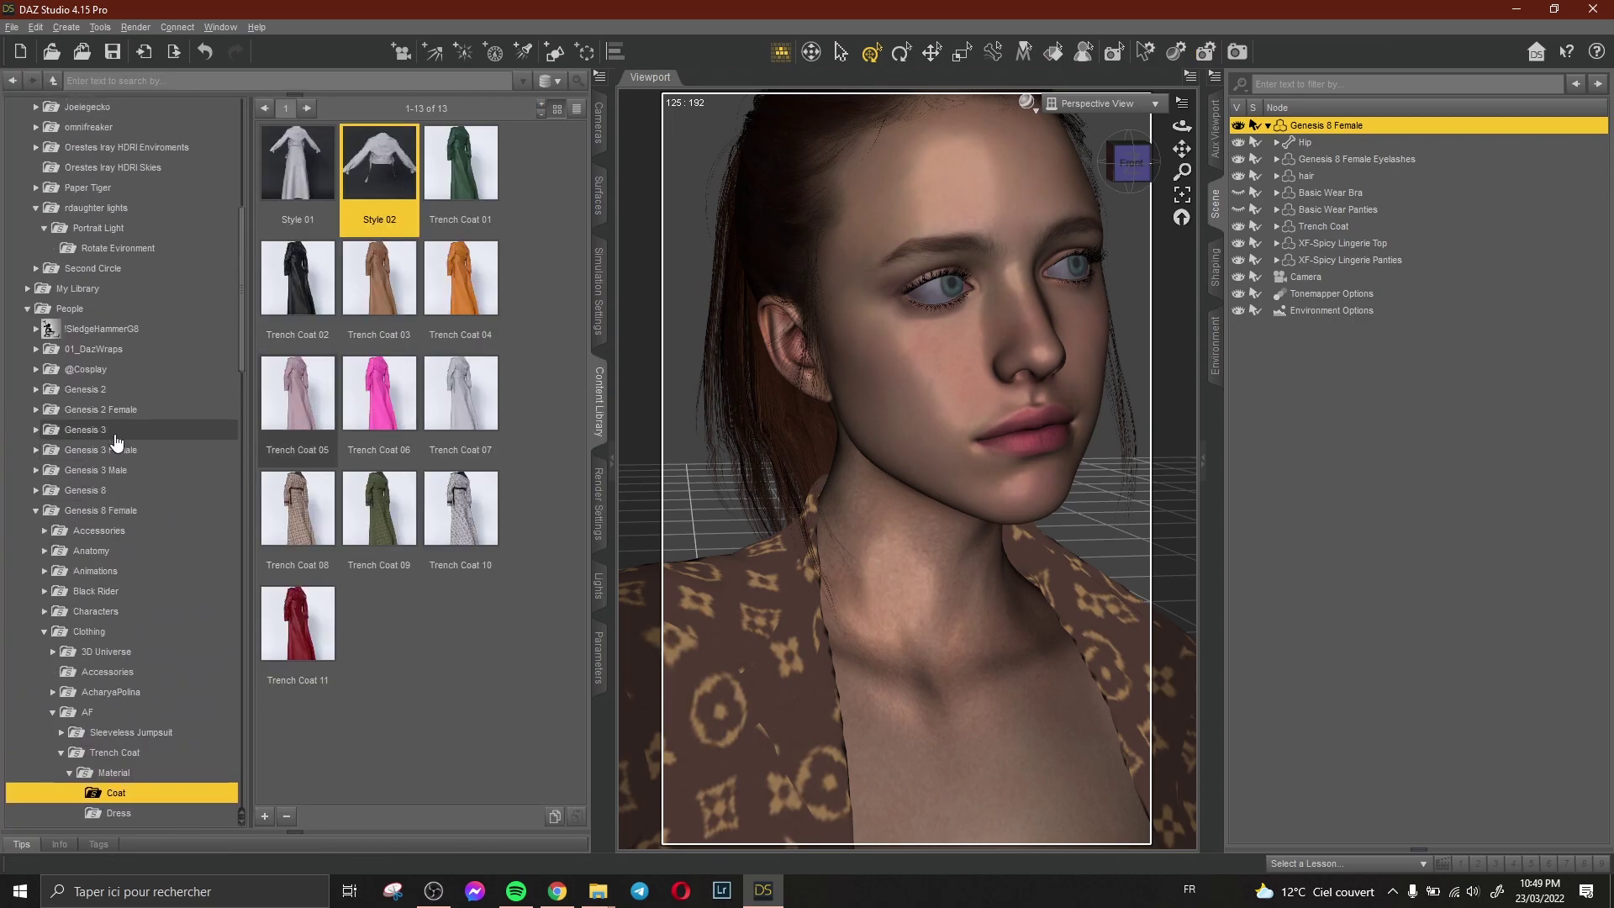
scroll(168, 277, down, 5)
Apply GY Eyeliner I from PC GraceYong > MakeUps > Detailed MakeUp Options.
click(134, 292)
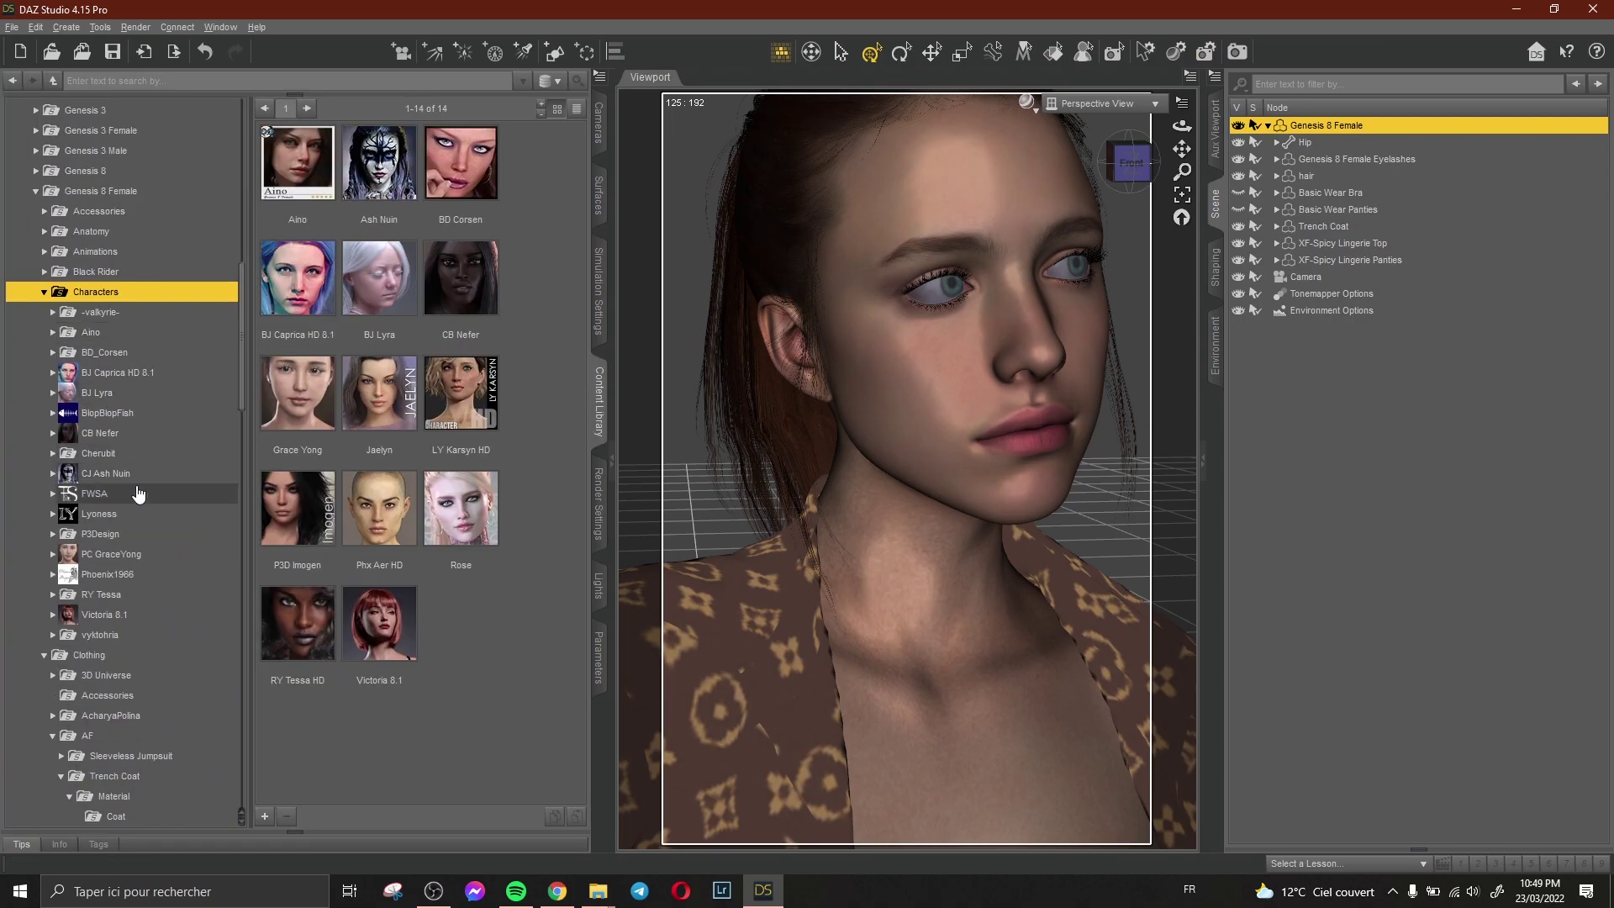
click(111, 555)
click(108, 574)
click(116, 594)
click(124, 614)
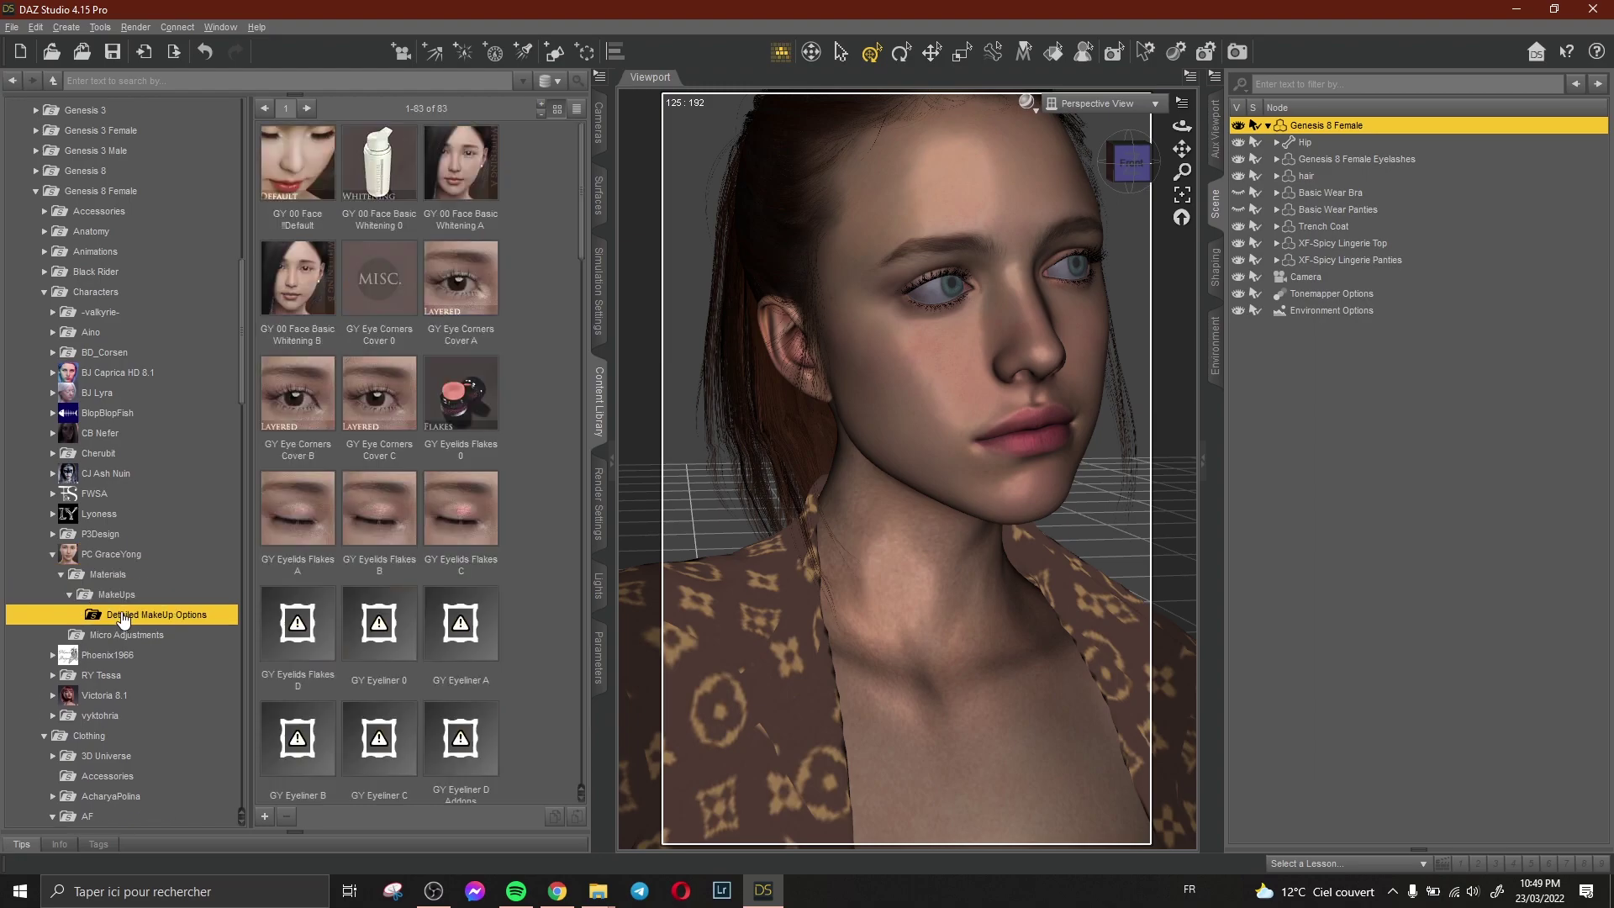
scroll(432, 573, down, 8)
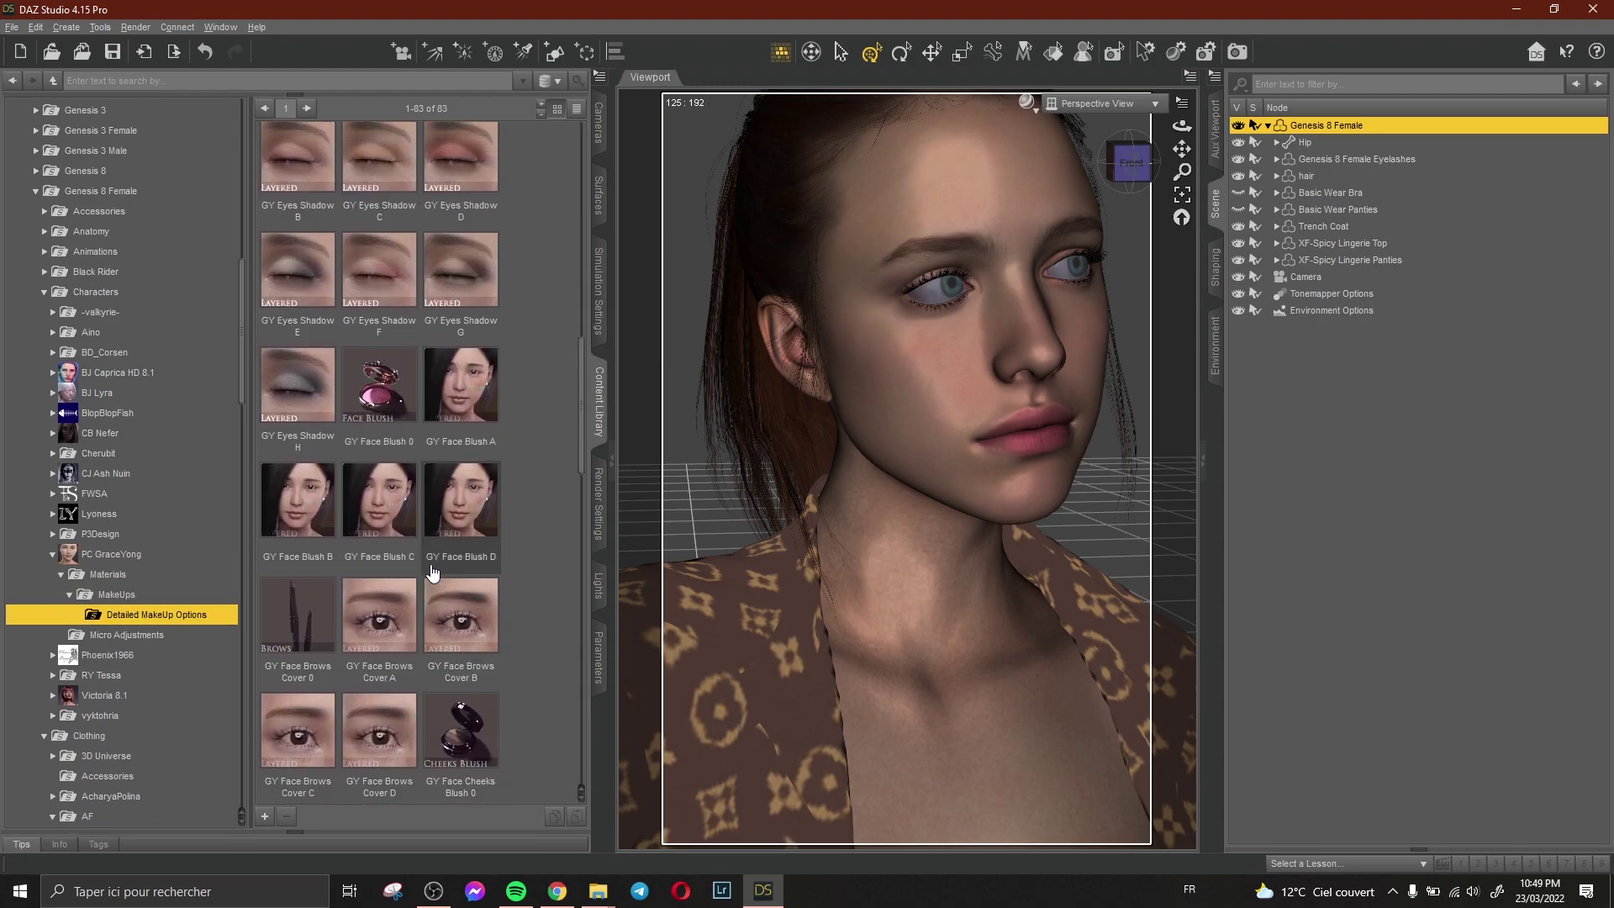
scroll(433, 573, up, 6)
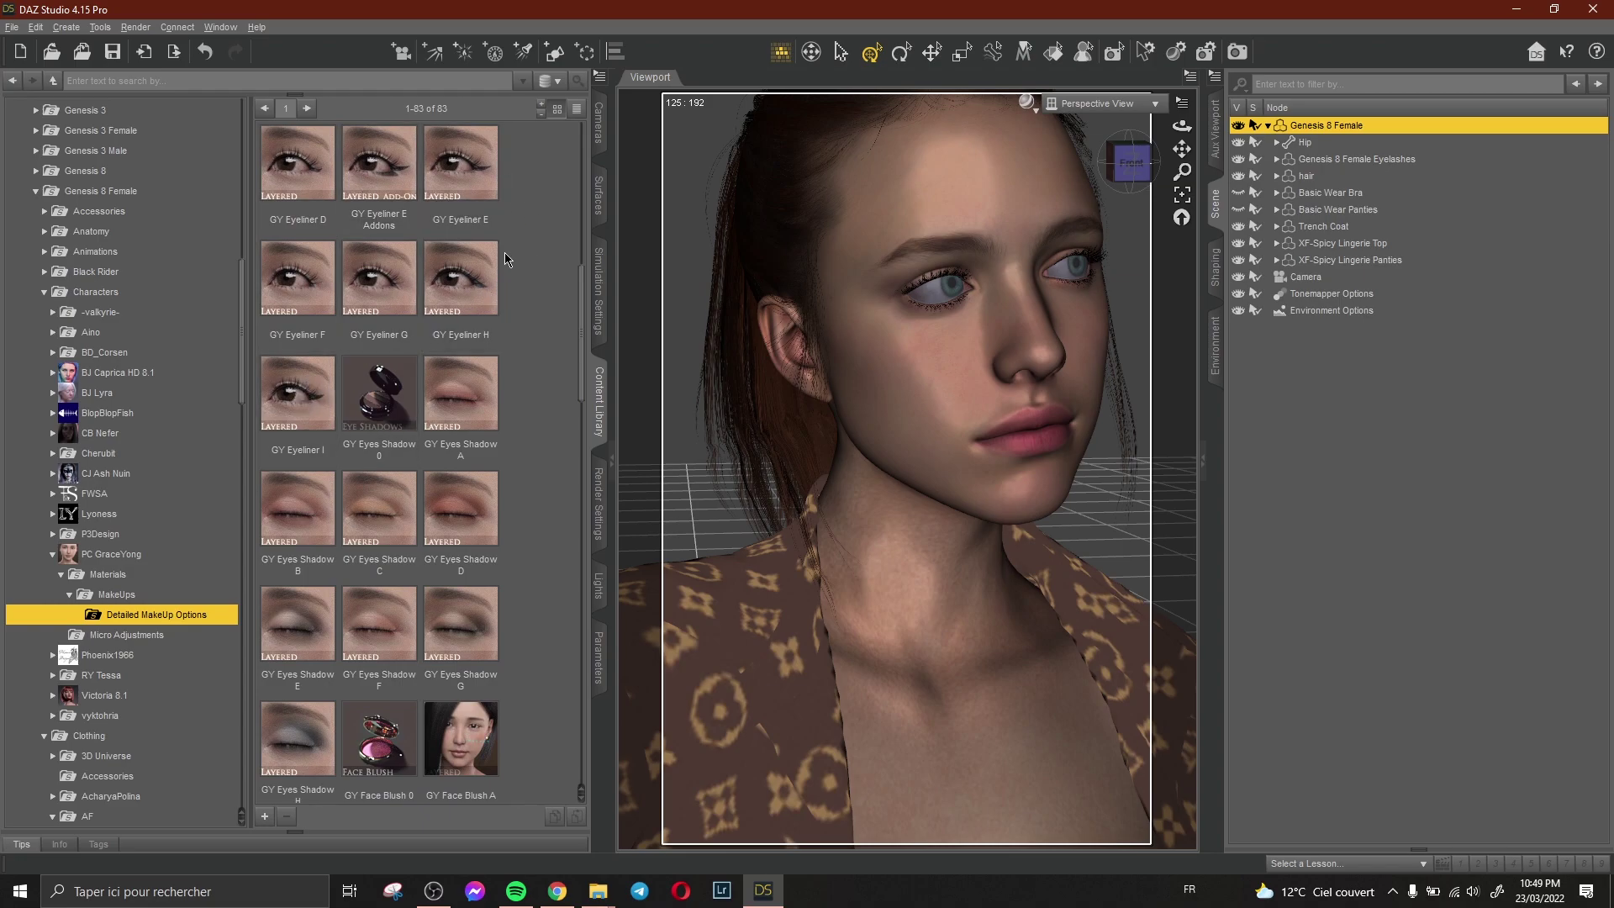
double_click(313, 406)
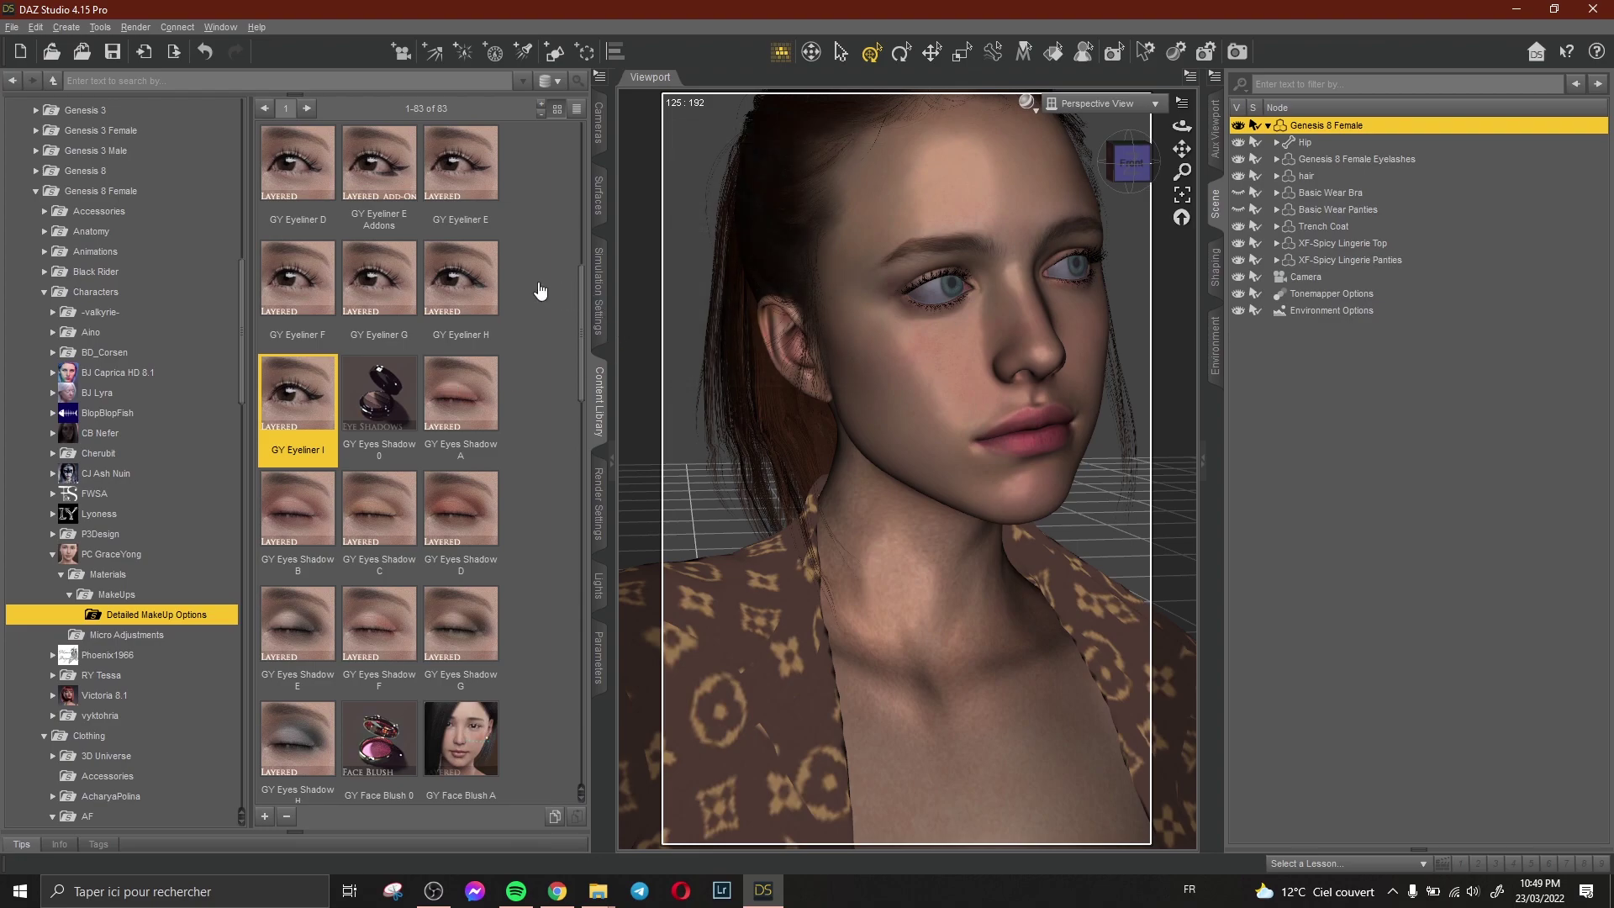
Check the eyeliner in the Iray preview and switch the Aux Viewport to a full-figure view.
click(1215, 130)
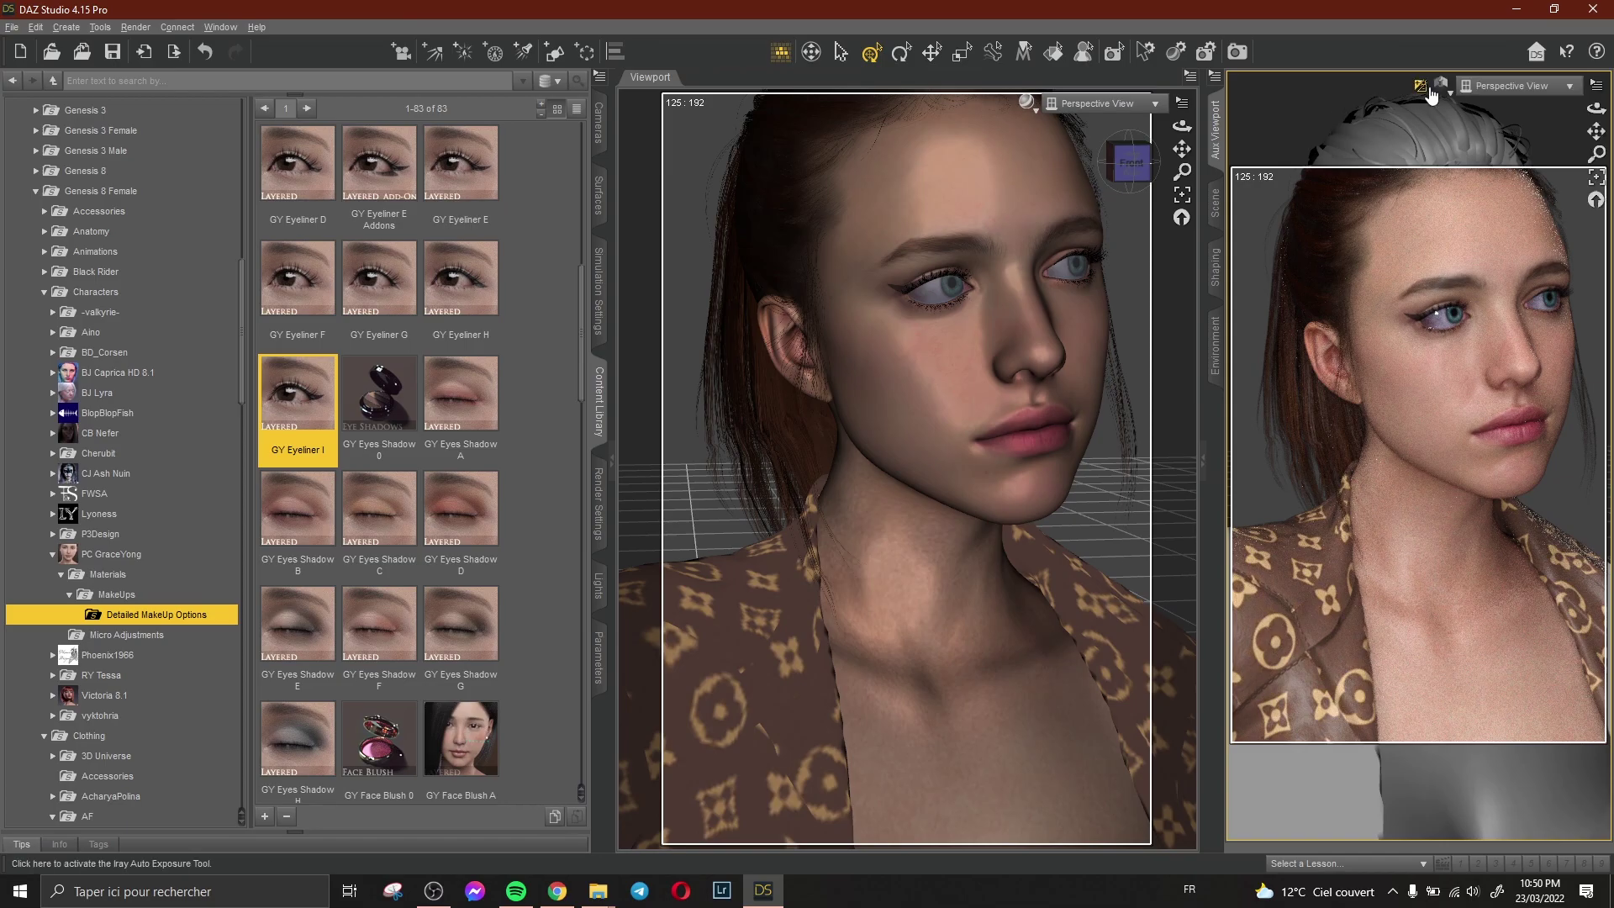
click(1473, 98)
click(1448, 210)
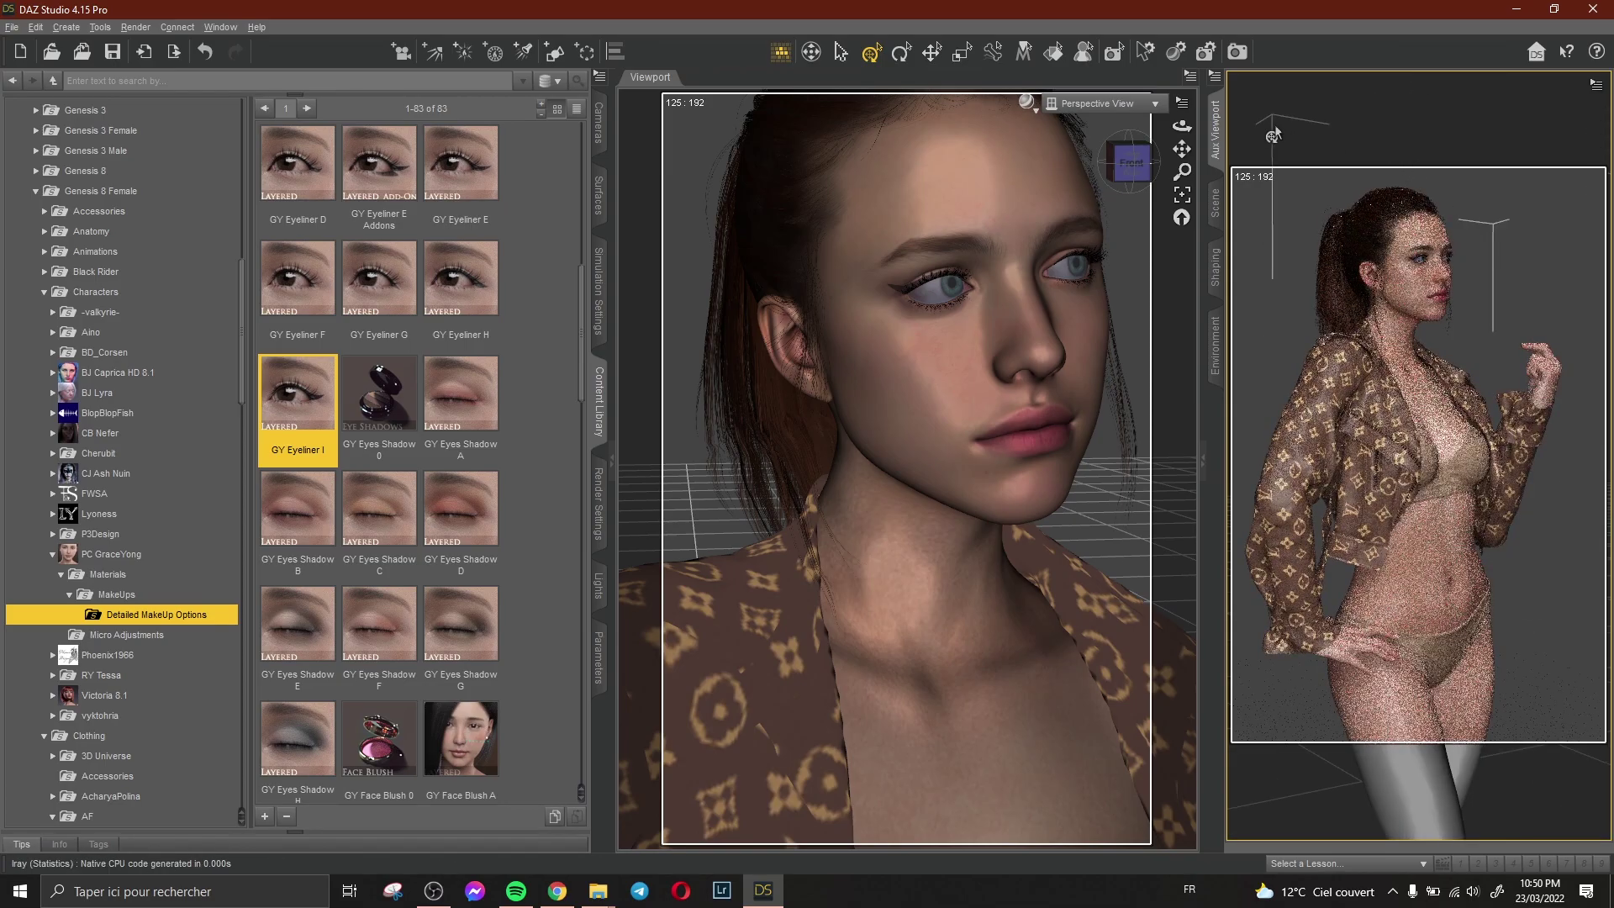
click(1216, 200)
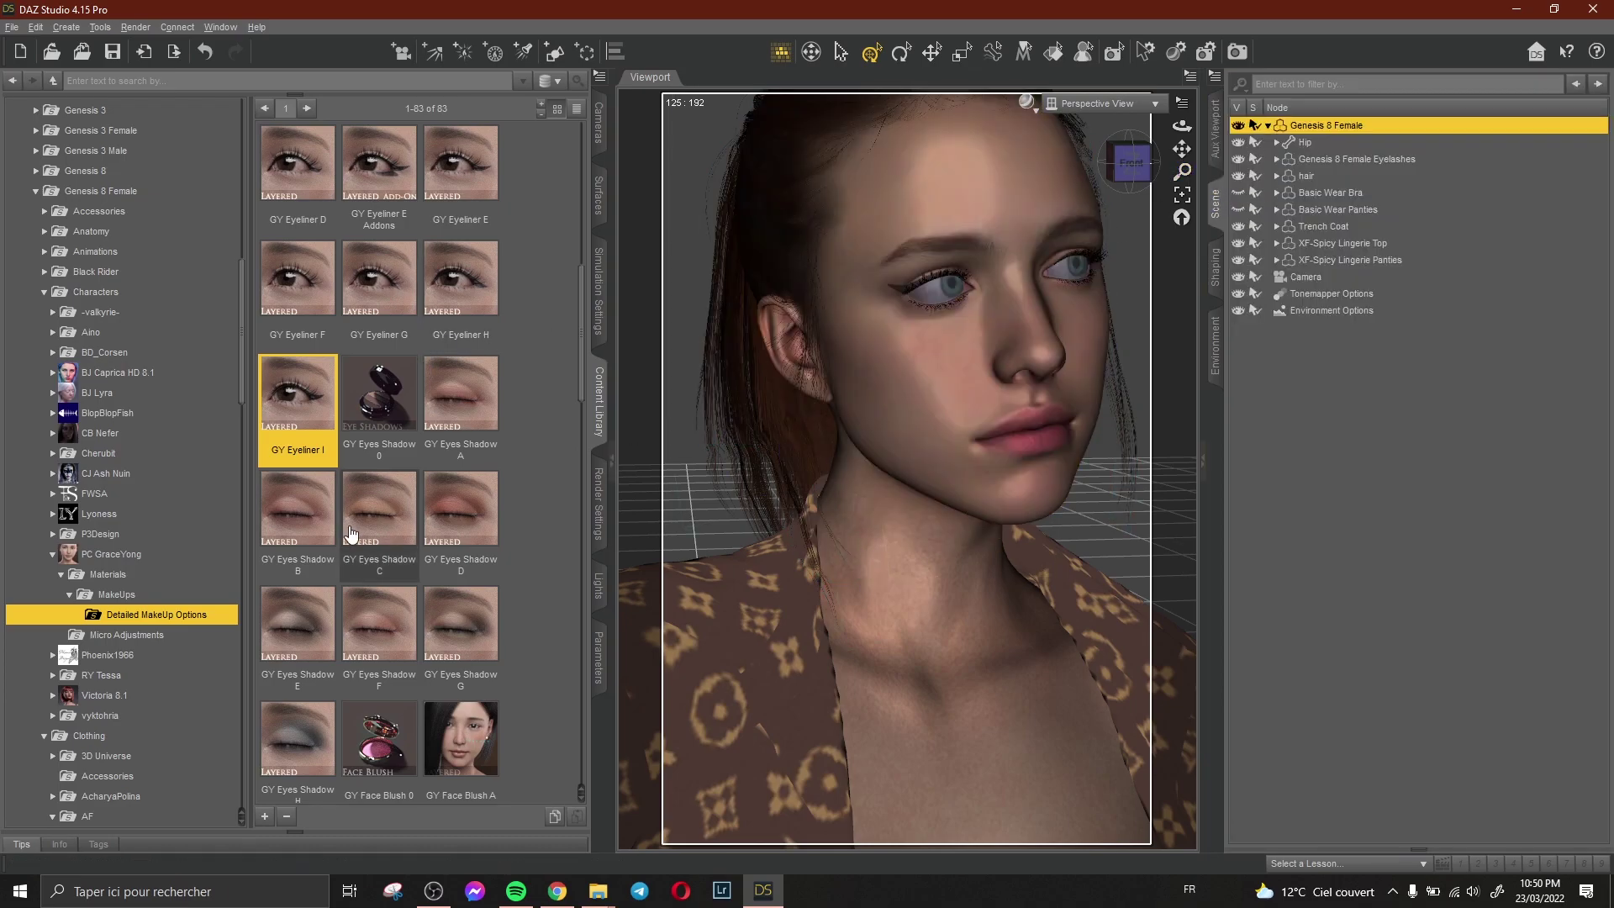
click(1142, 103)
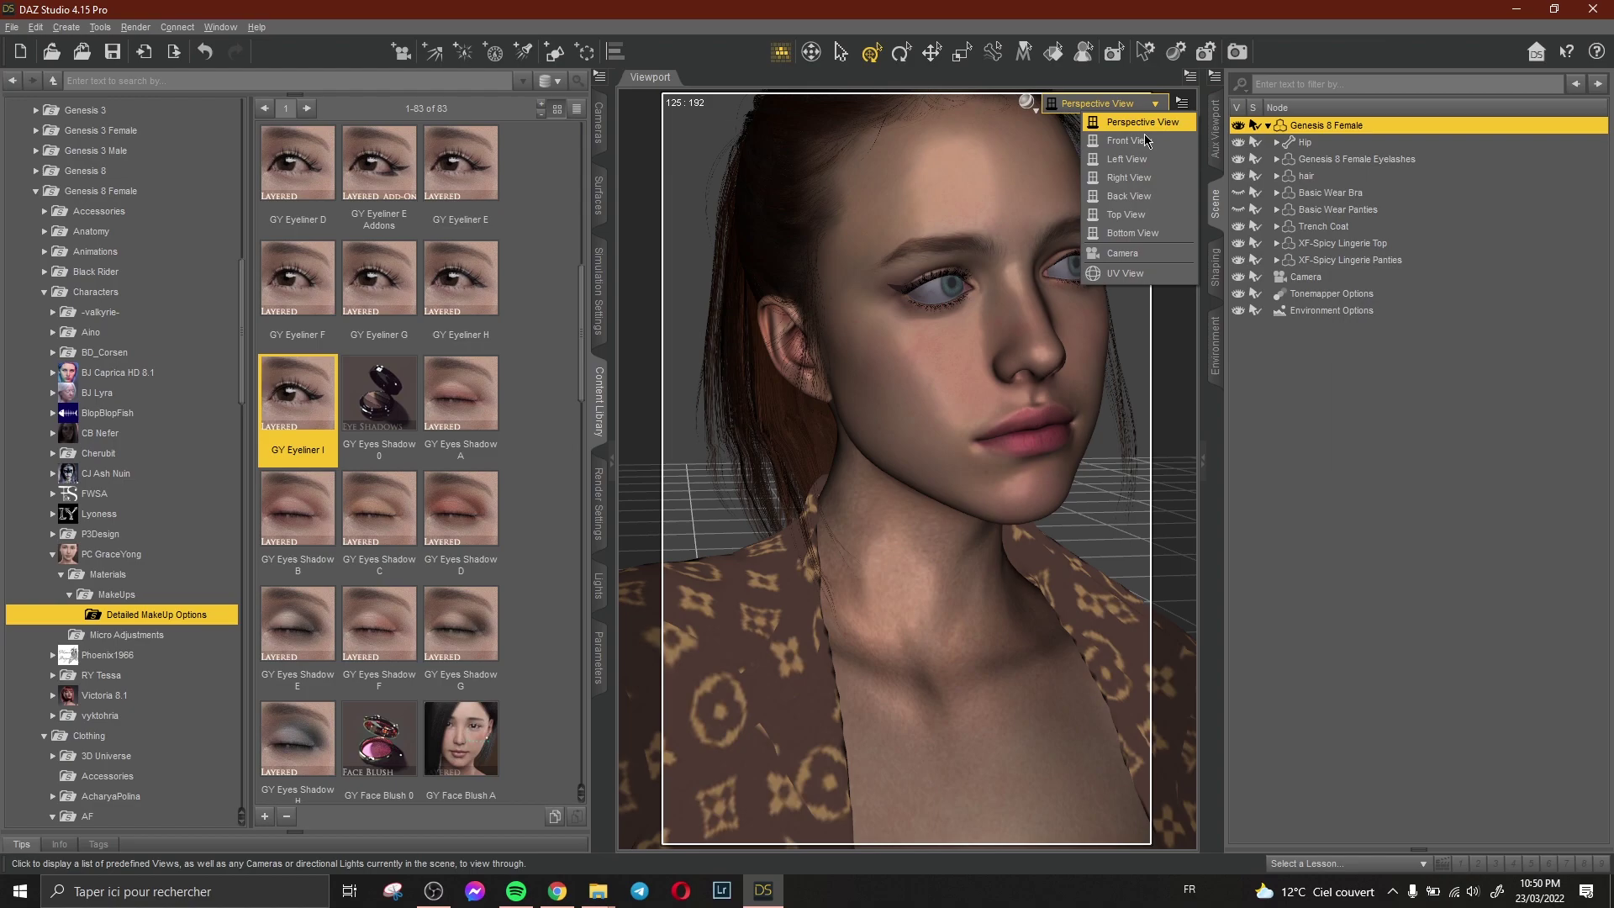
View through Camera and add VP Bellybutton Barbell from VP Piercings Genesis 8.1 Female.
click(1123, 252)
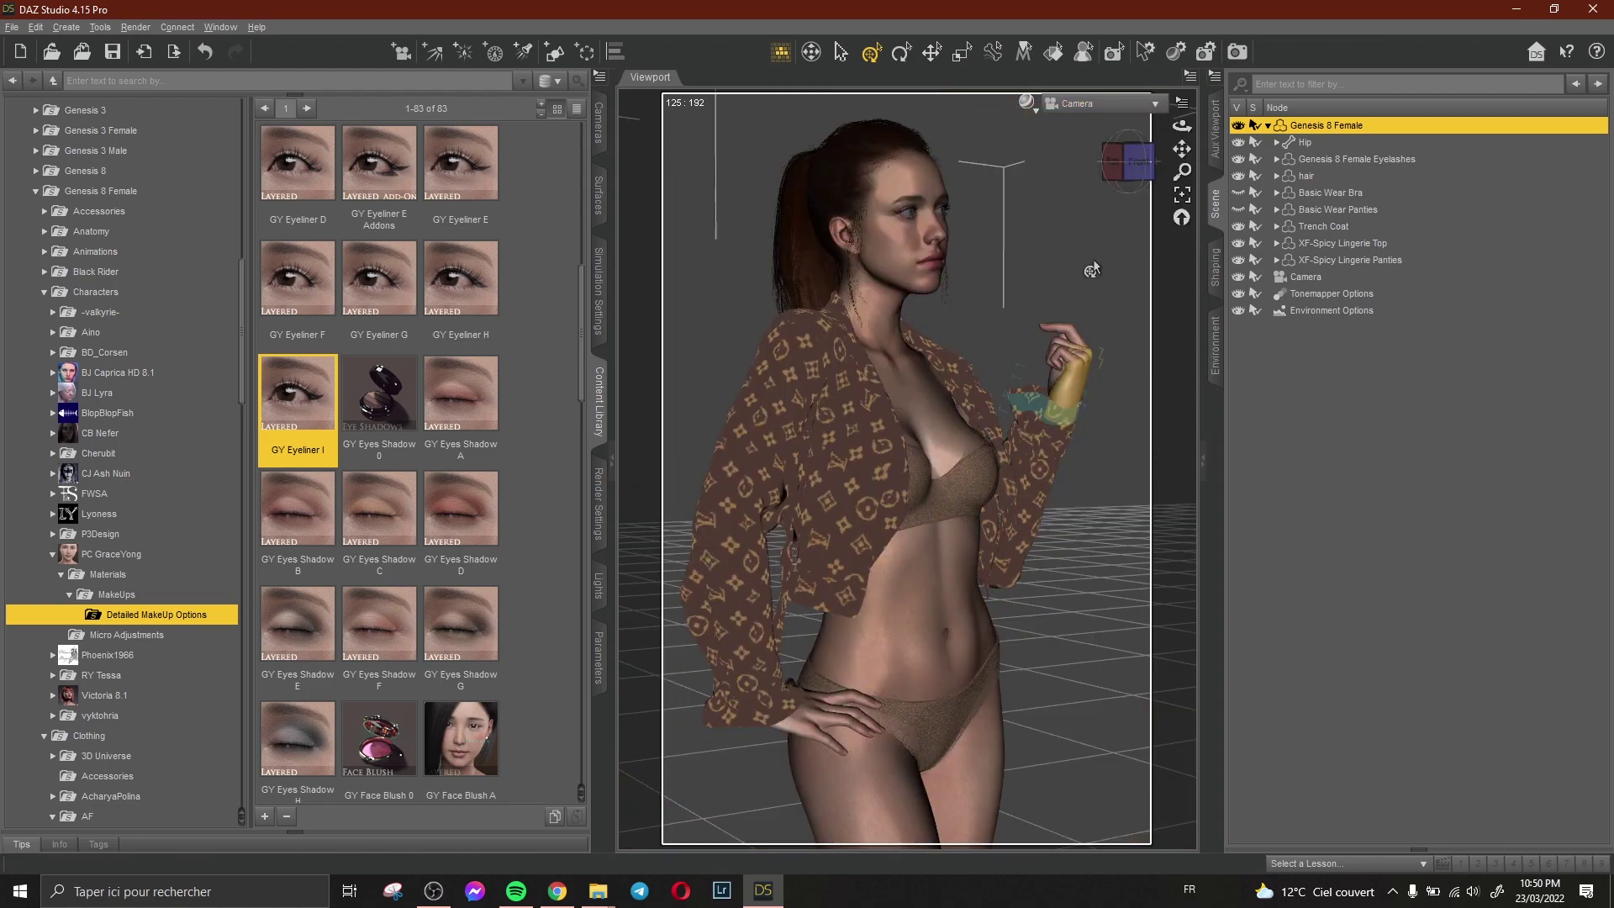
scroll(169, 546, down, 10)
scroll(177, 565, down, 10)
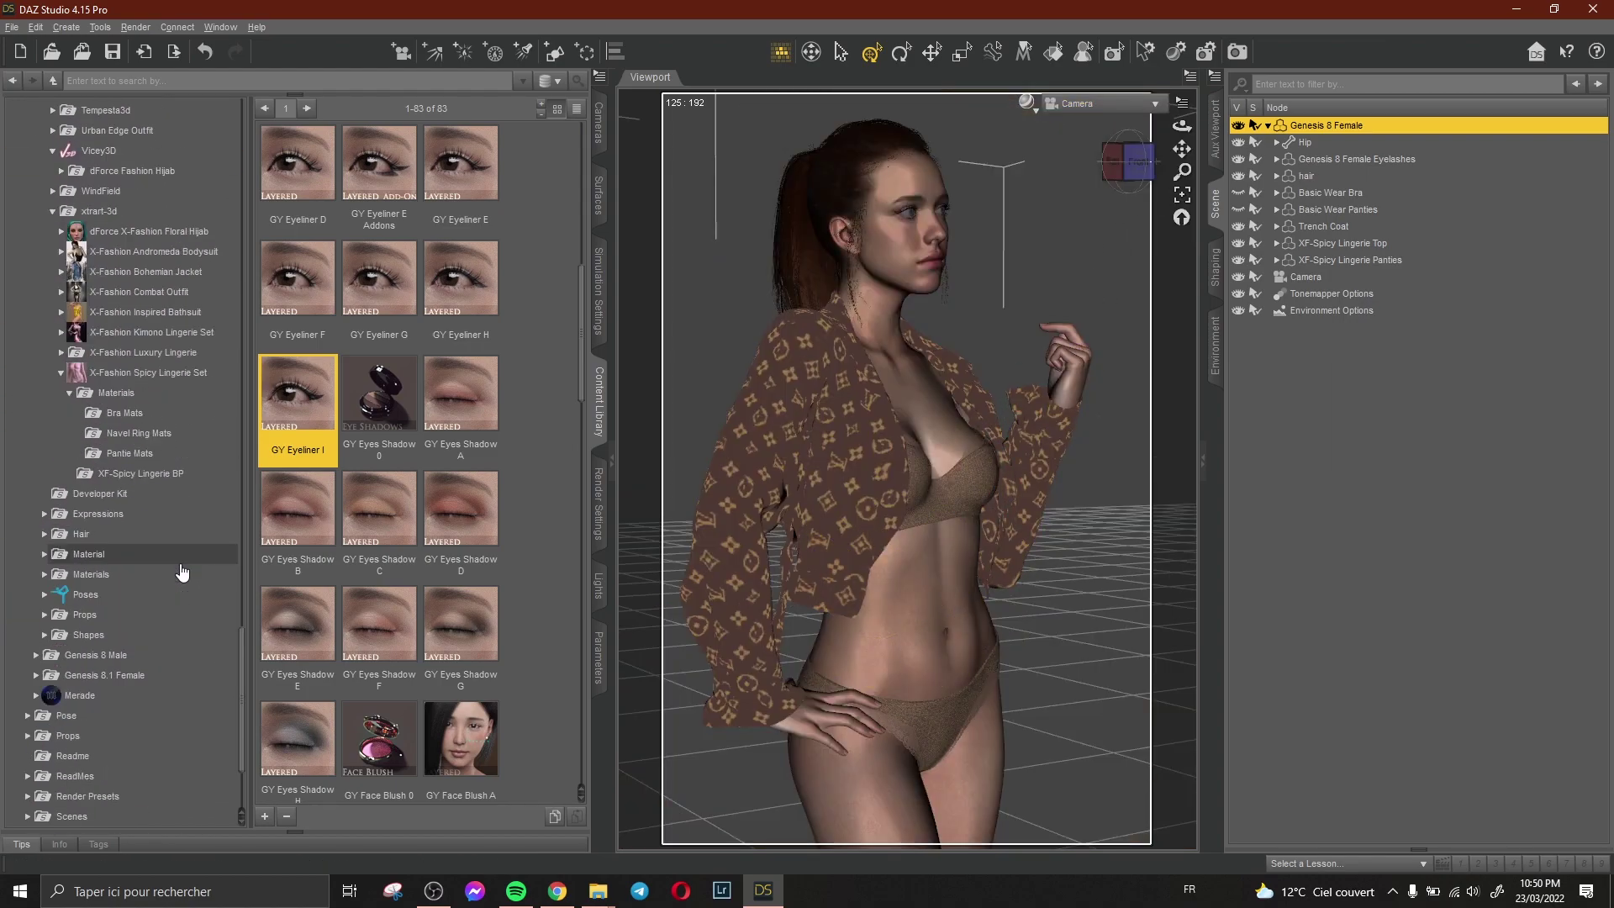
click(157, 517)
double_click(157, 516)
double_click(154, 535)
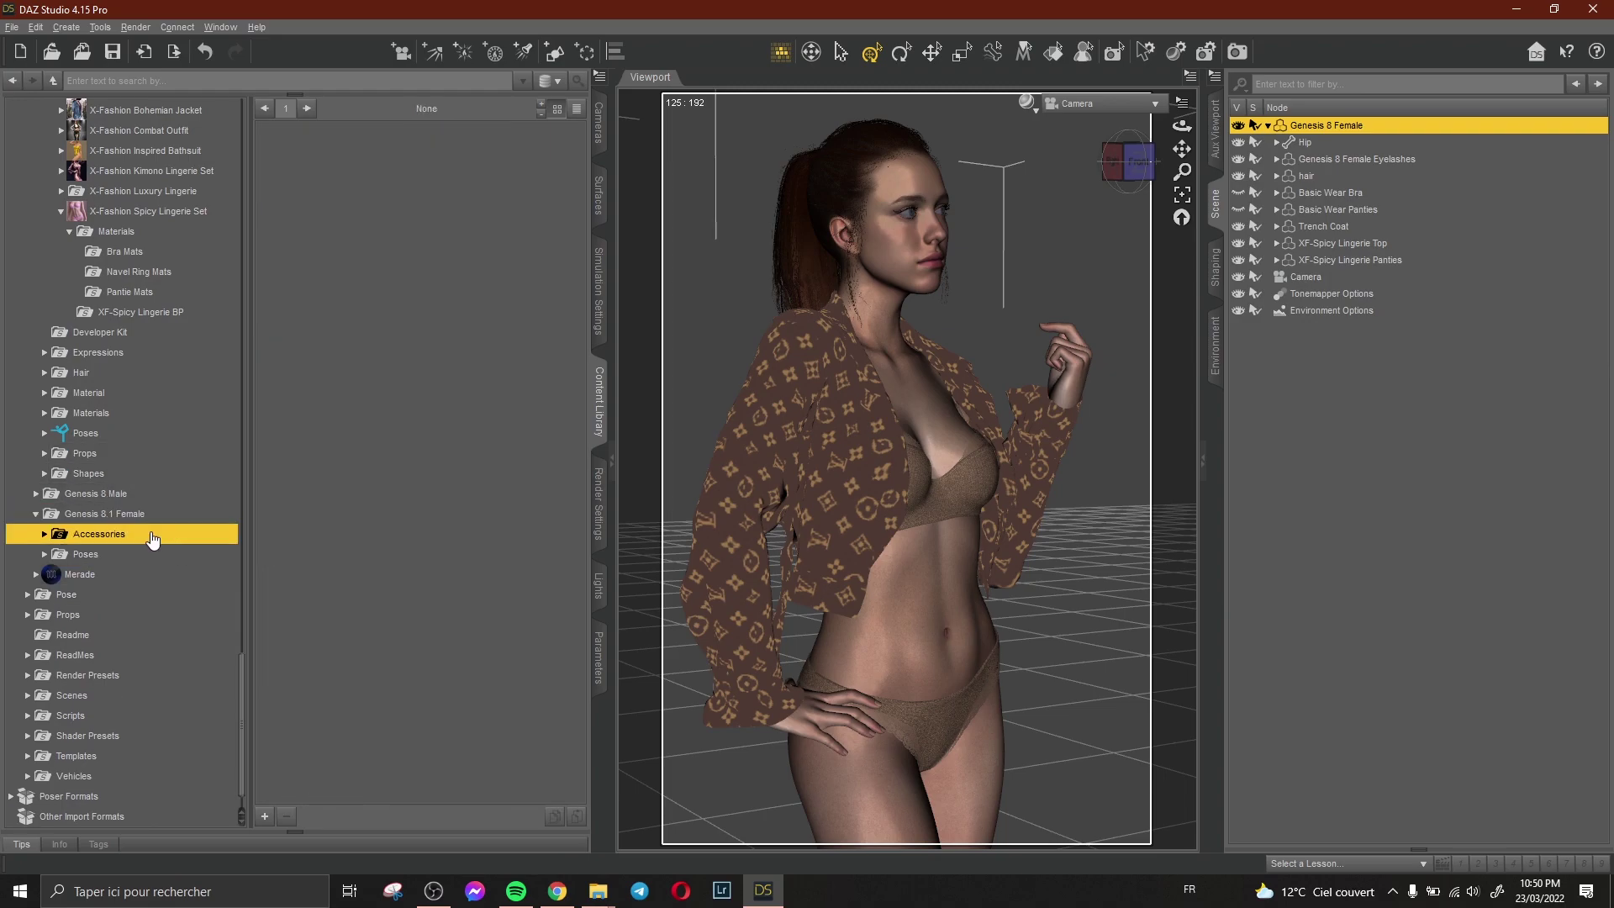
double_click(159, 555)
click(126, 575)
click(168, 615)
double_click(298, 164)
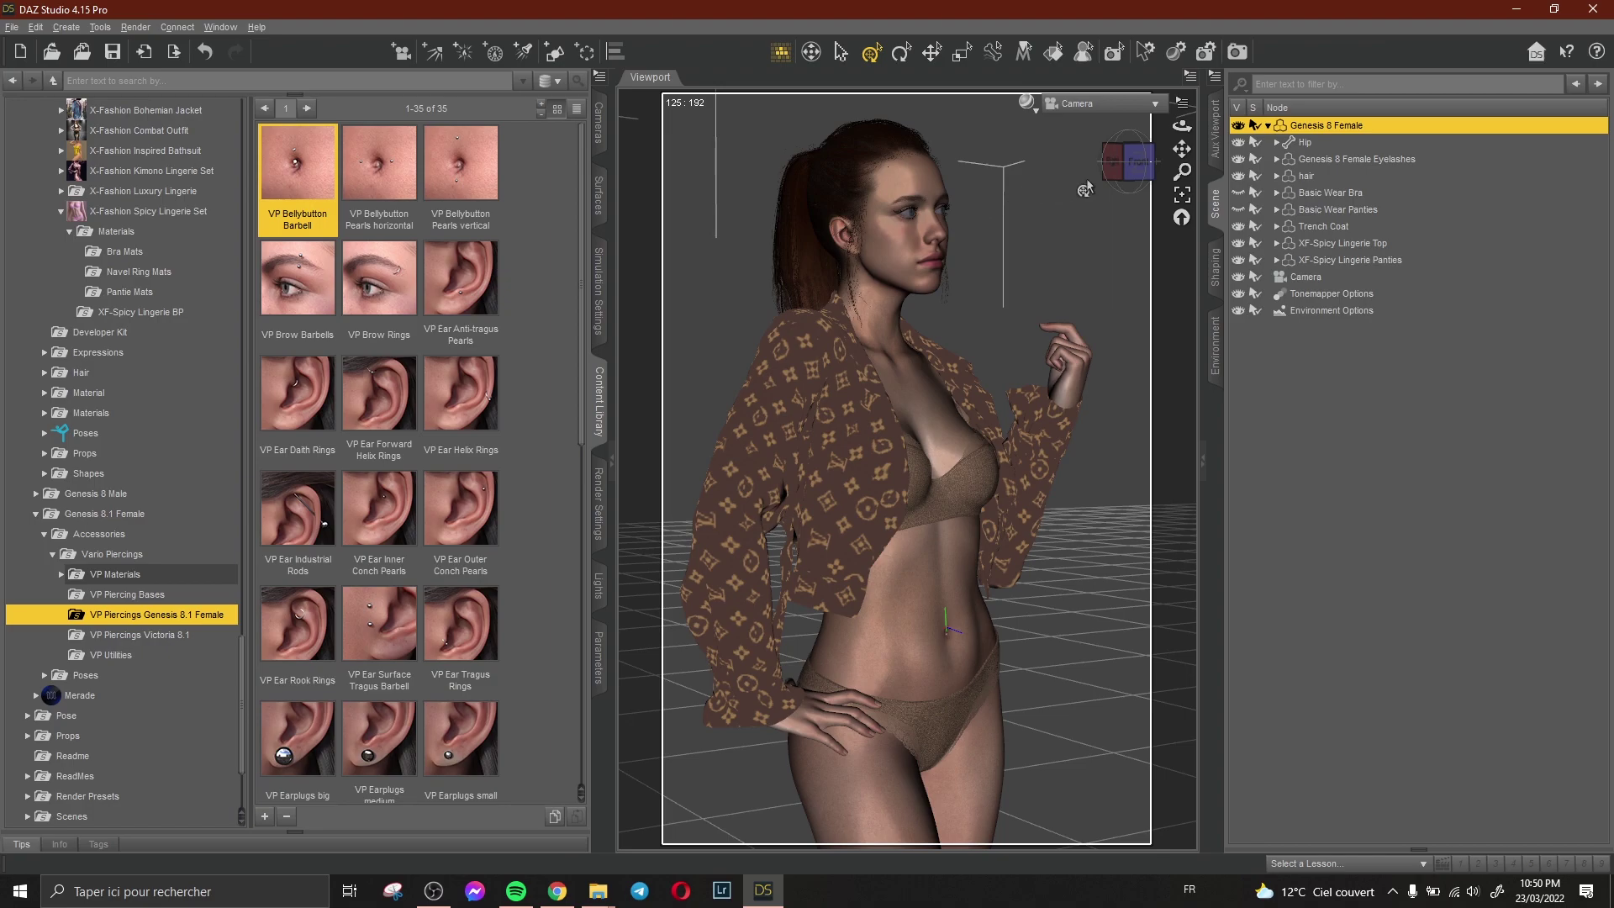
Browse the Materials content folders to locate the nail presets.
scroll(92, 457, up, 5)
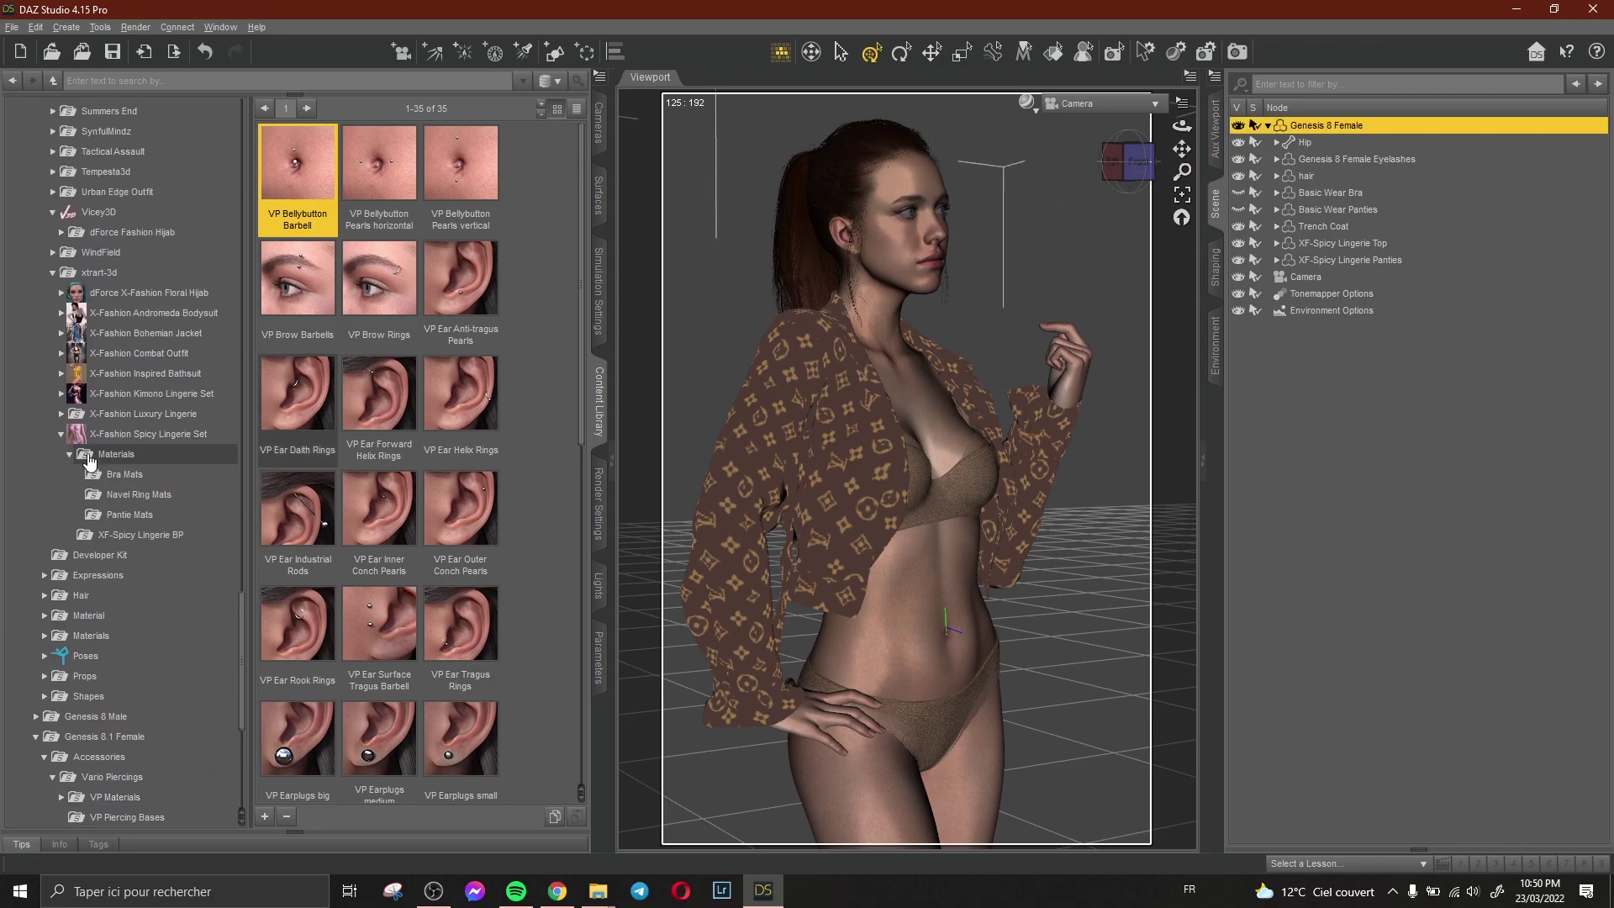
double_click(88, 720)
scroll(114, 607, down, 5)
scroll(114, 607, down, 2)
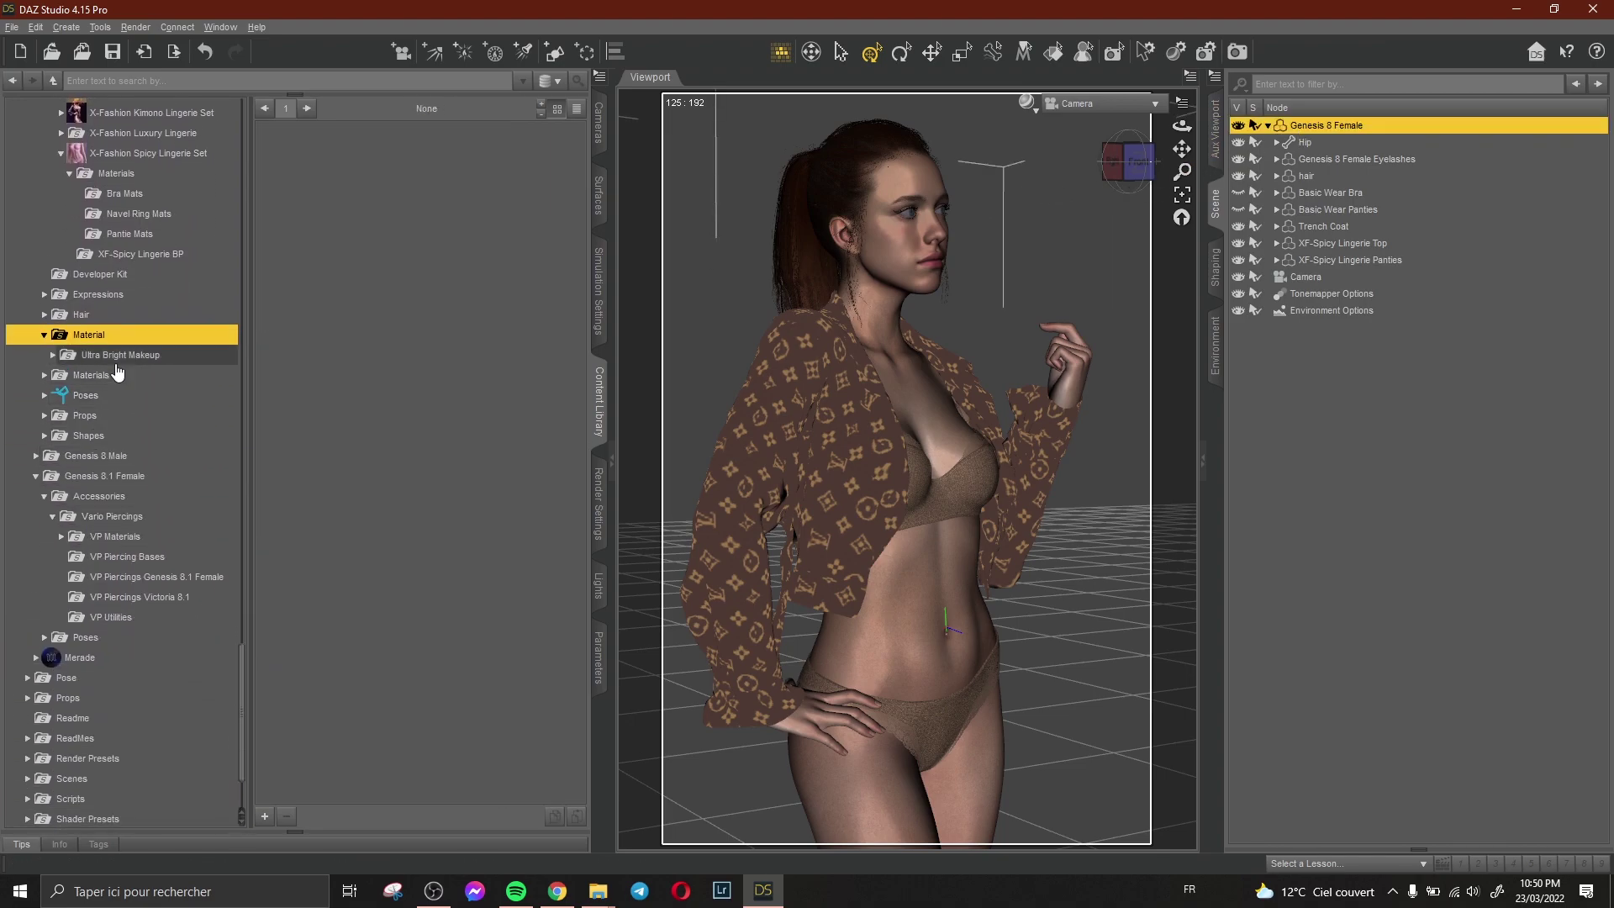
click(118, 355)
double_click(92, 375)
click(107, 497)
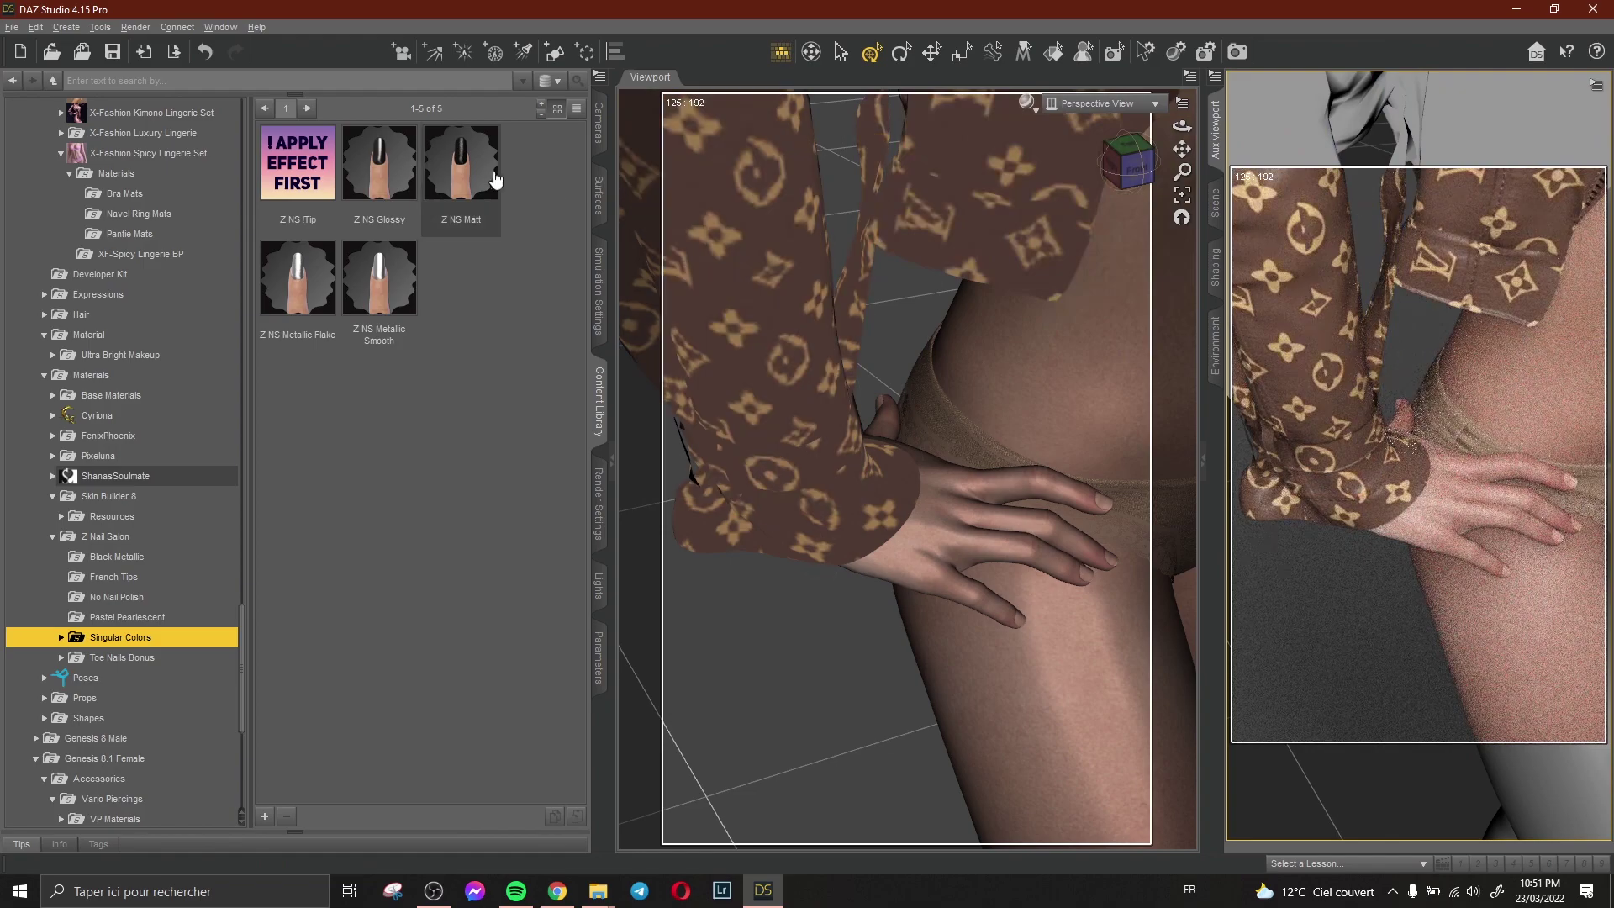
Apply Z NS Glossy polish and Z NS Bright Red colour to the nails, undoing a Burgundy try.
double_click(371, 185)
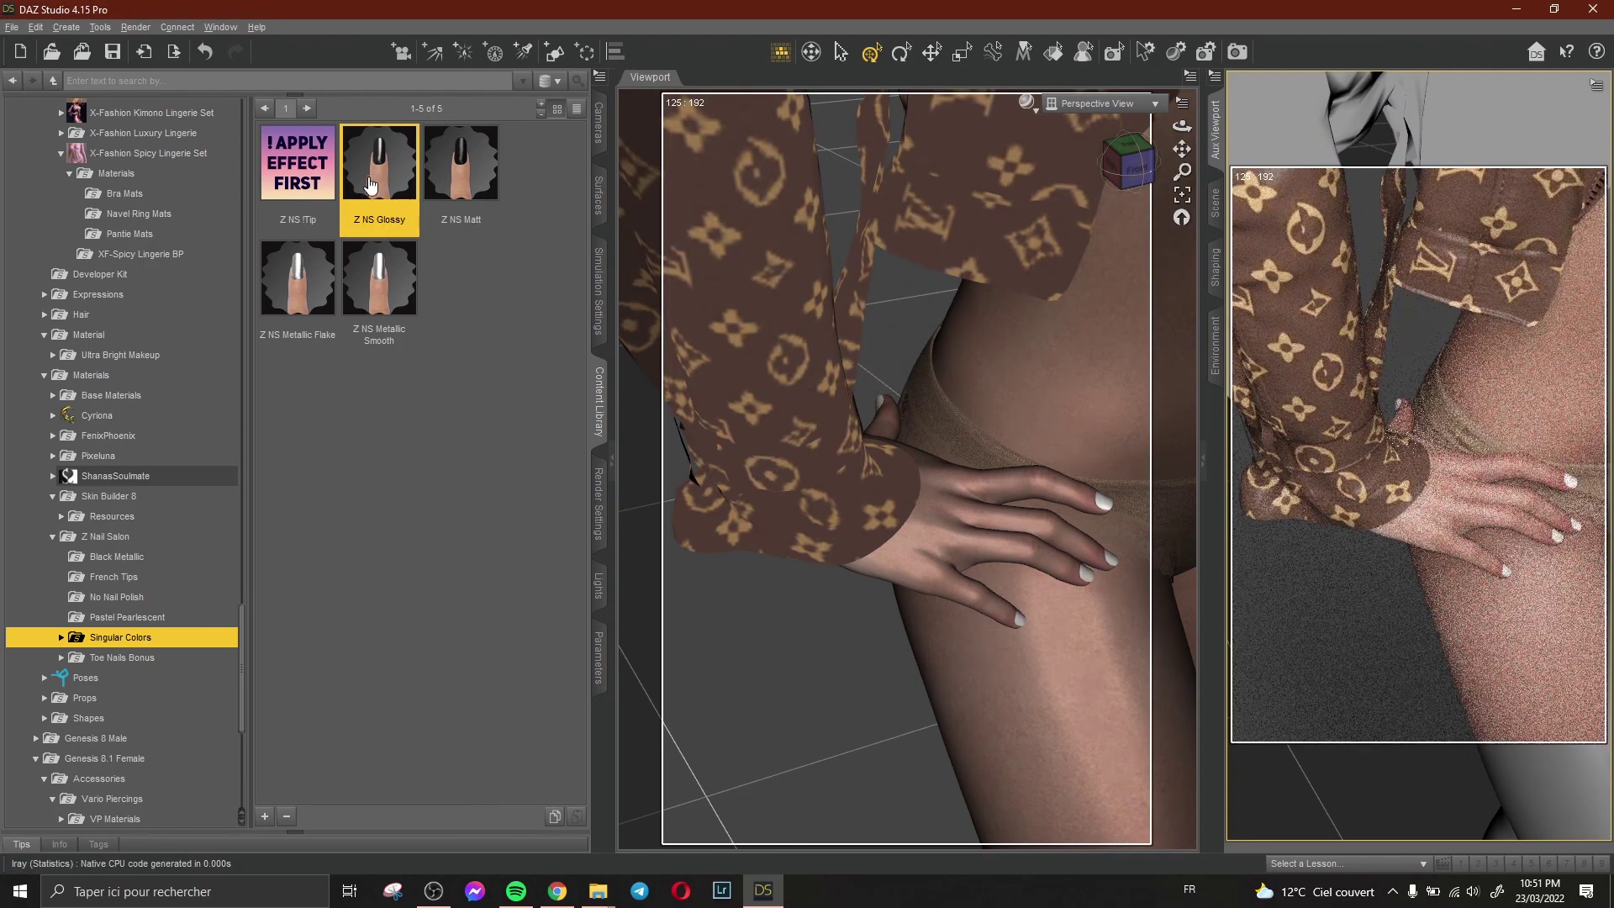
click(61, 637)
click(111, 658)
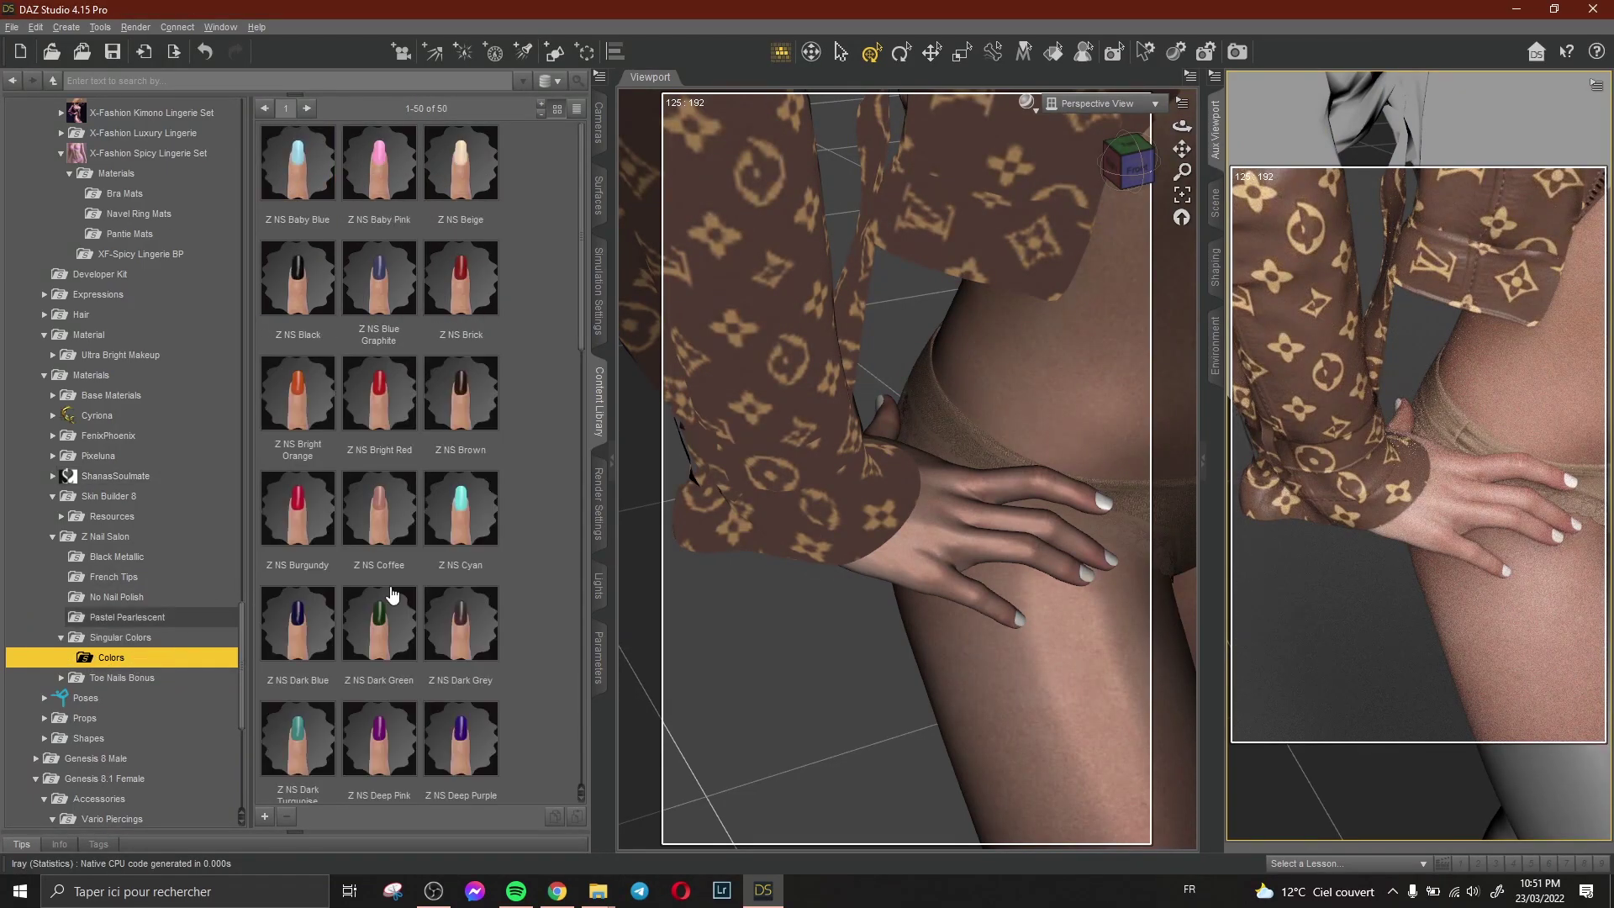
double_click(379, 393)
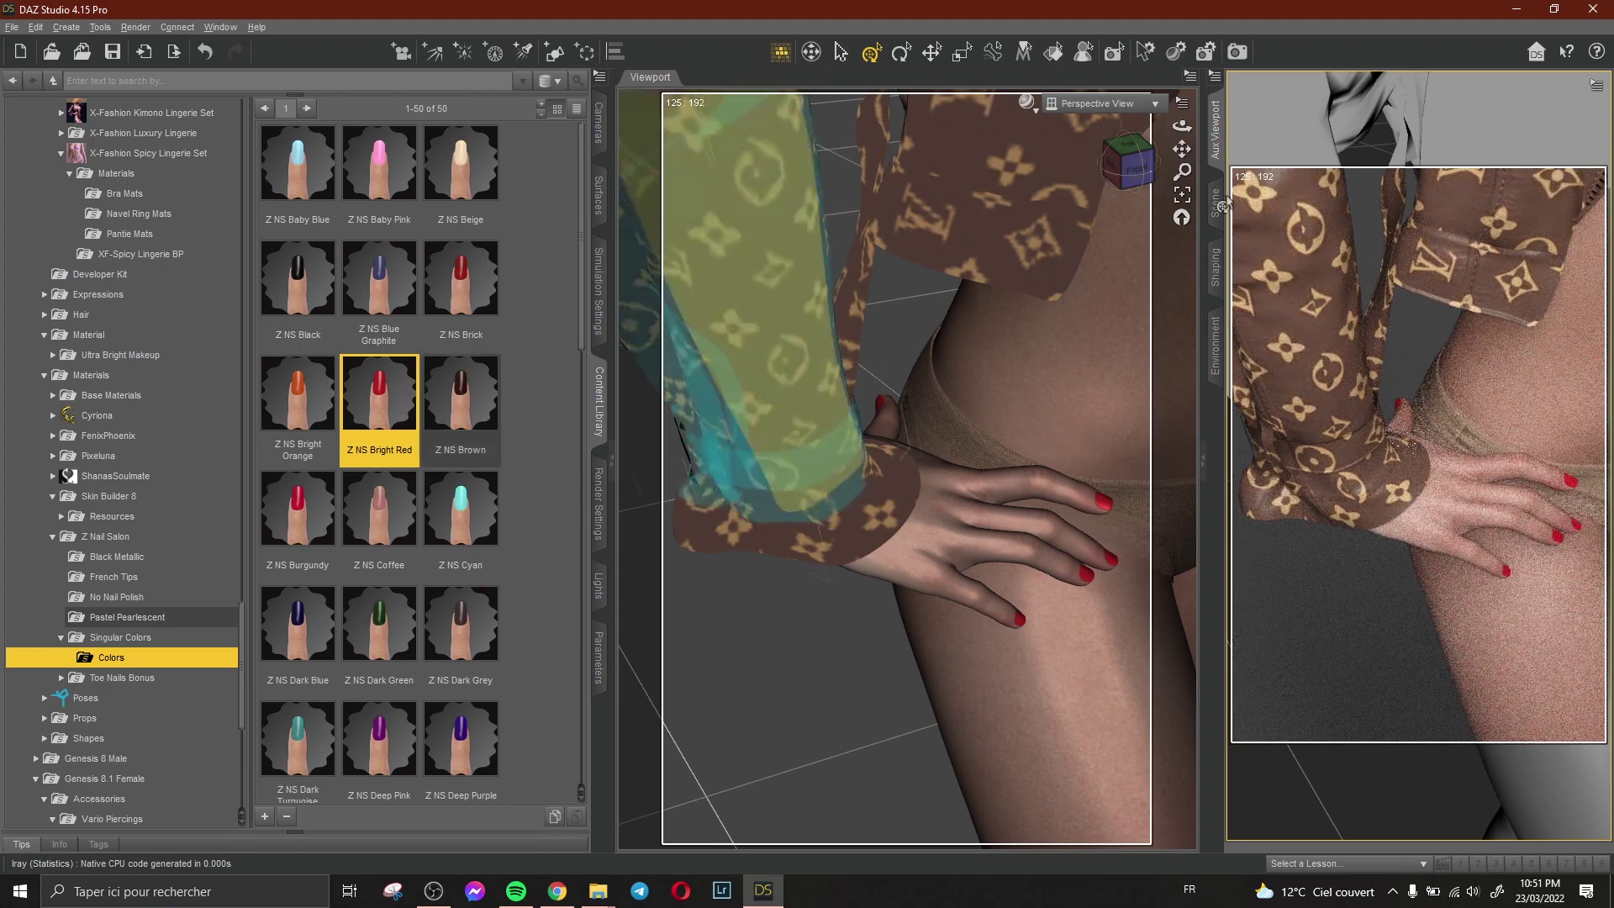
click(1530, 84)
click(1522, 206)
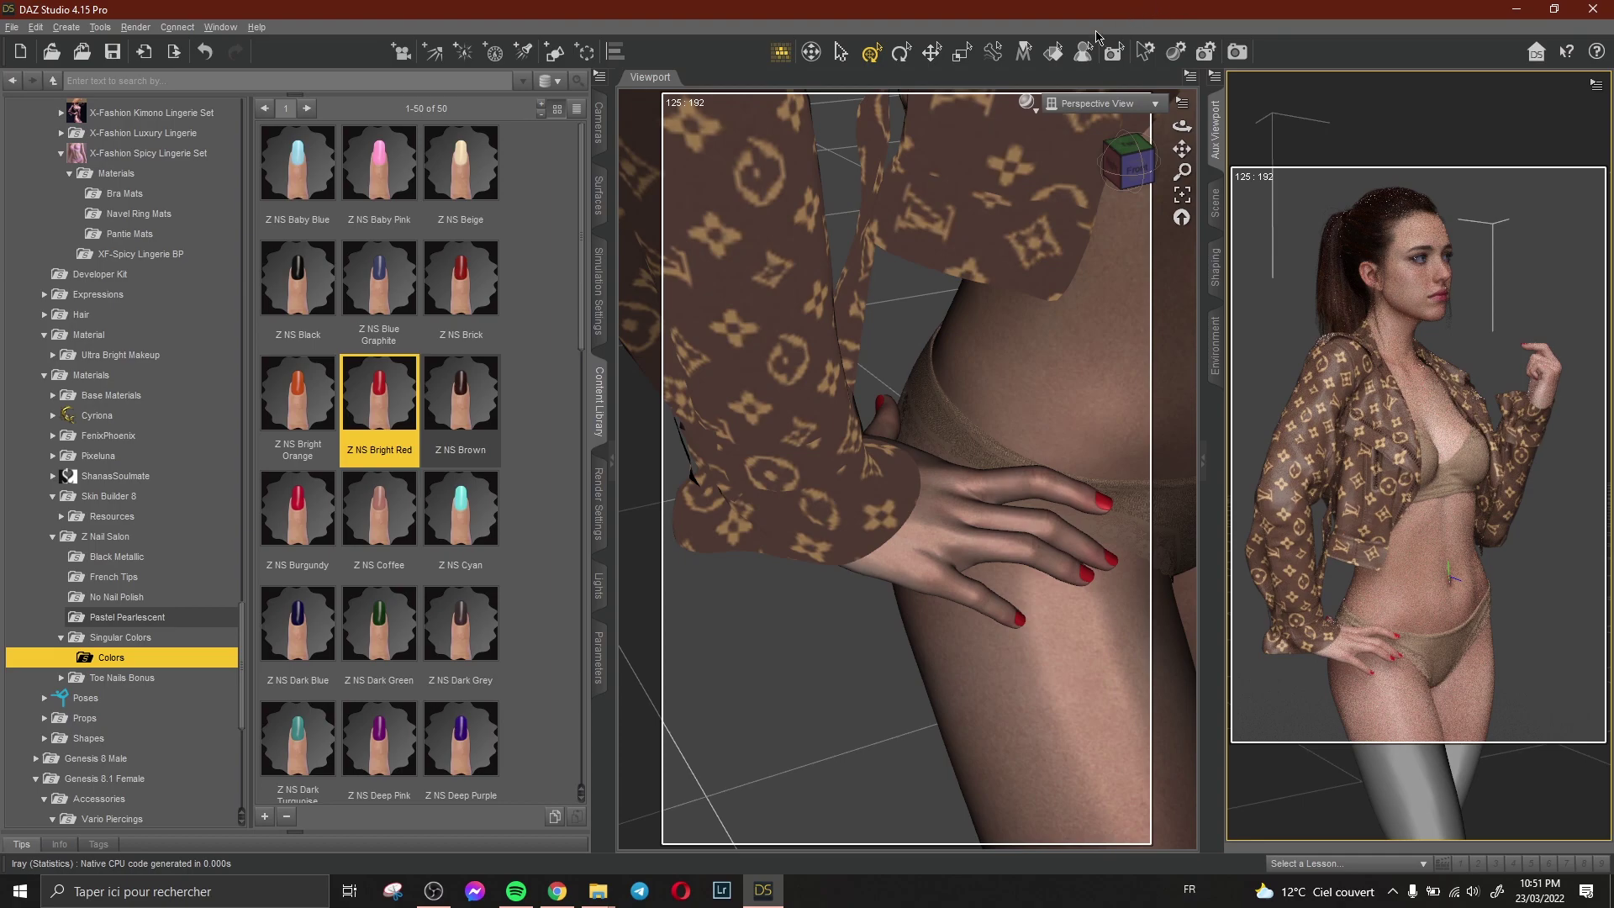
double_click(330, 504)
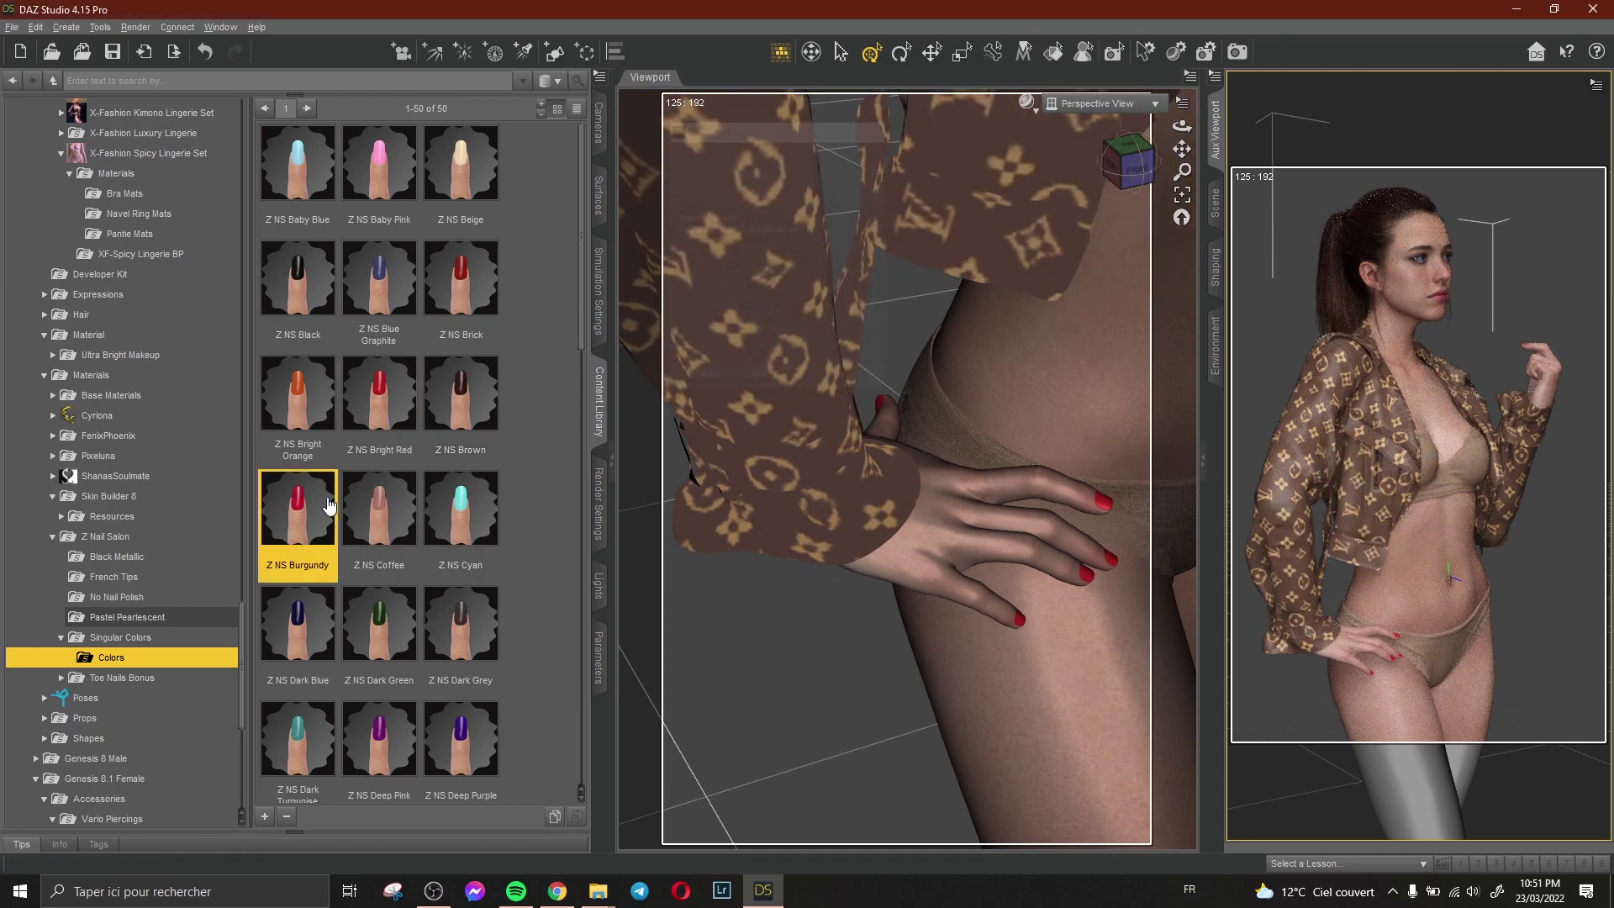
click(204, 53)
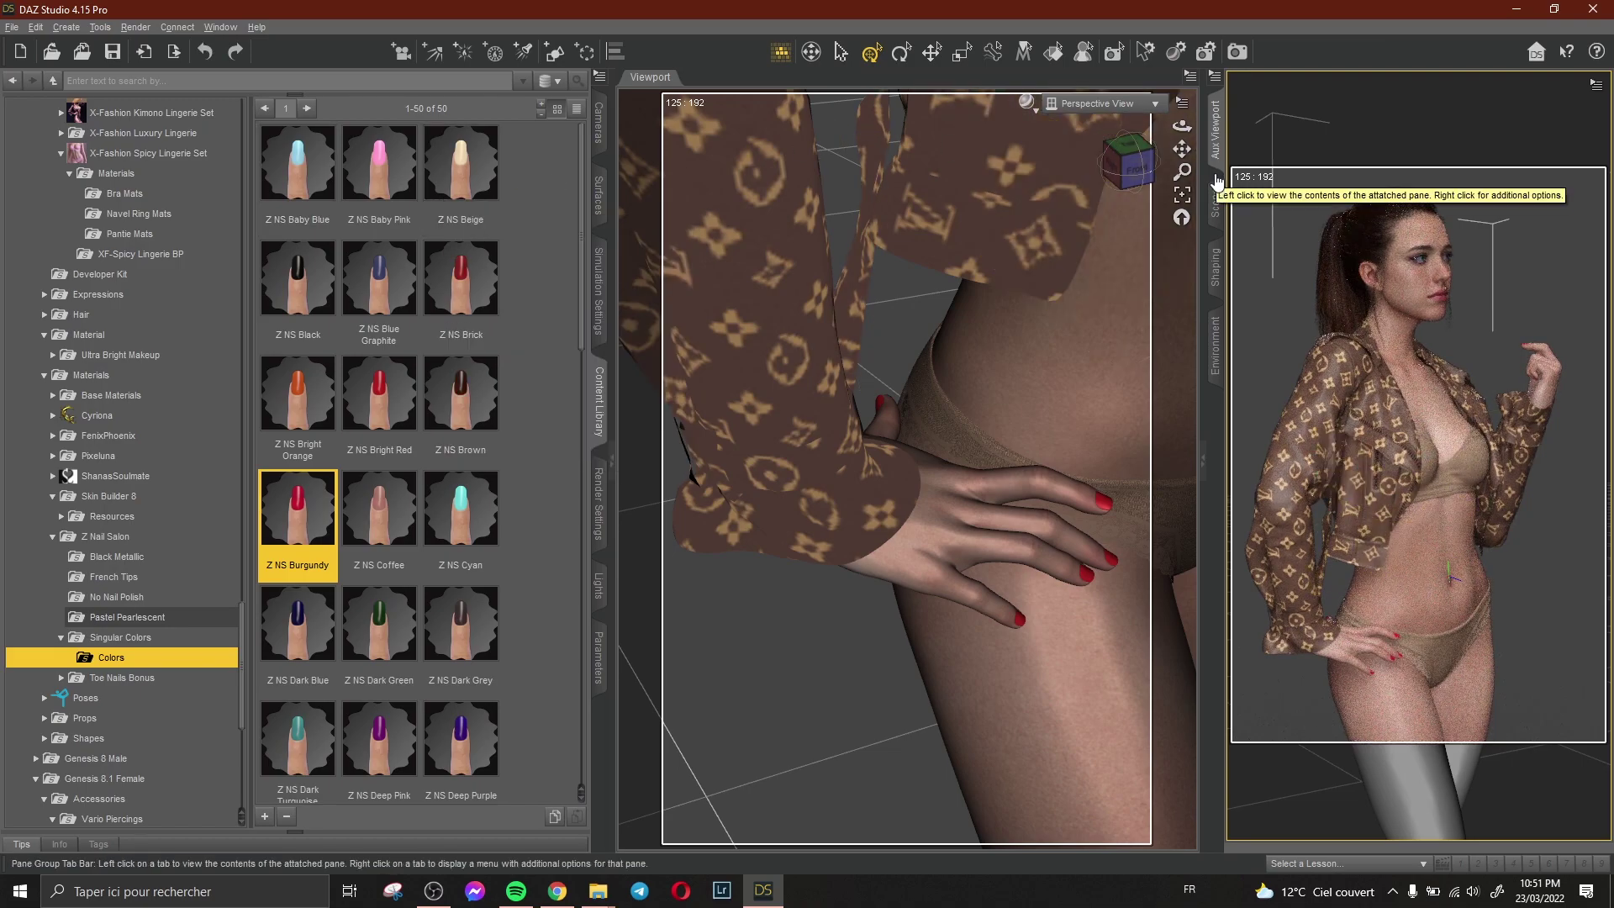
Reshape the nails with Z NS Almond from Shapes > Z Nail Salon and check the render.
click(1216, 181)
scroll(149, 536, down, 3)
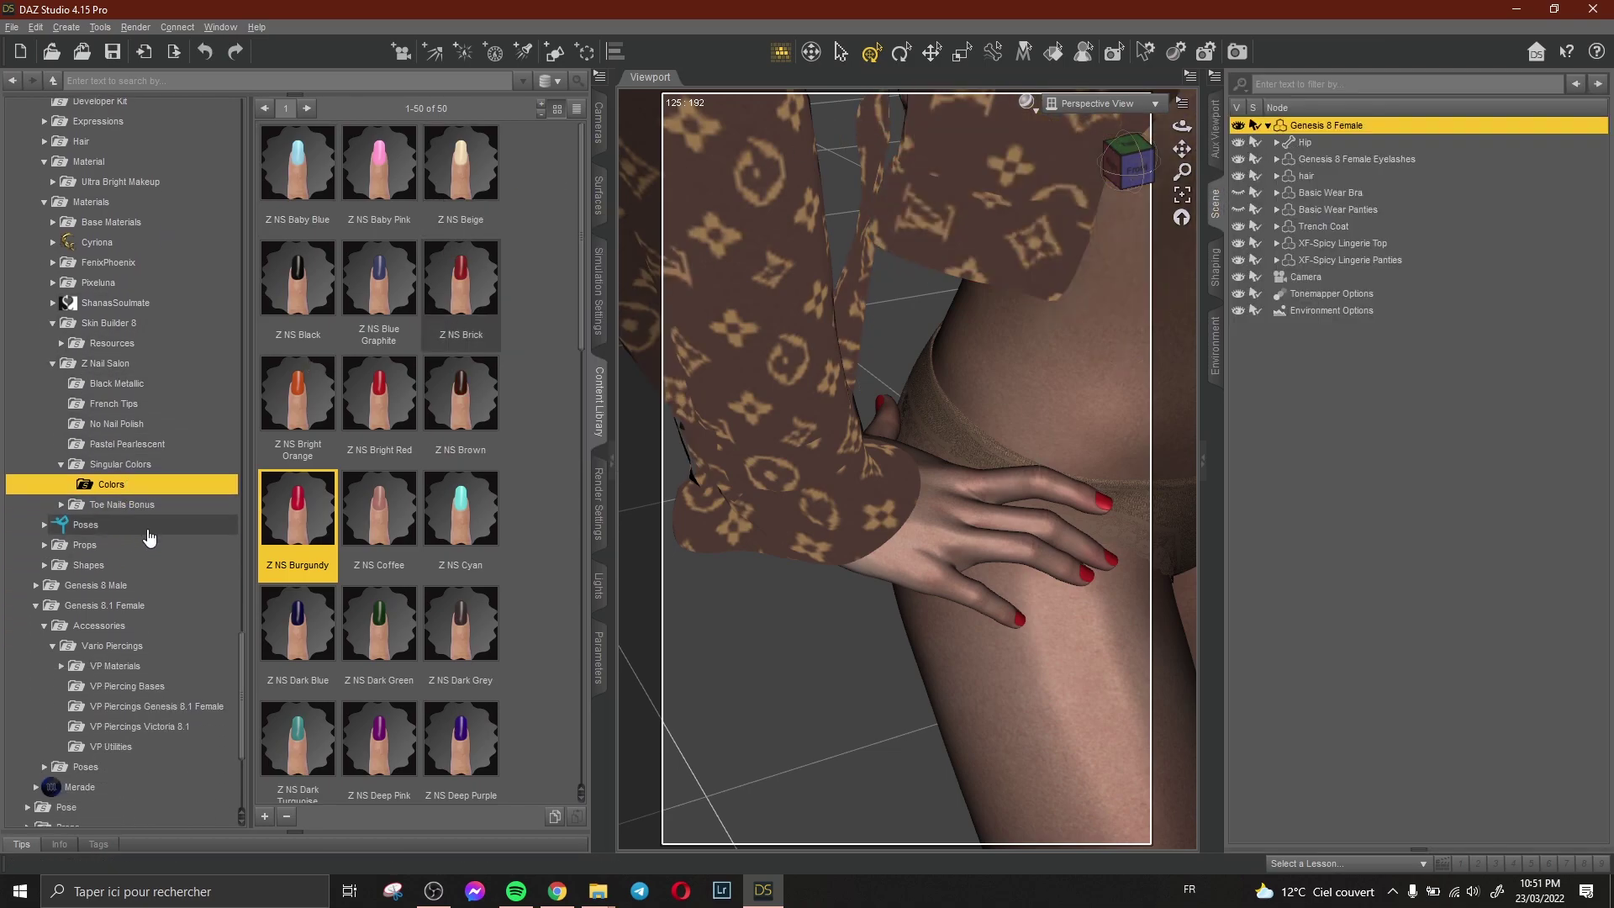
click(116, 566)
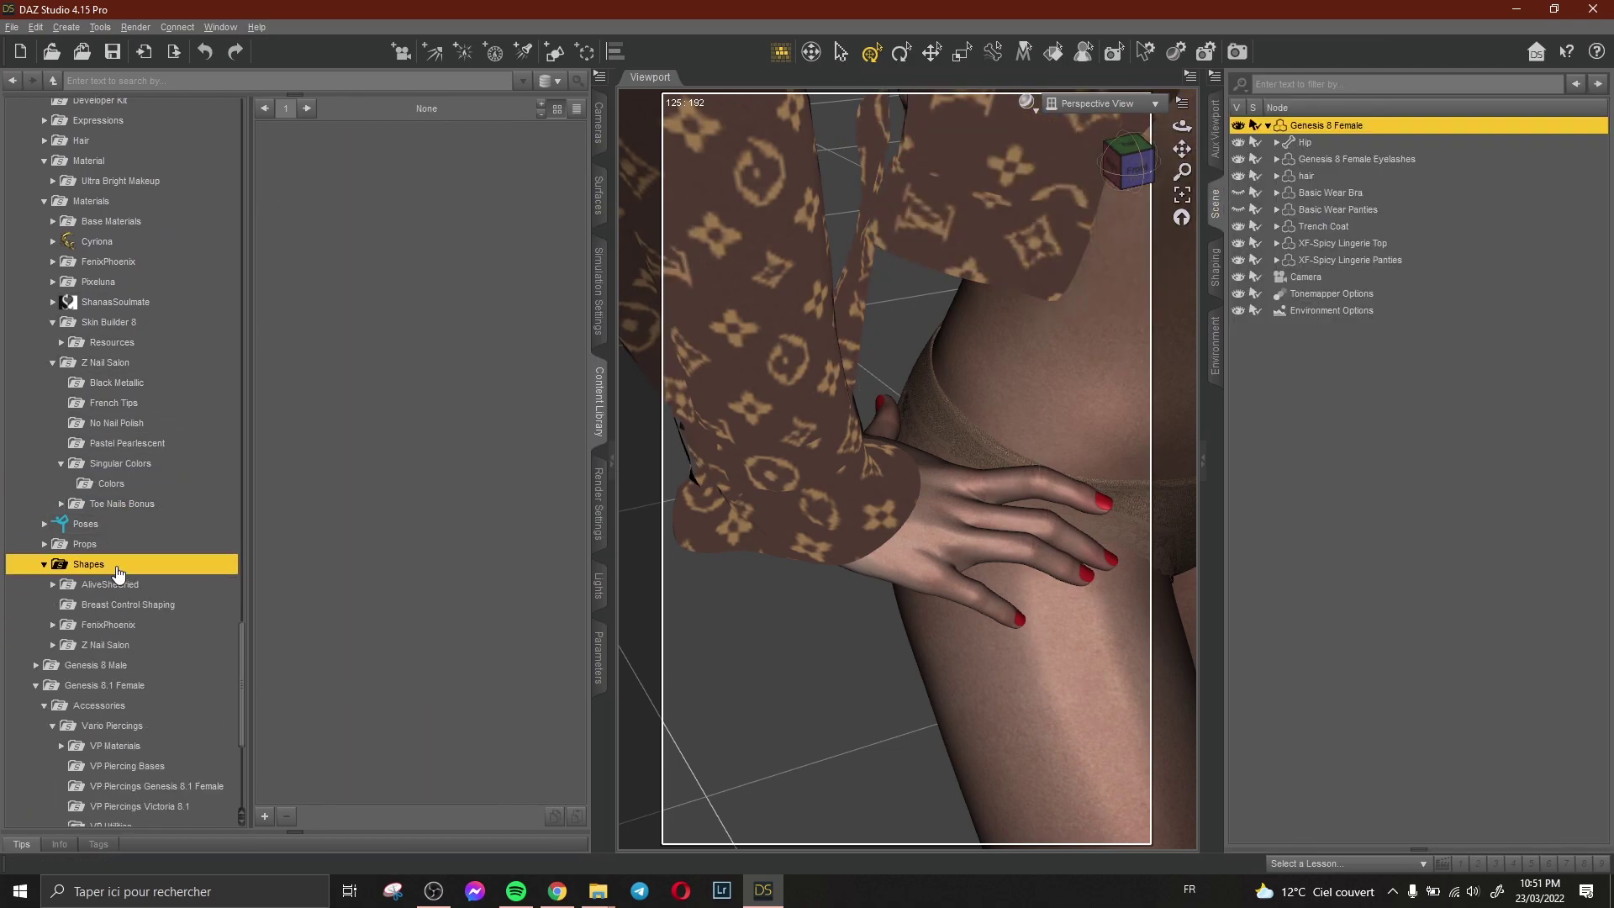
scroll(118, 575, down, 4)
click(107, 412)
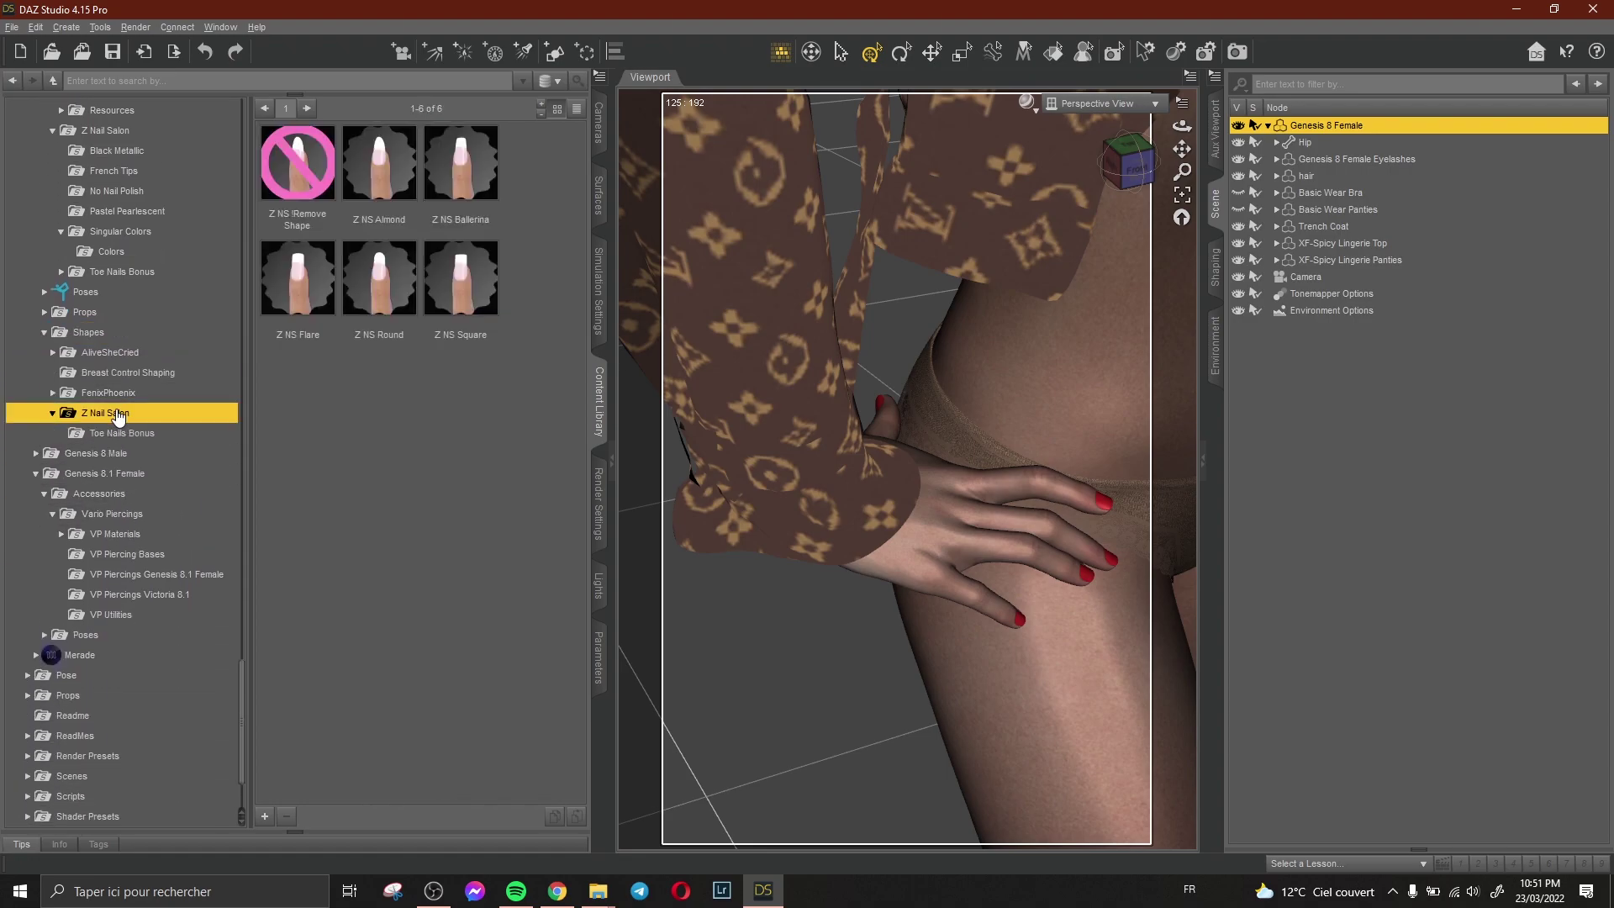
double_click(379, 164)
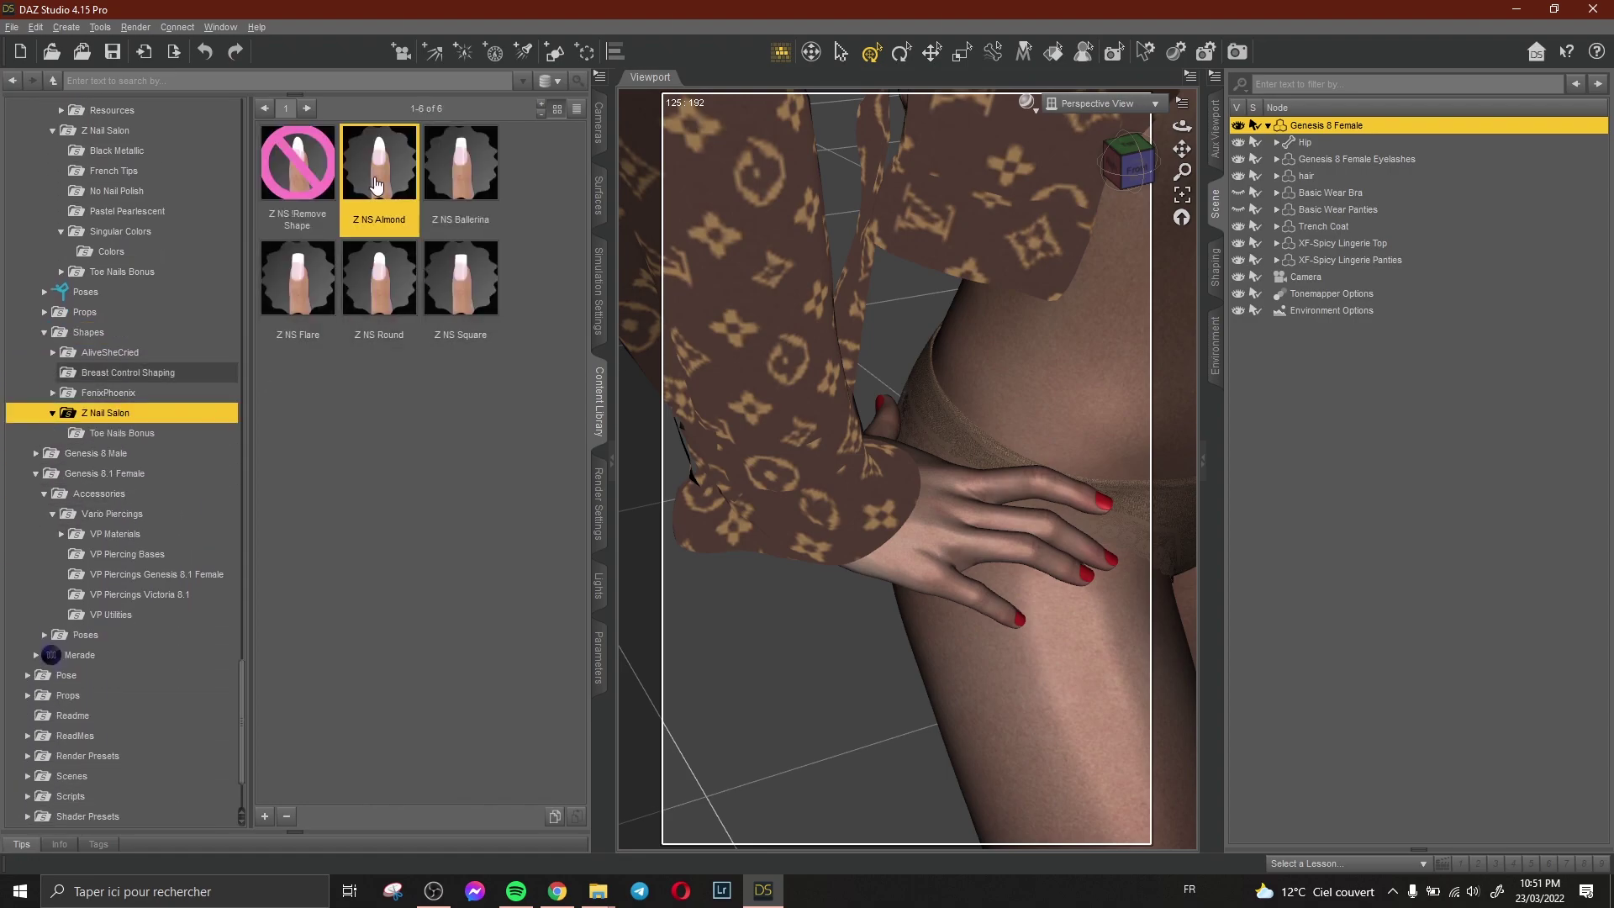
click(1215, 139)
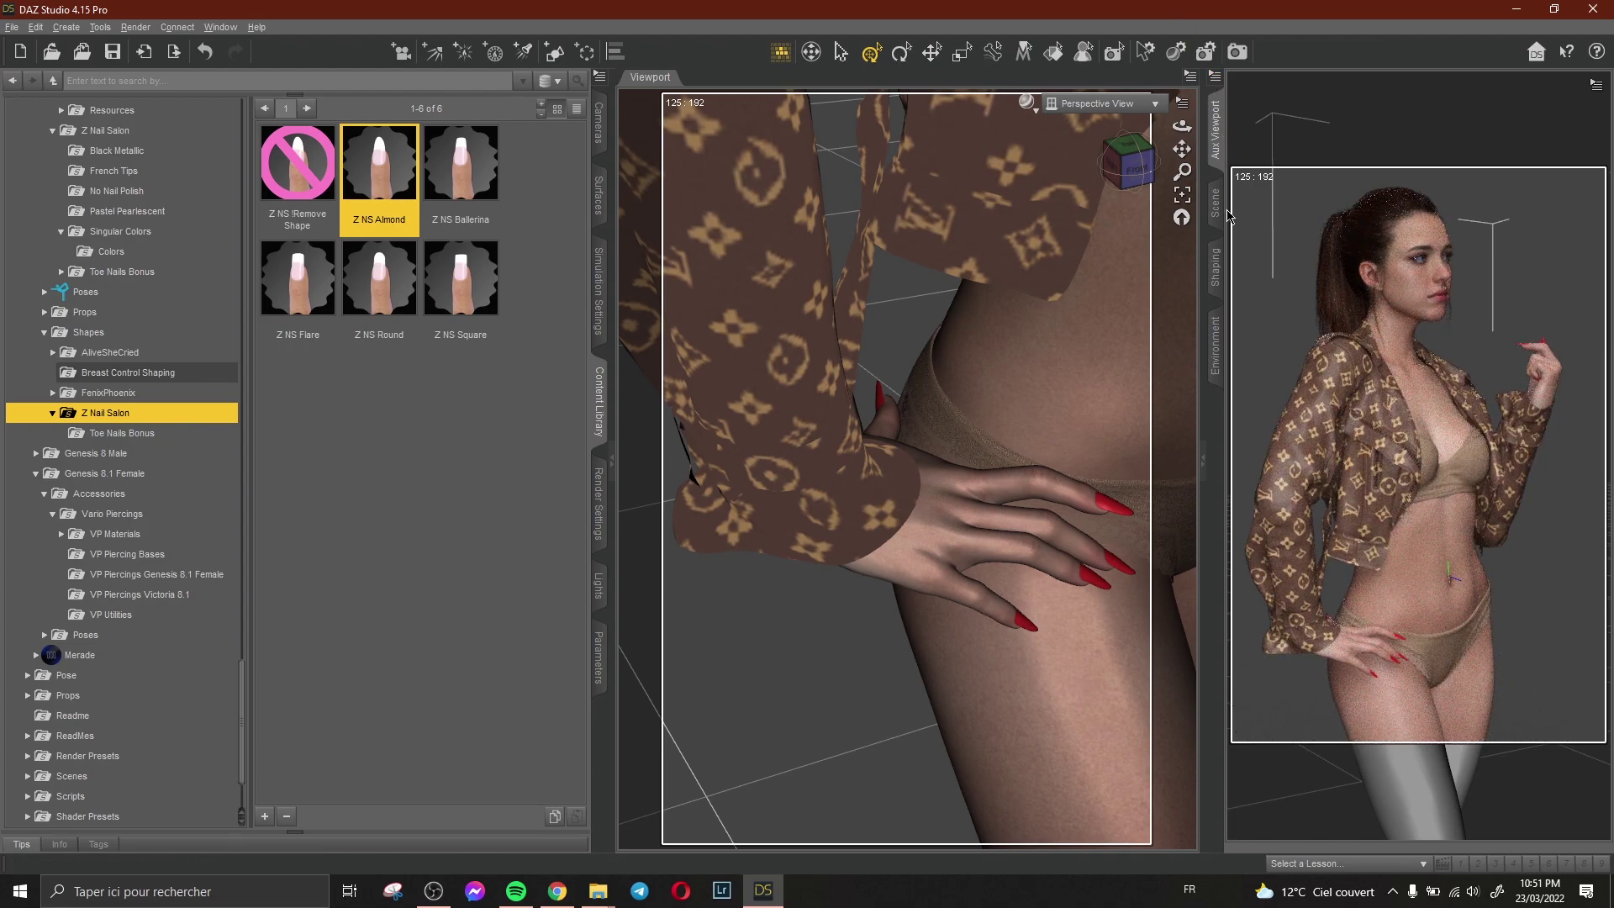
click(1216, 204)
click(387, 422)
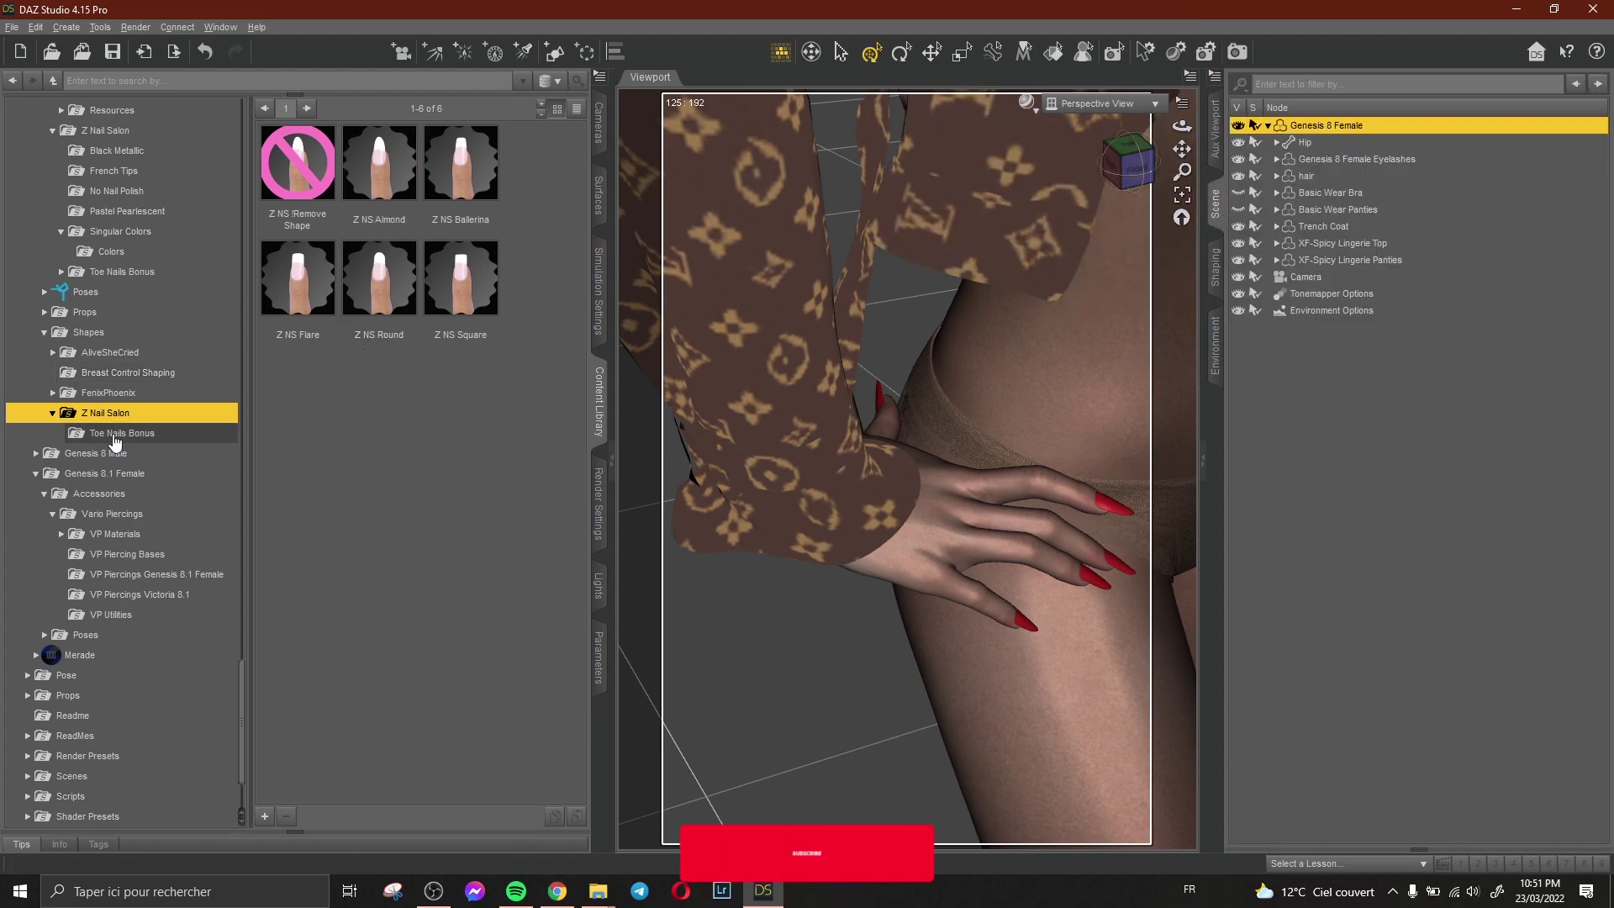
scroll(126, 404, up, 10)
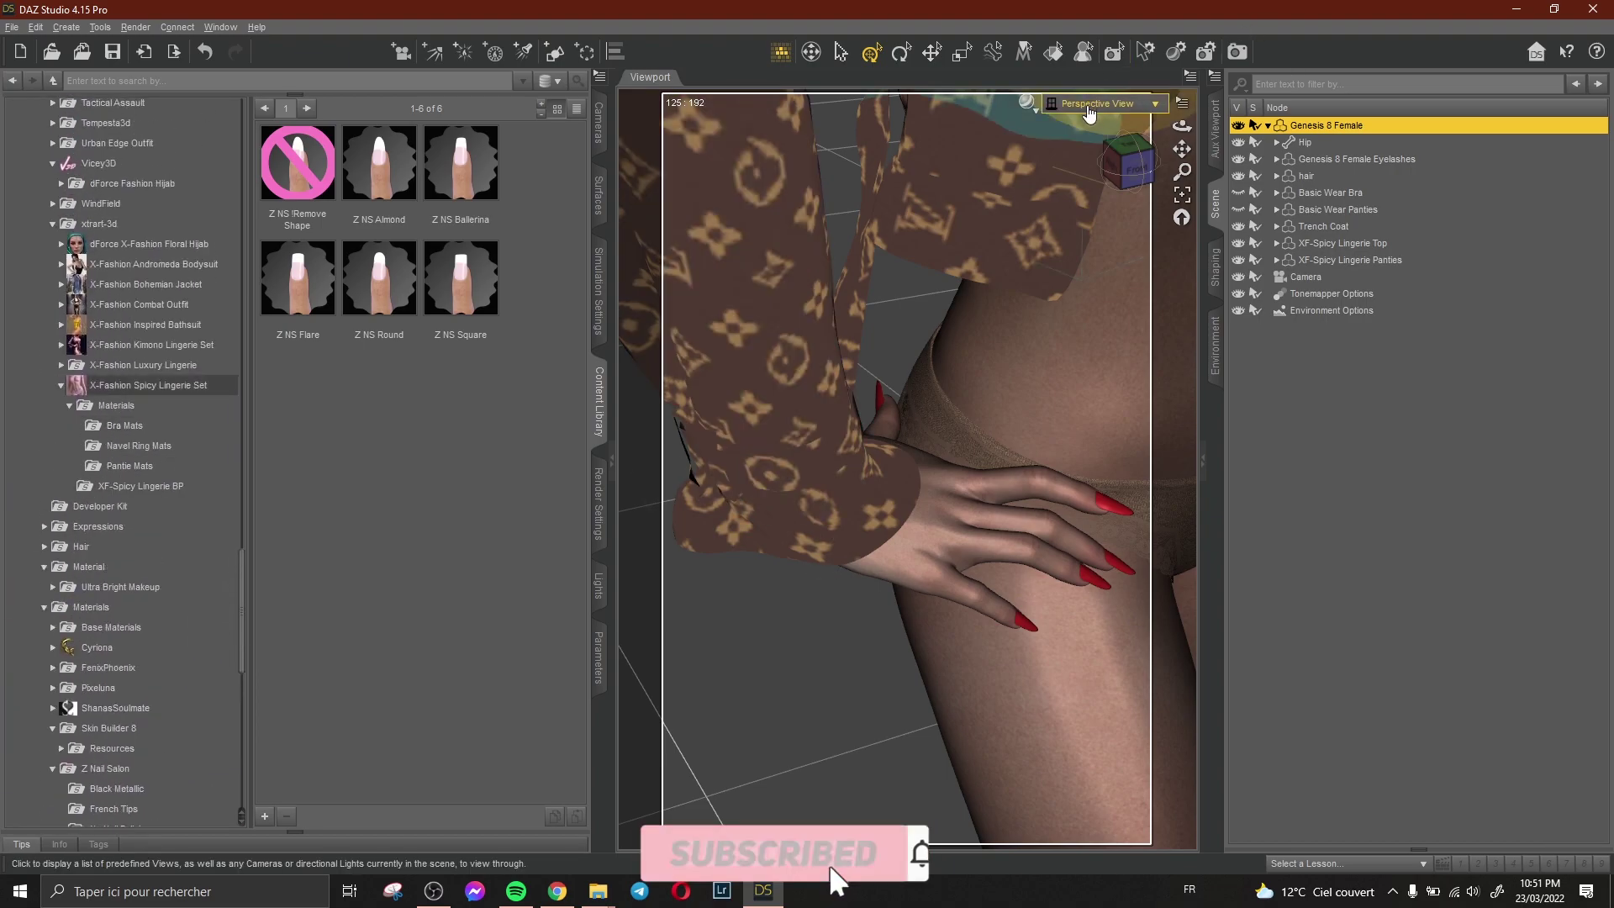
Set the main and Aux viewports to Camera, then switch the main viewport to Camera (2).
click(1101, 103)
click(1084, 252)
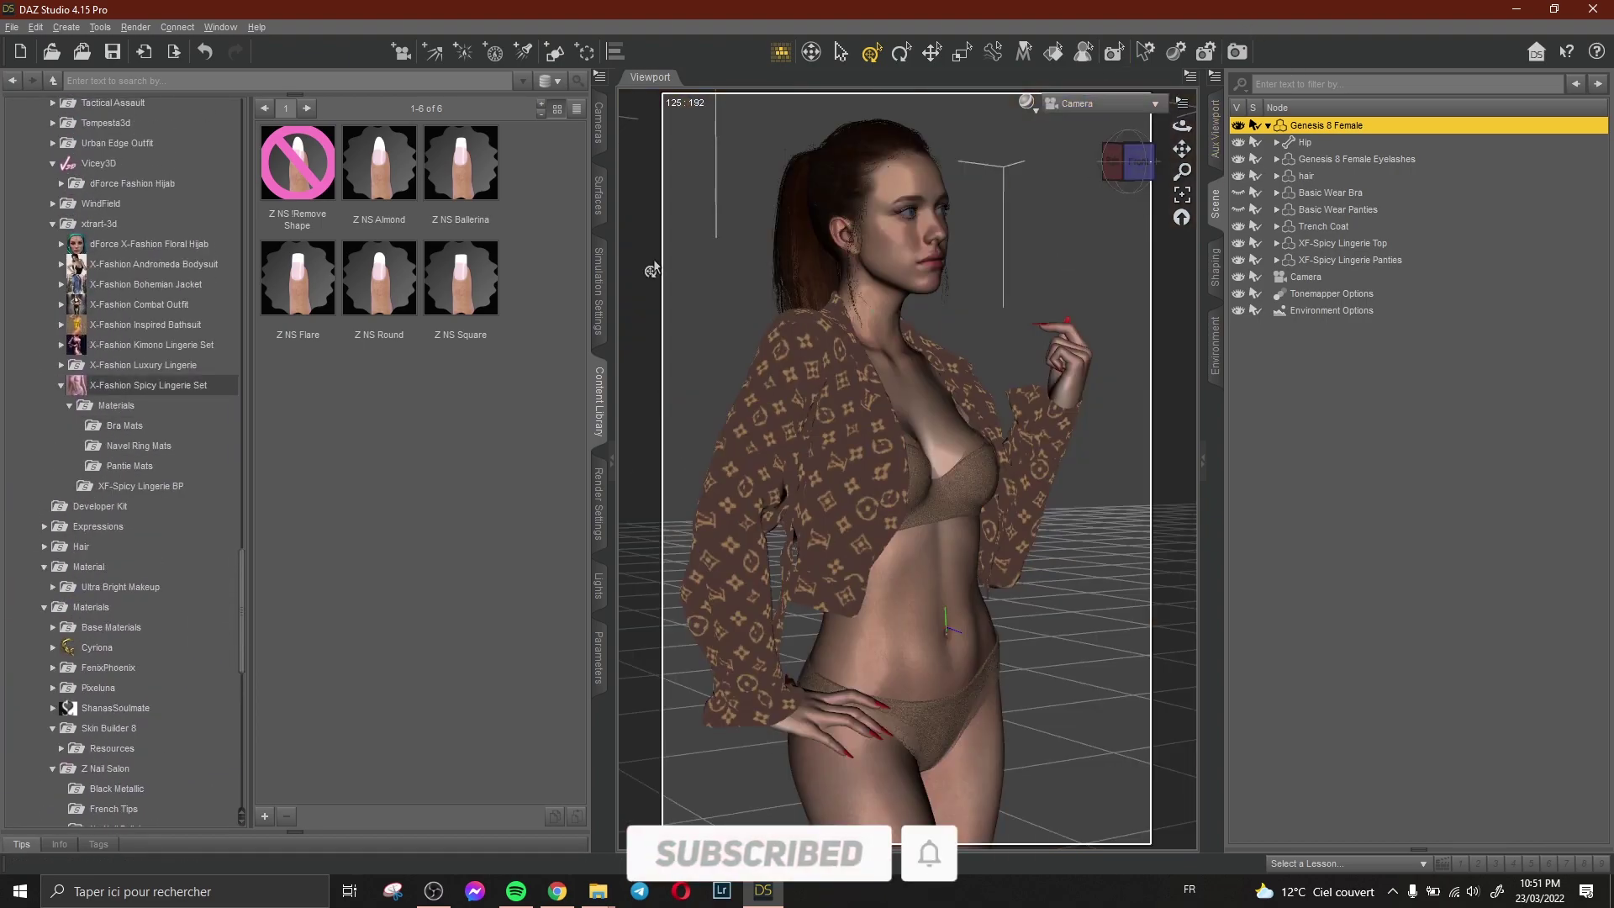
scroll(142, 413, up, 5)
scroll(140, 416, up, 11)
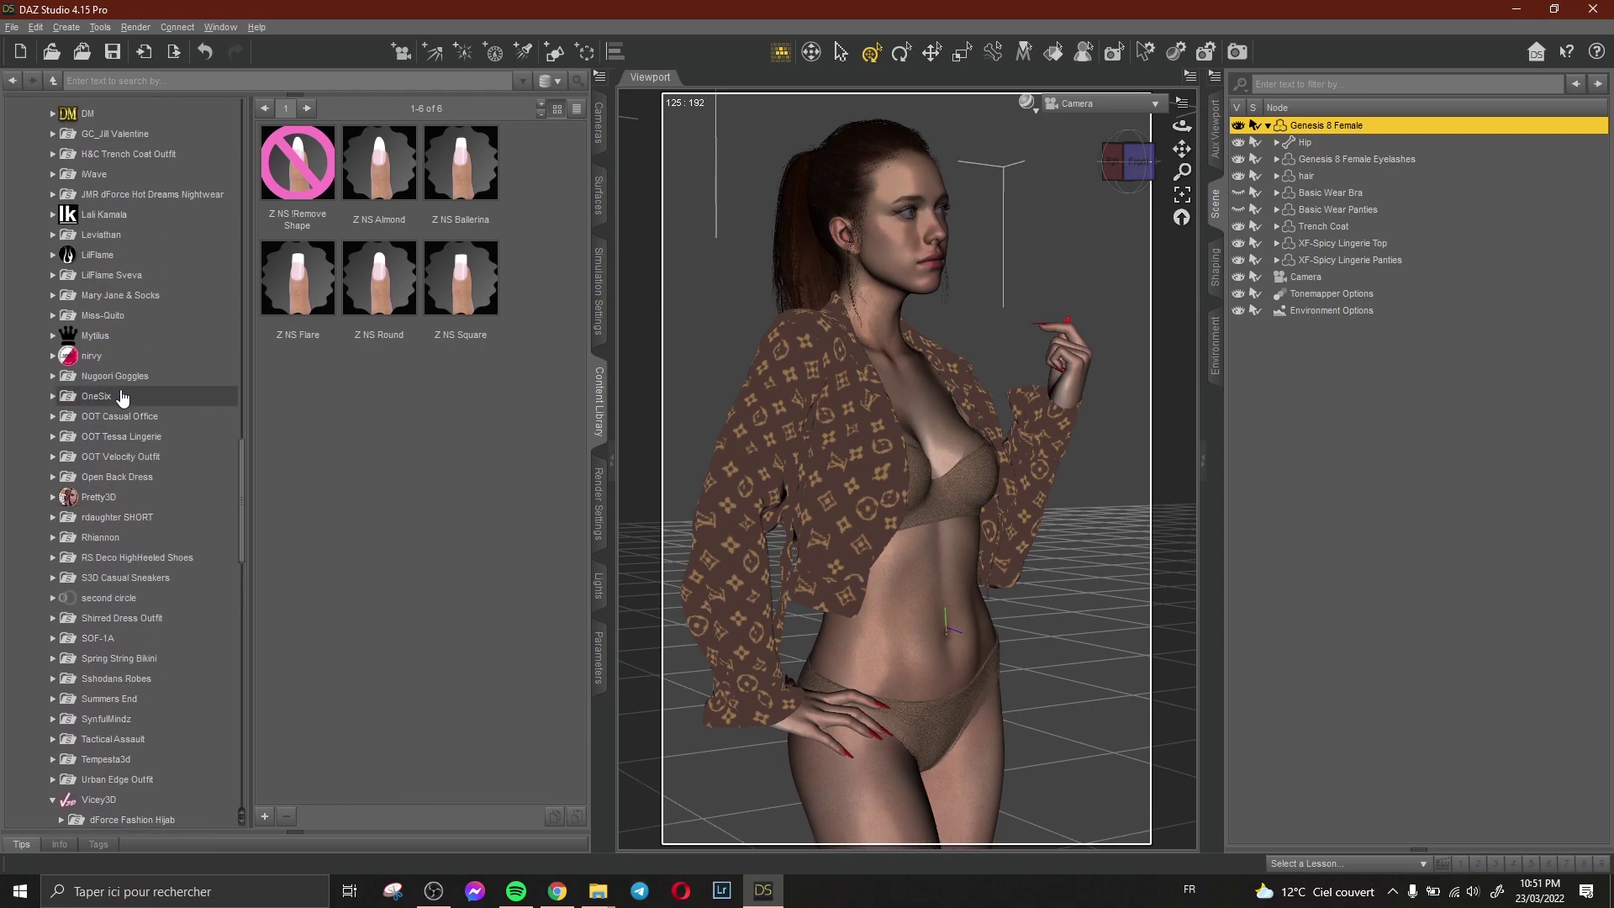
scroll(126, 399, up, 7)
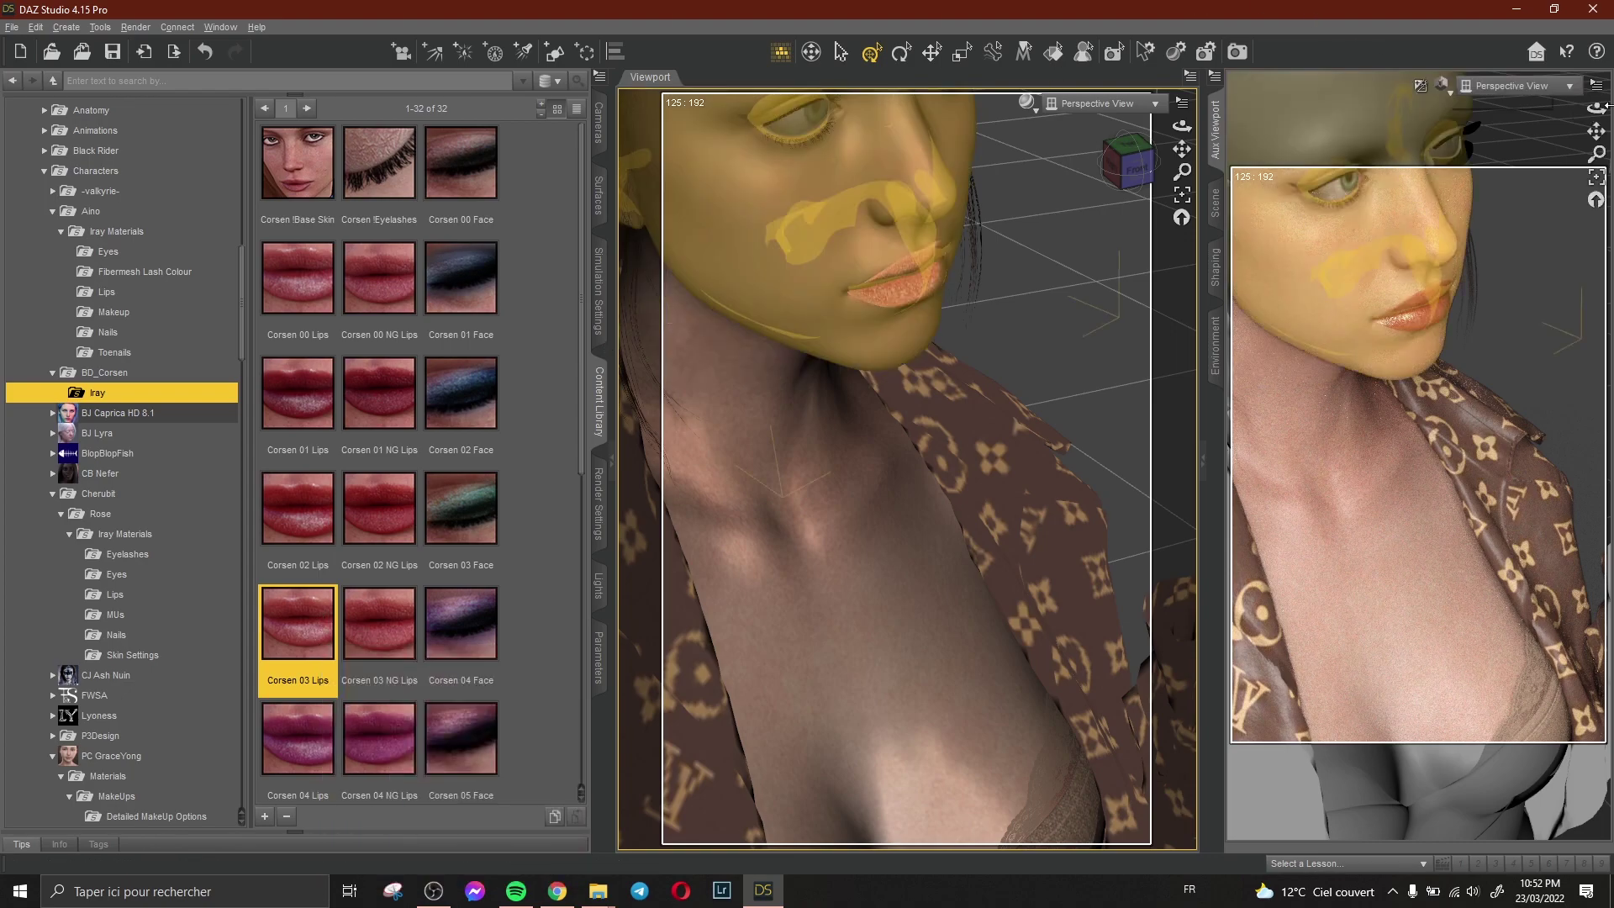
click(1547, 87)
click(1523, 231)
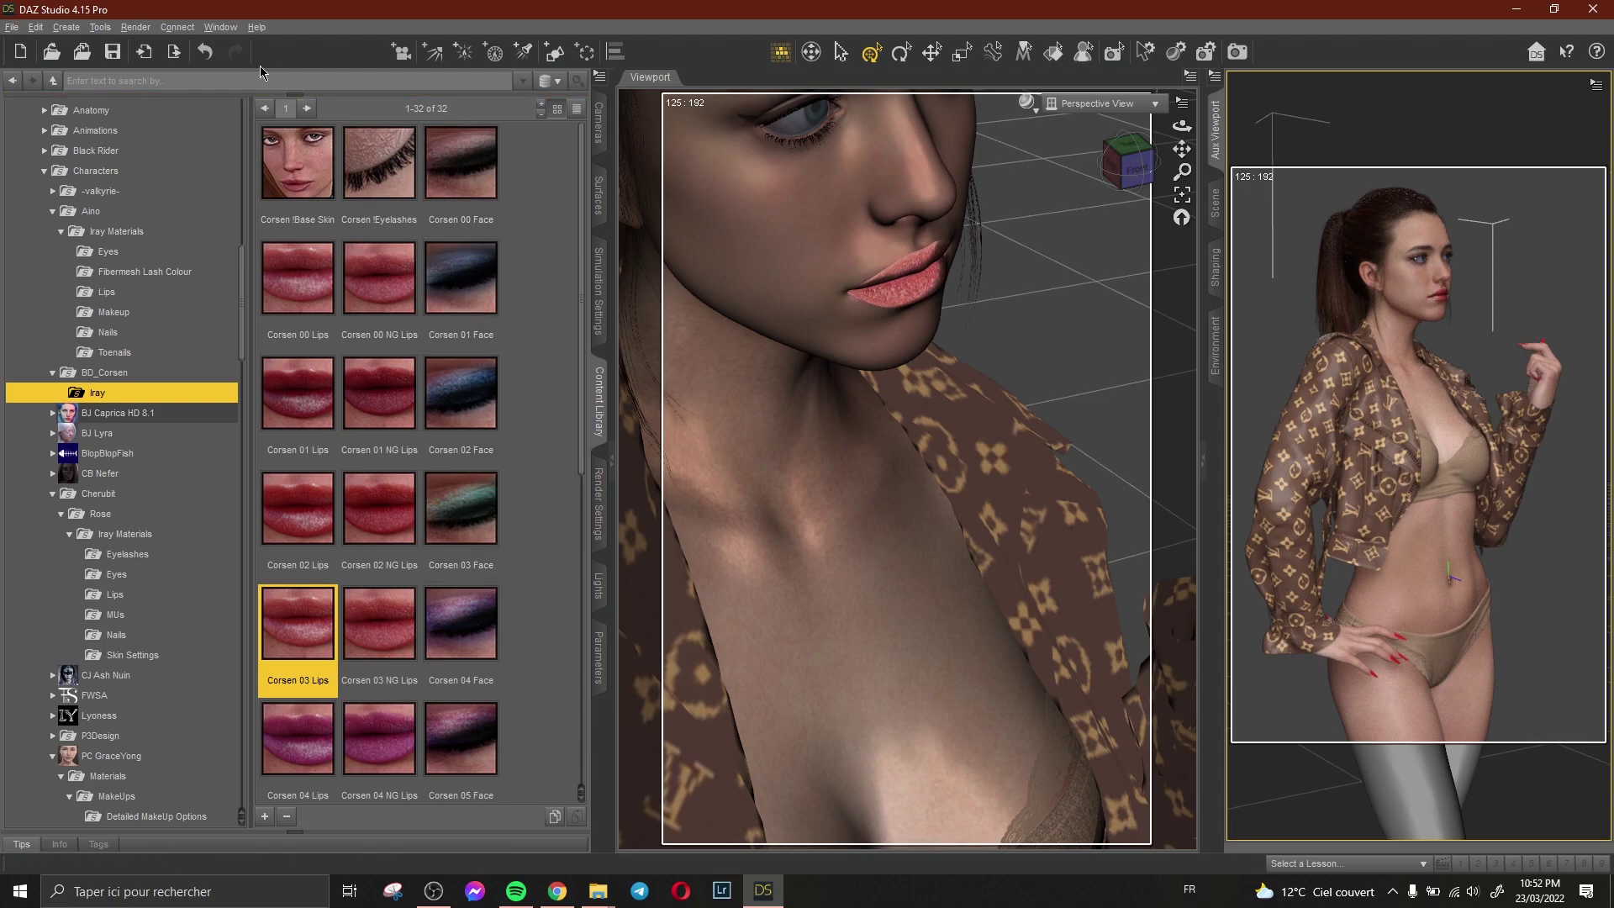
click(1097, 102)
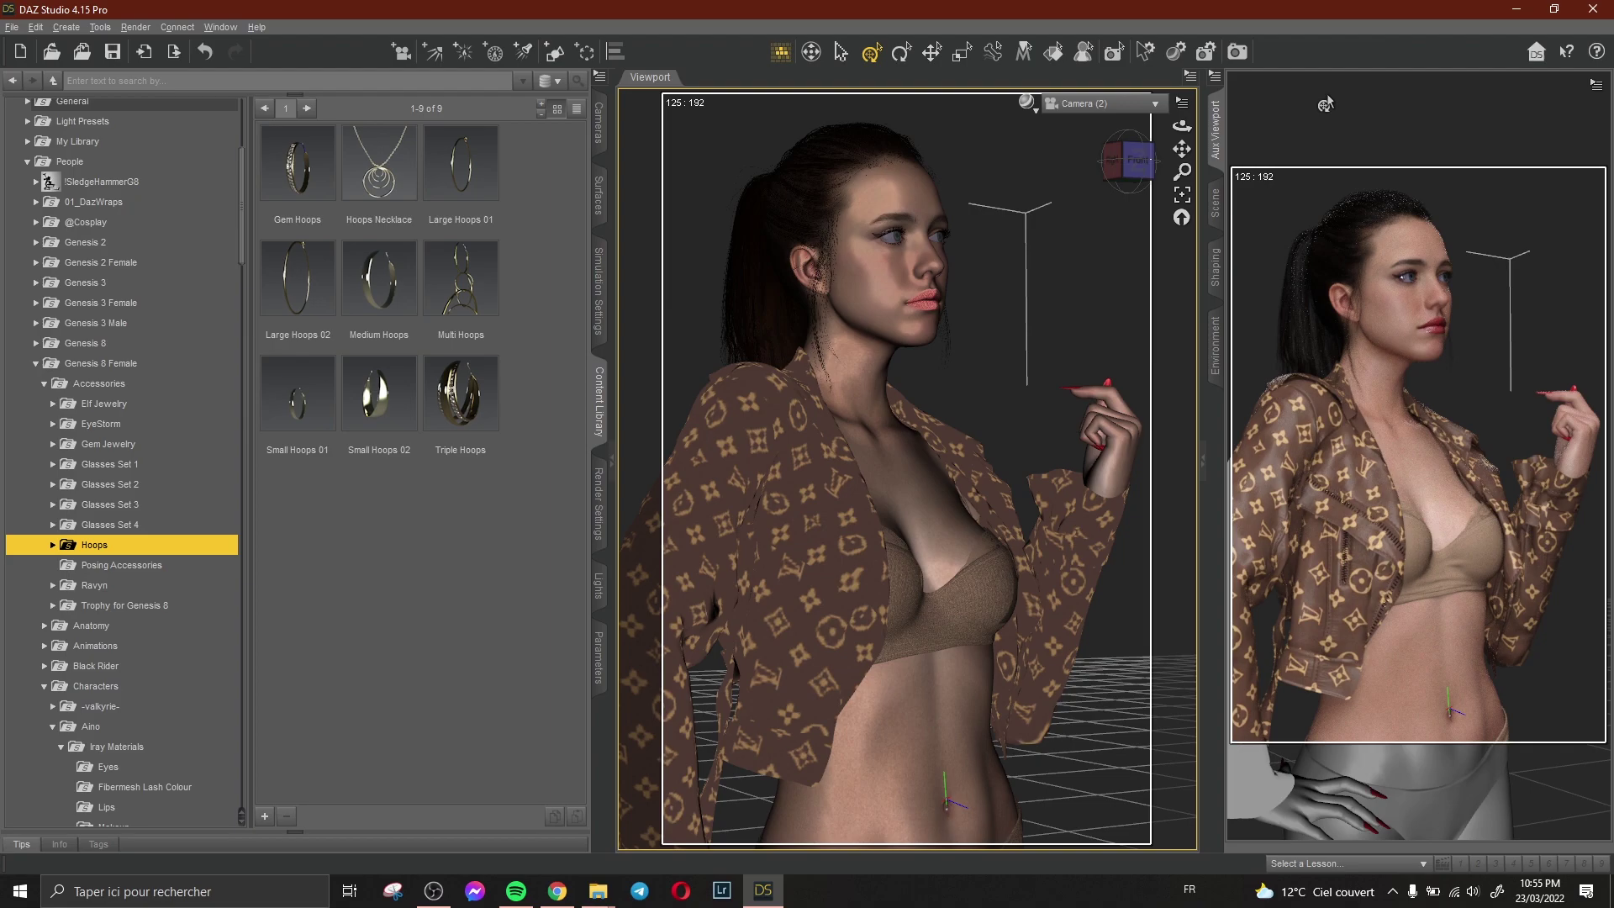
Scroll up the Content Library tree and expand the Light Presets folder.
scroll(206, 232, up, 4)
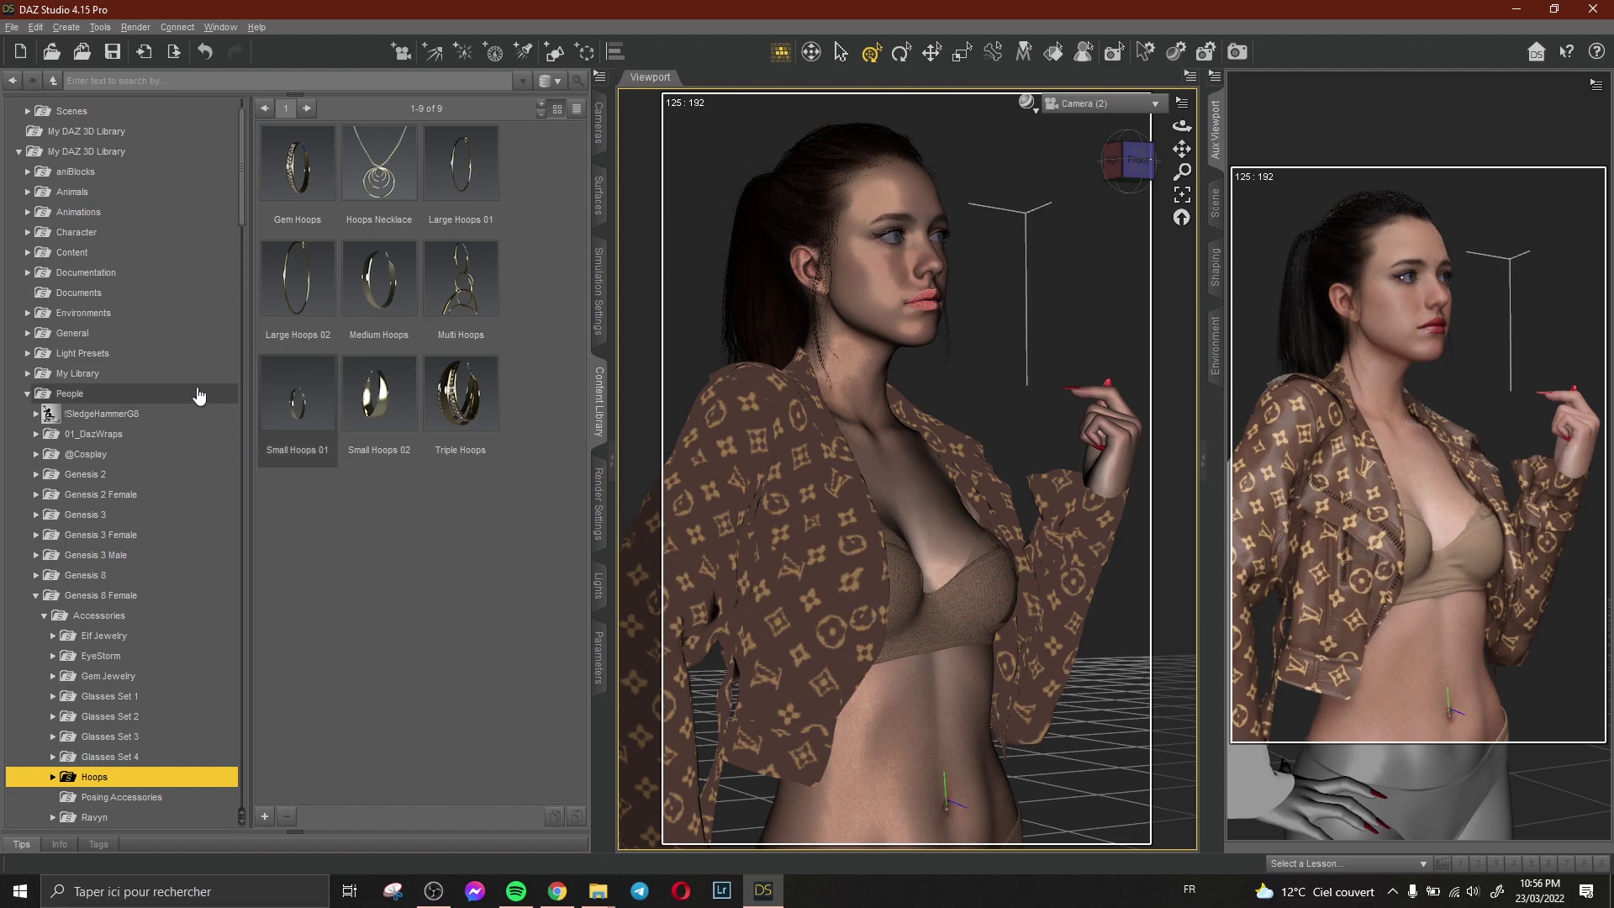
double_click(101, 353)
scroll(142, 423, down, 4)
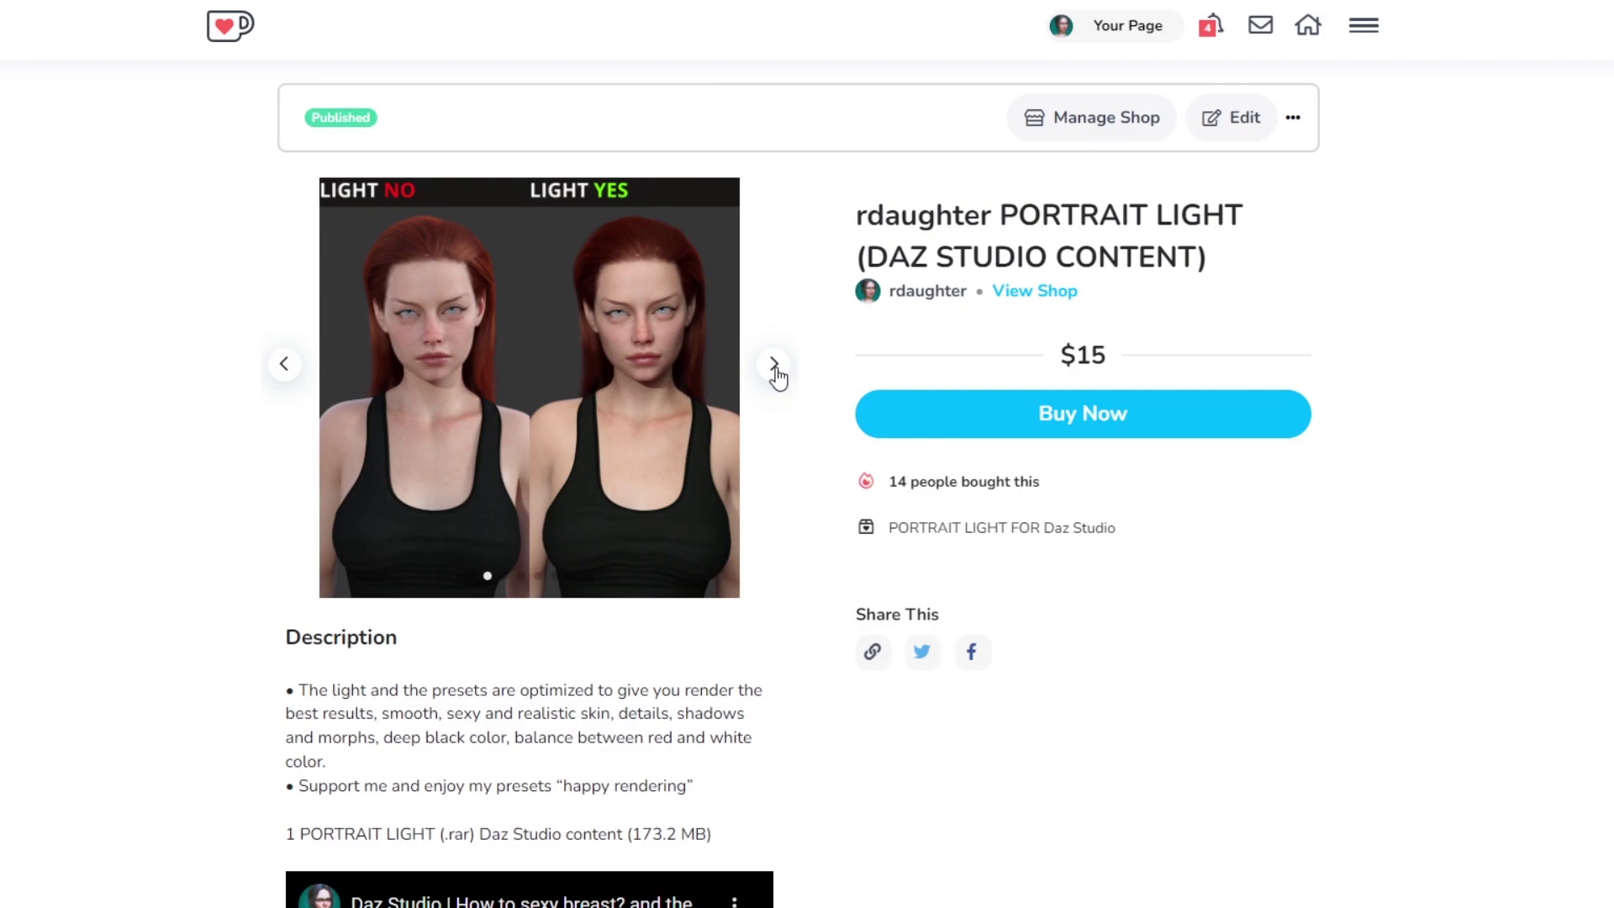
Step through six PORTRAIT LIGHT preview images, ending on the Light Off / Light On profile comparison.
click(775, 367)
click(774, 366)
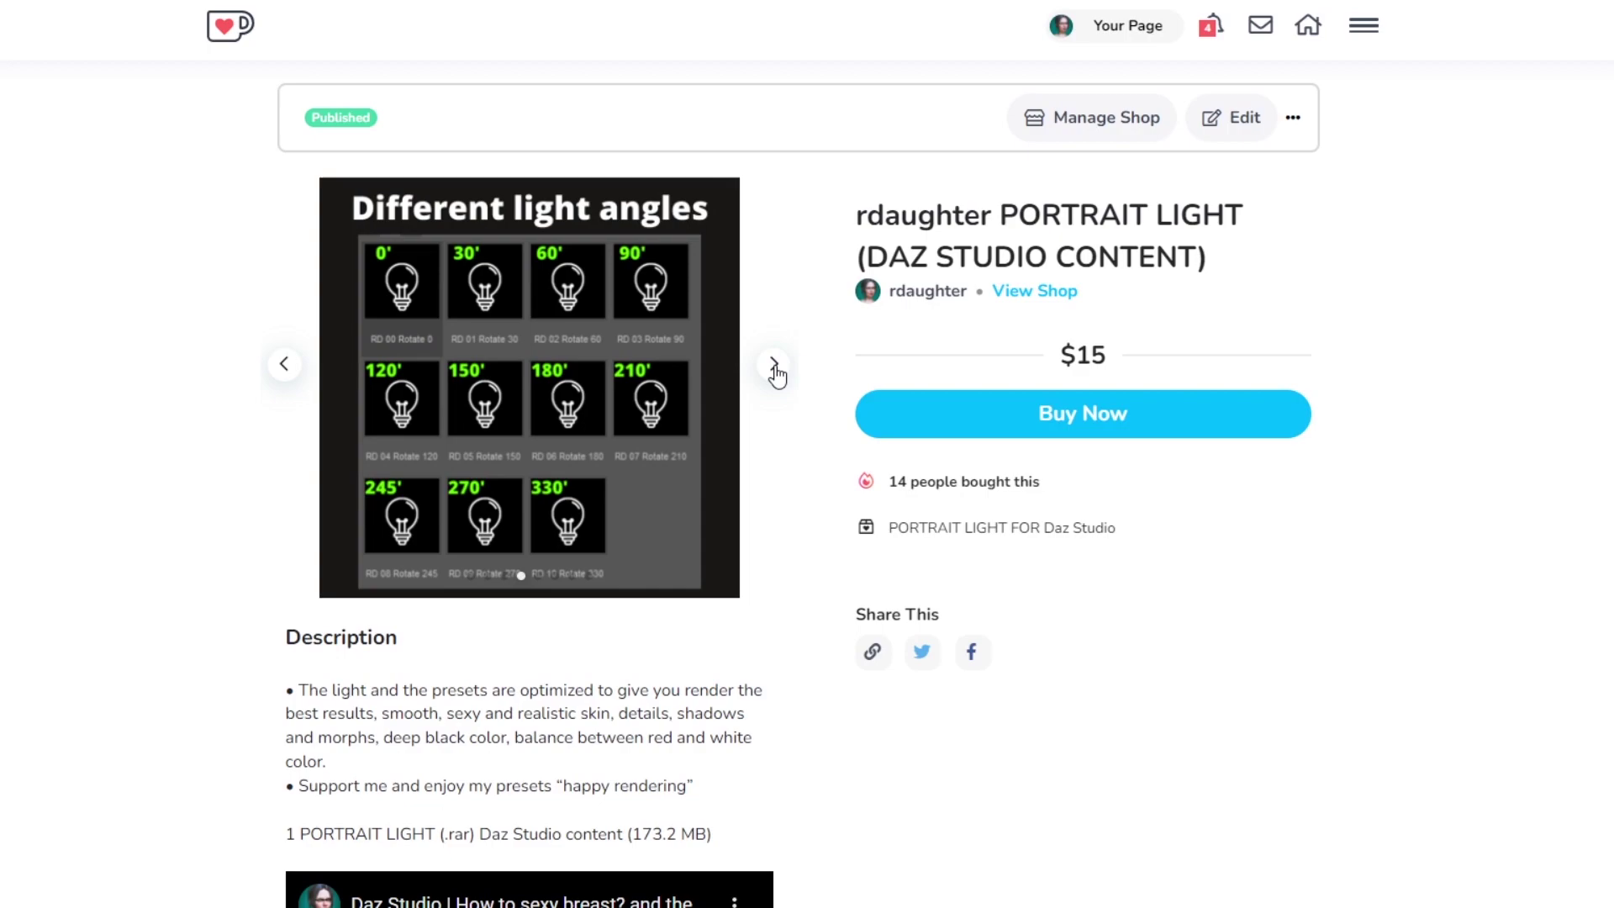
click(774, 367)
click(774, 367)
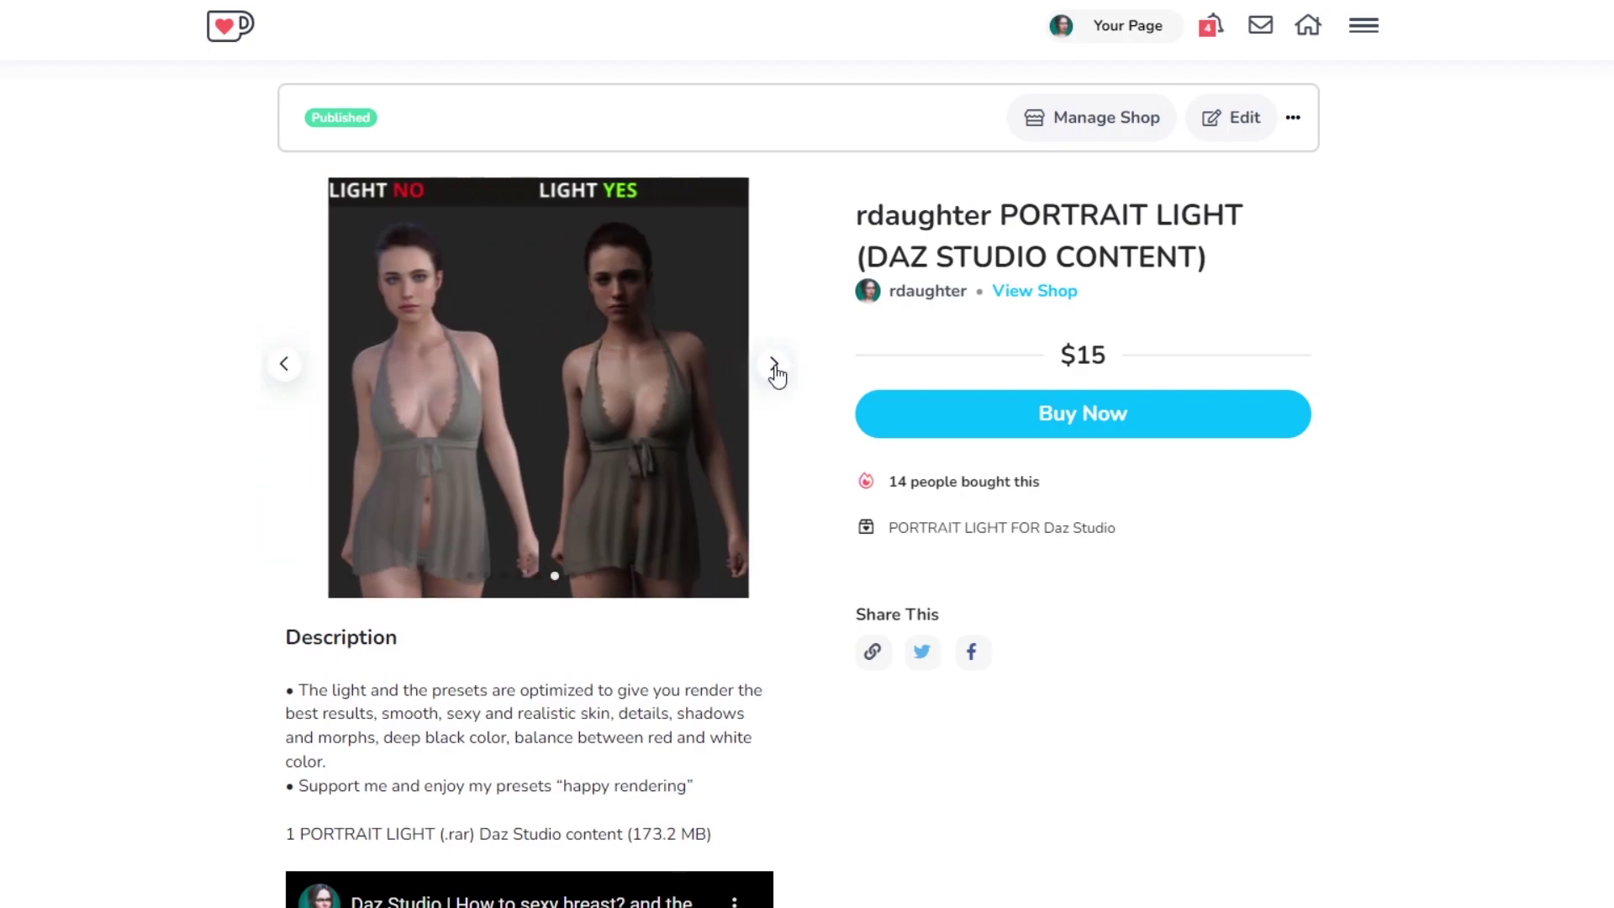
click(774, 367)
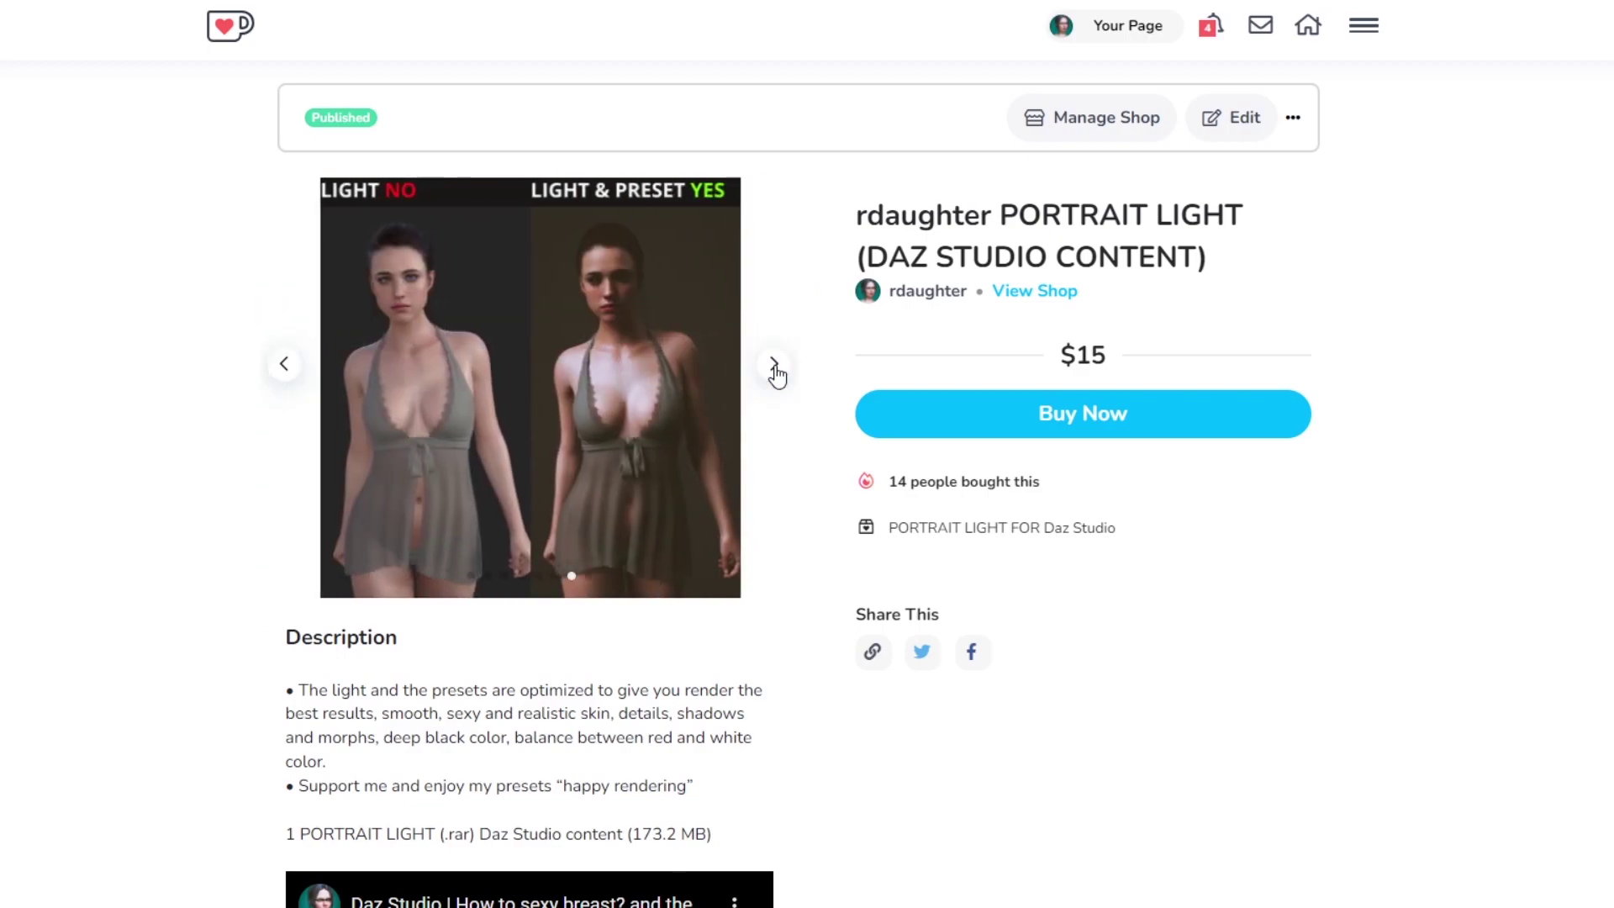
click(775, 367)
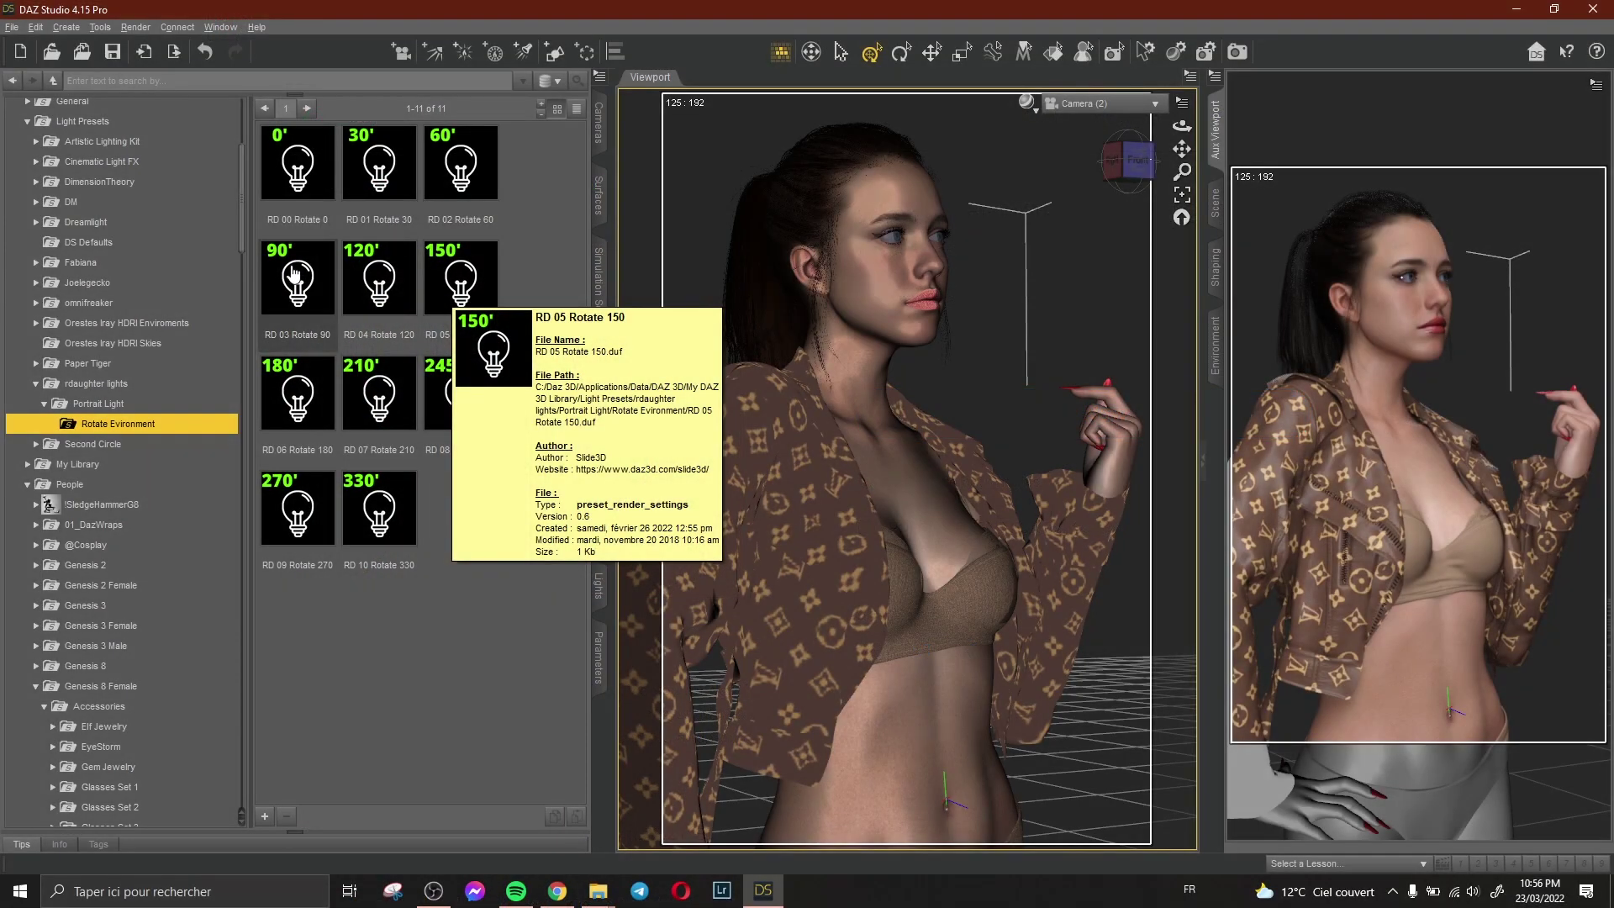
Try the 90, 120, 150, 245, 210, 330, 30 and 60° rotations, settling on RD 03 Rotate 90.
double_click(298, 278)
mouse_move(383, 278)
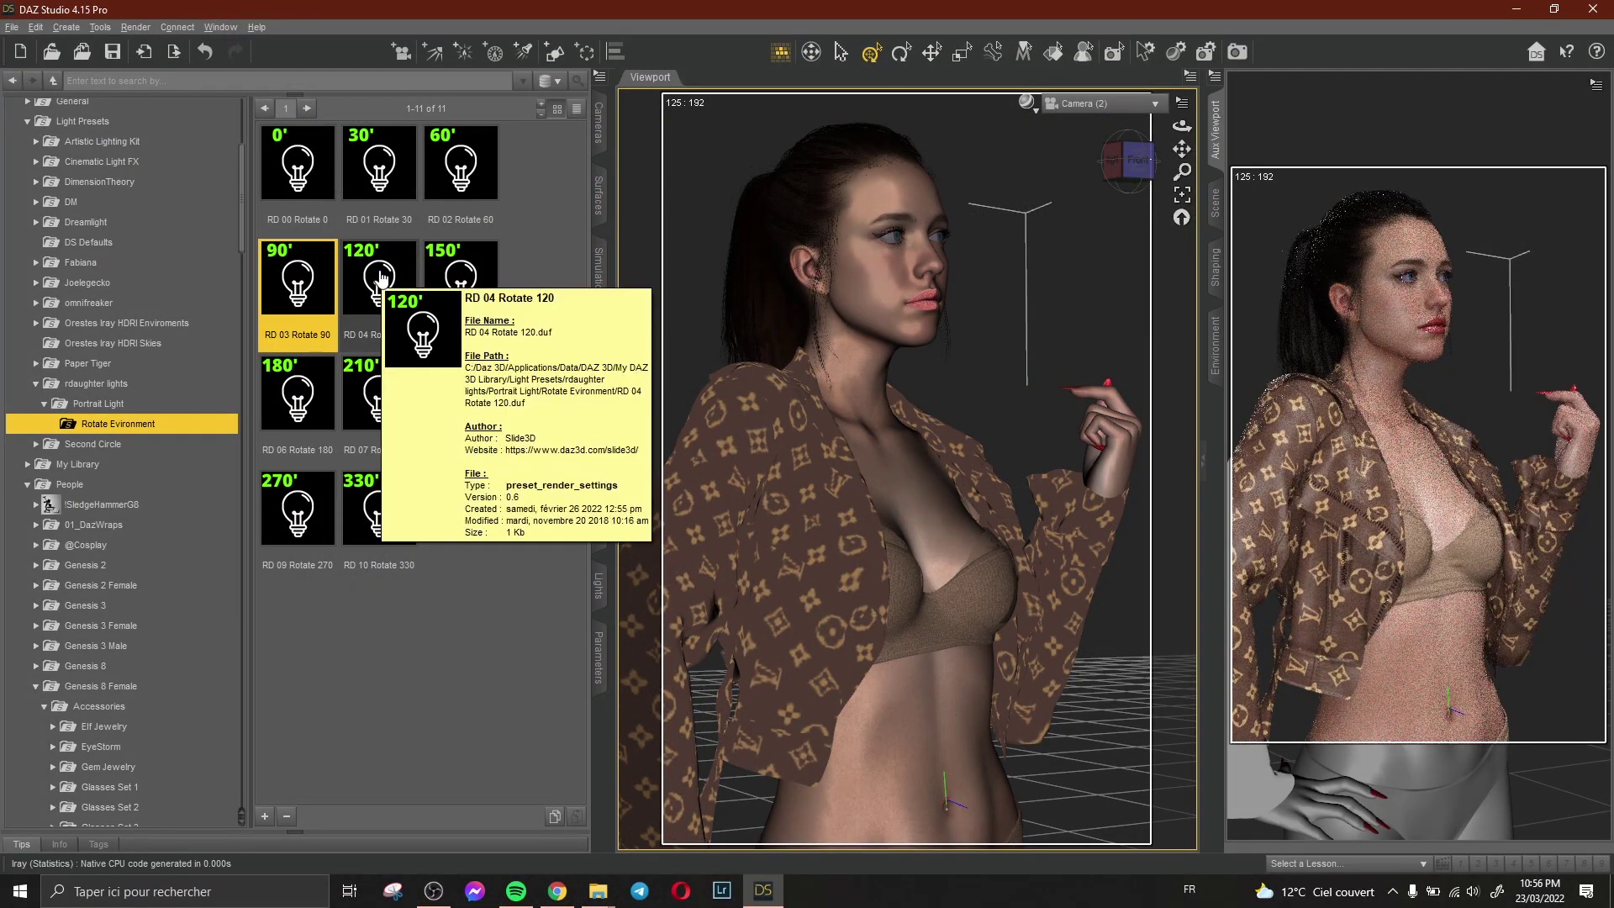
double_click(383, 278)
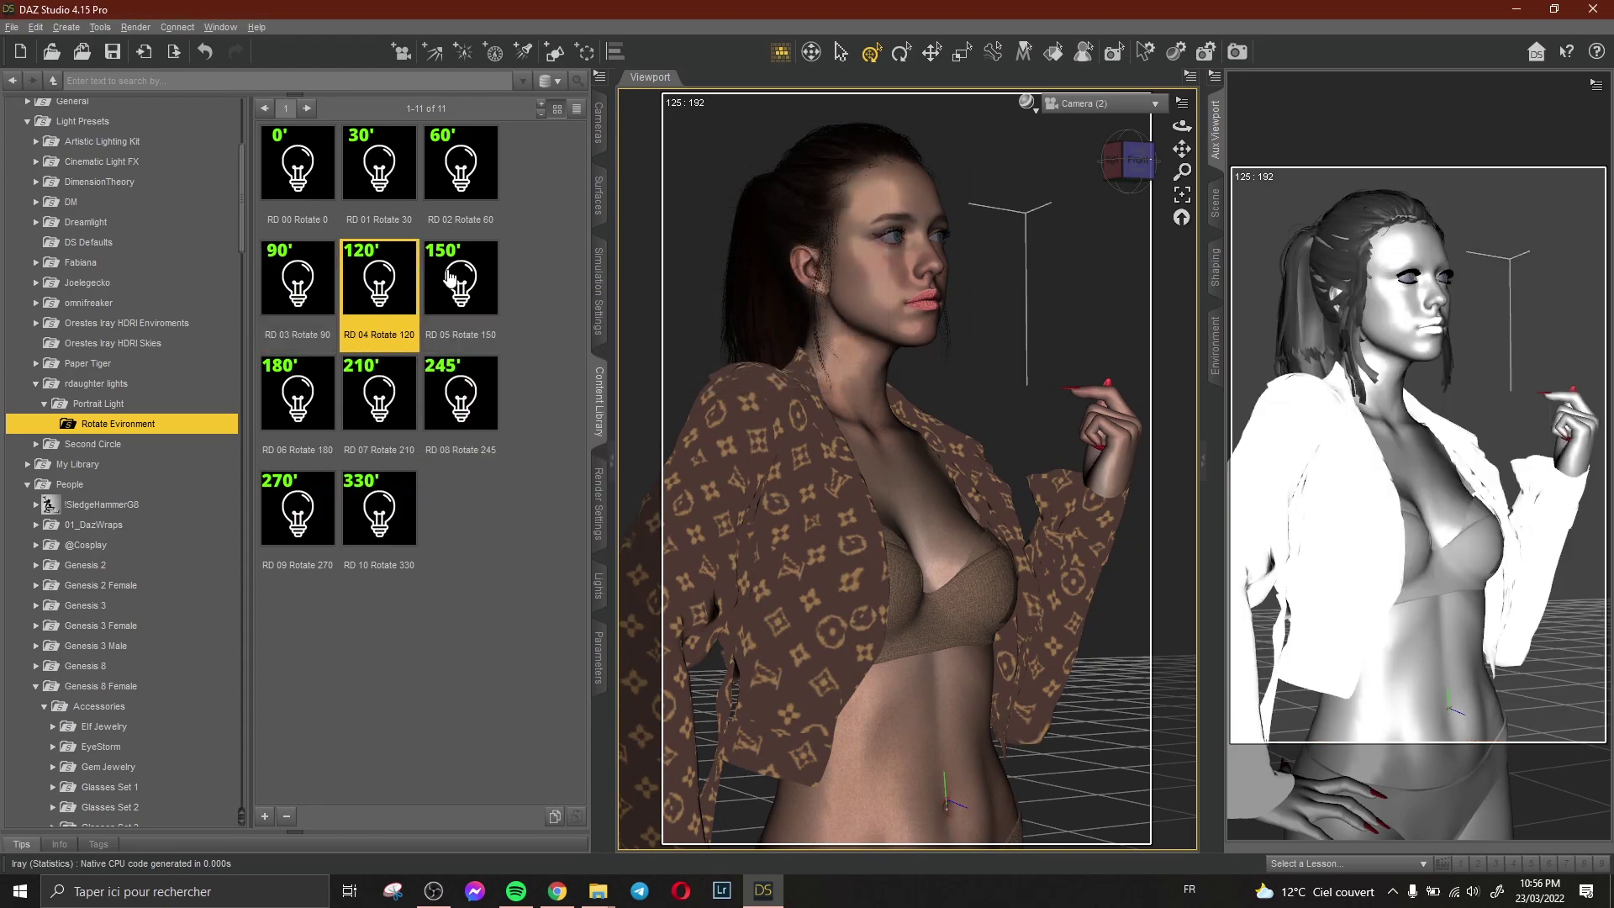
double_click(458, 282)
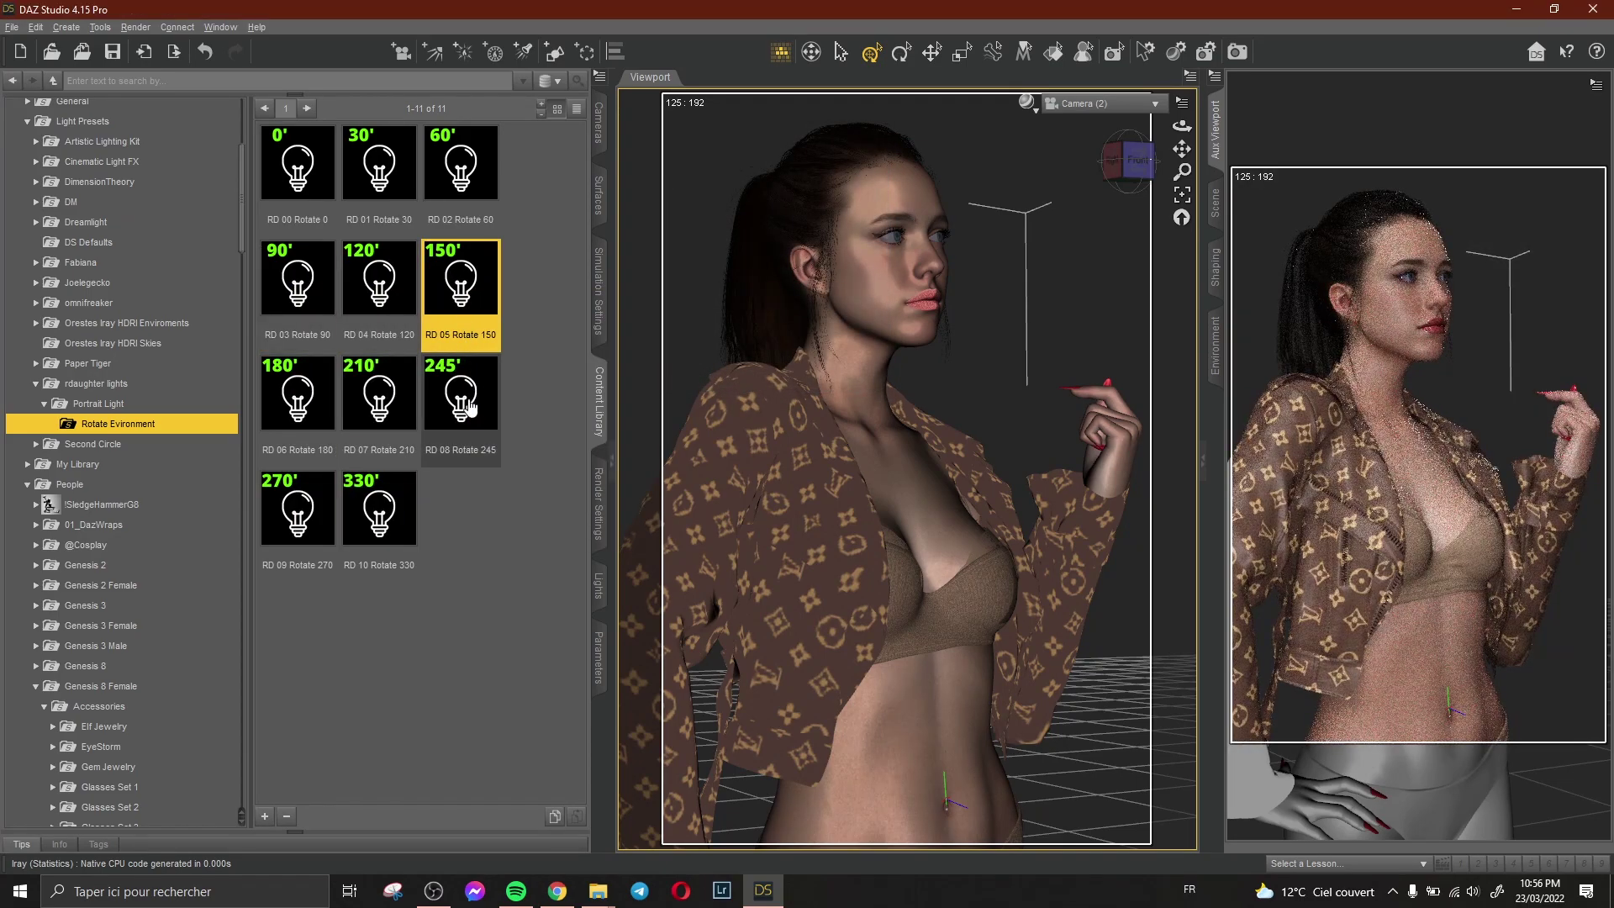
double_click(463, 400)
double_click(378, 393)
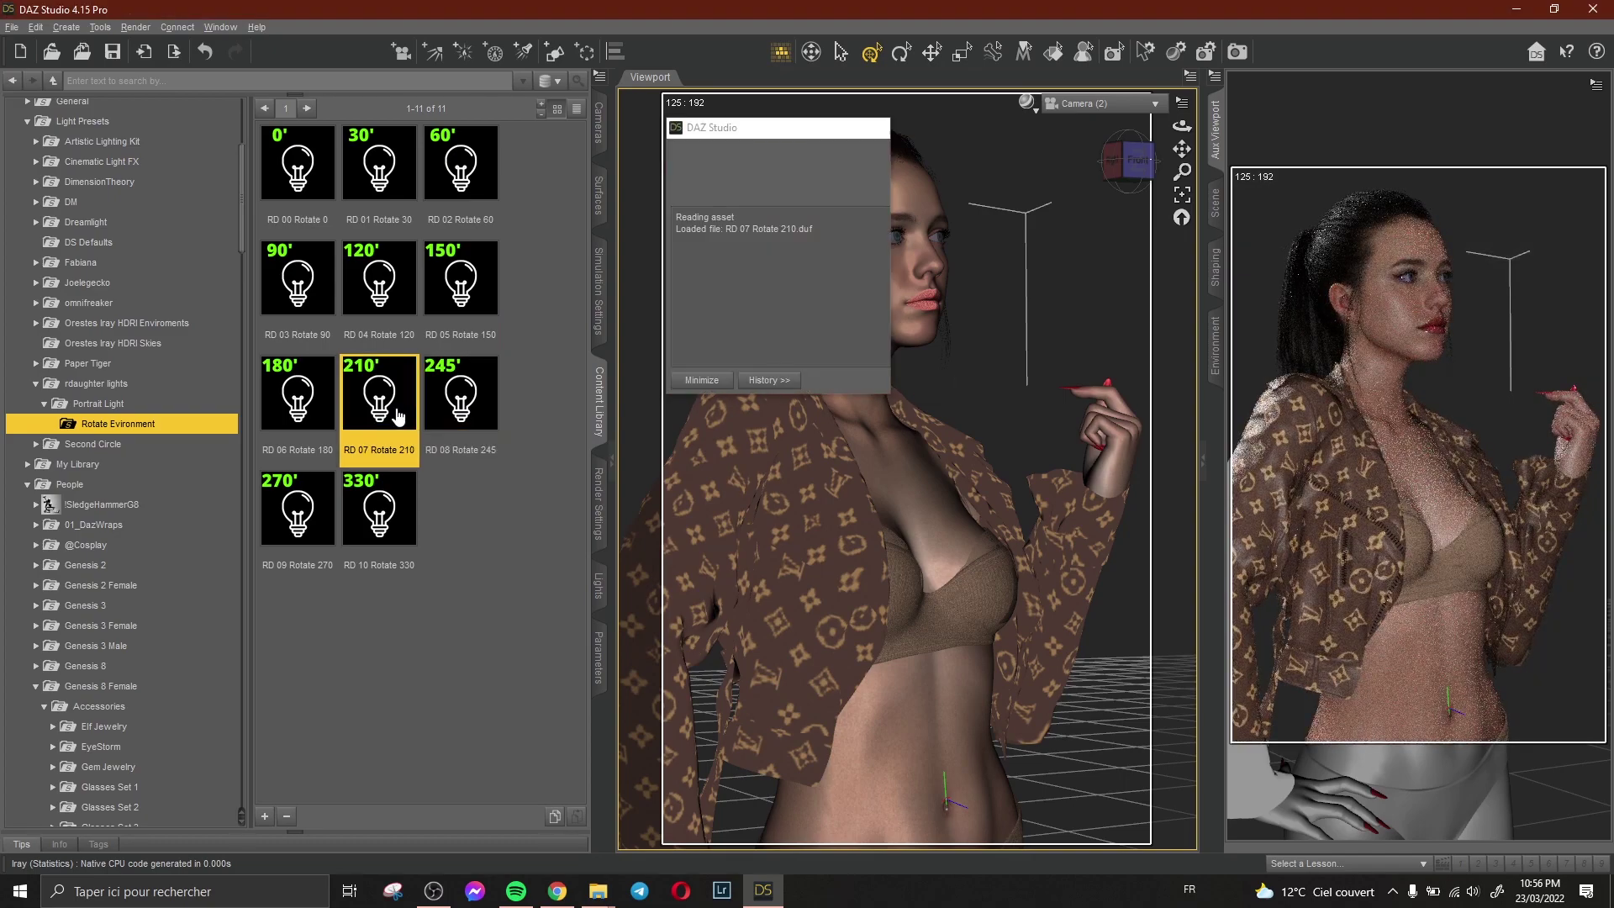
double_click(375, 517)
double_click(378, 164)
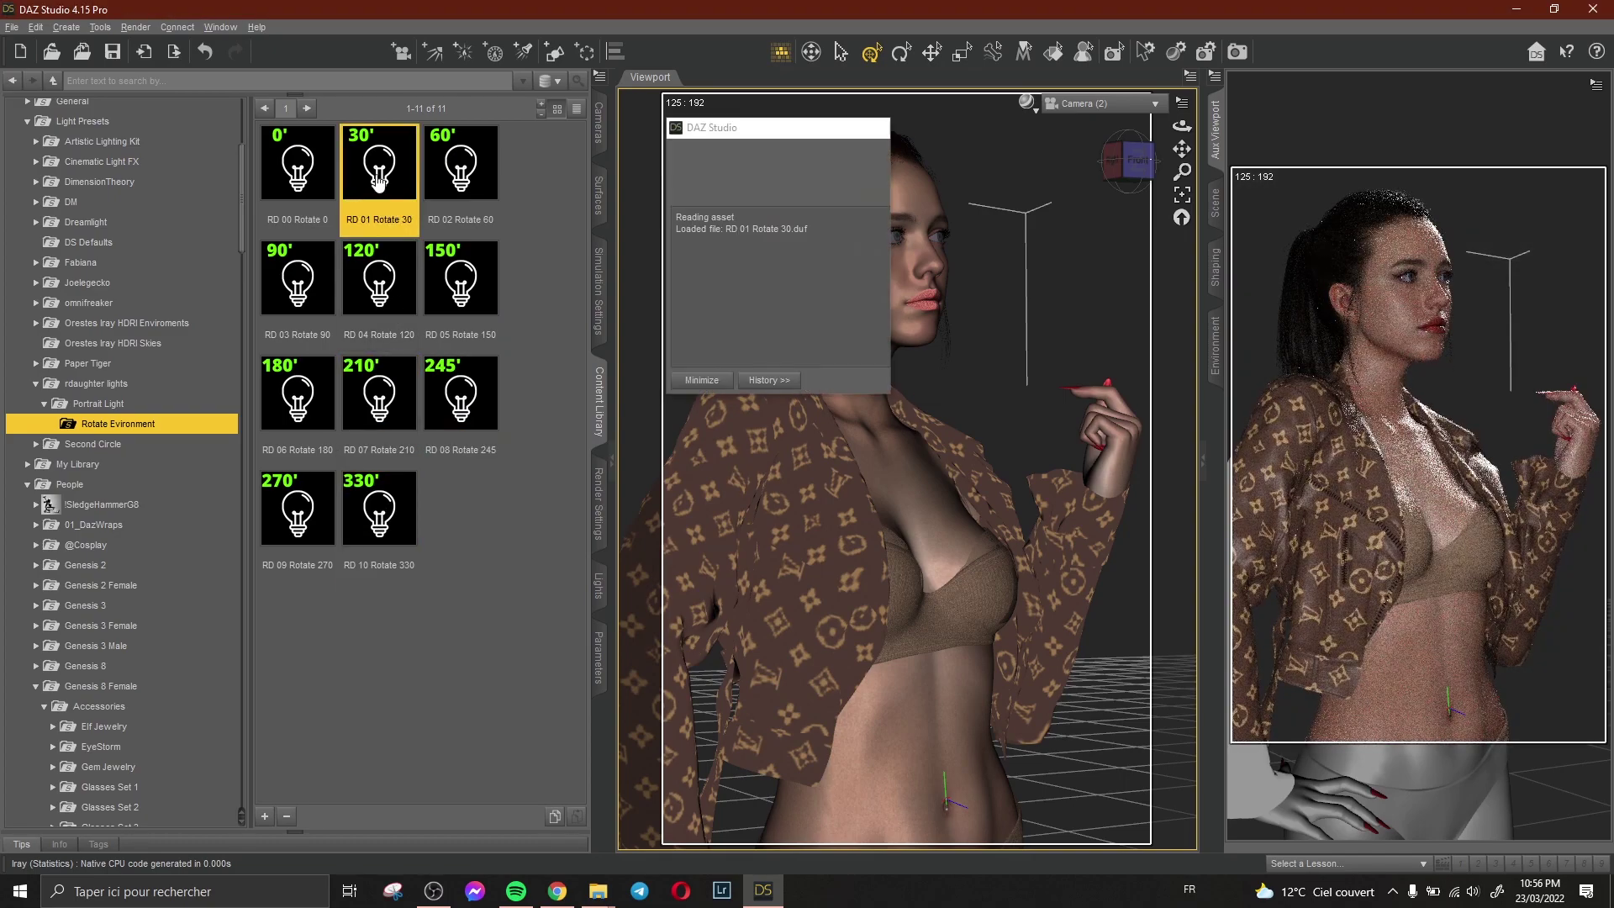
double_click(449, 180)
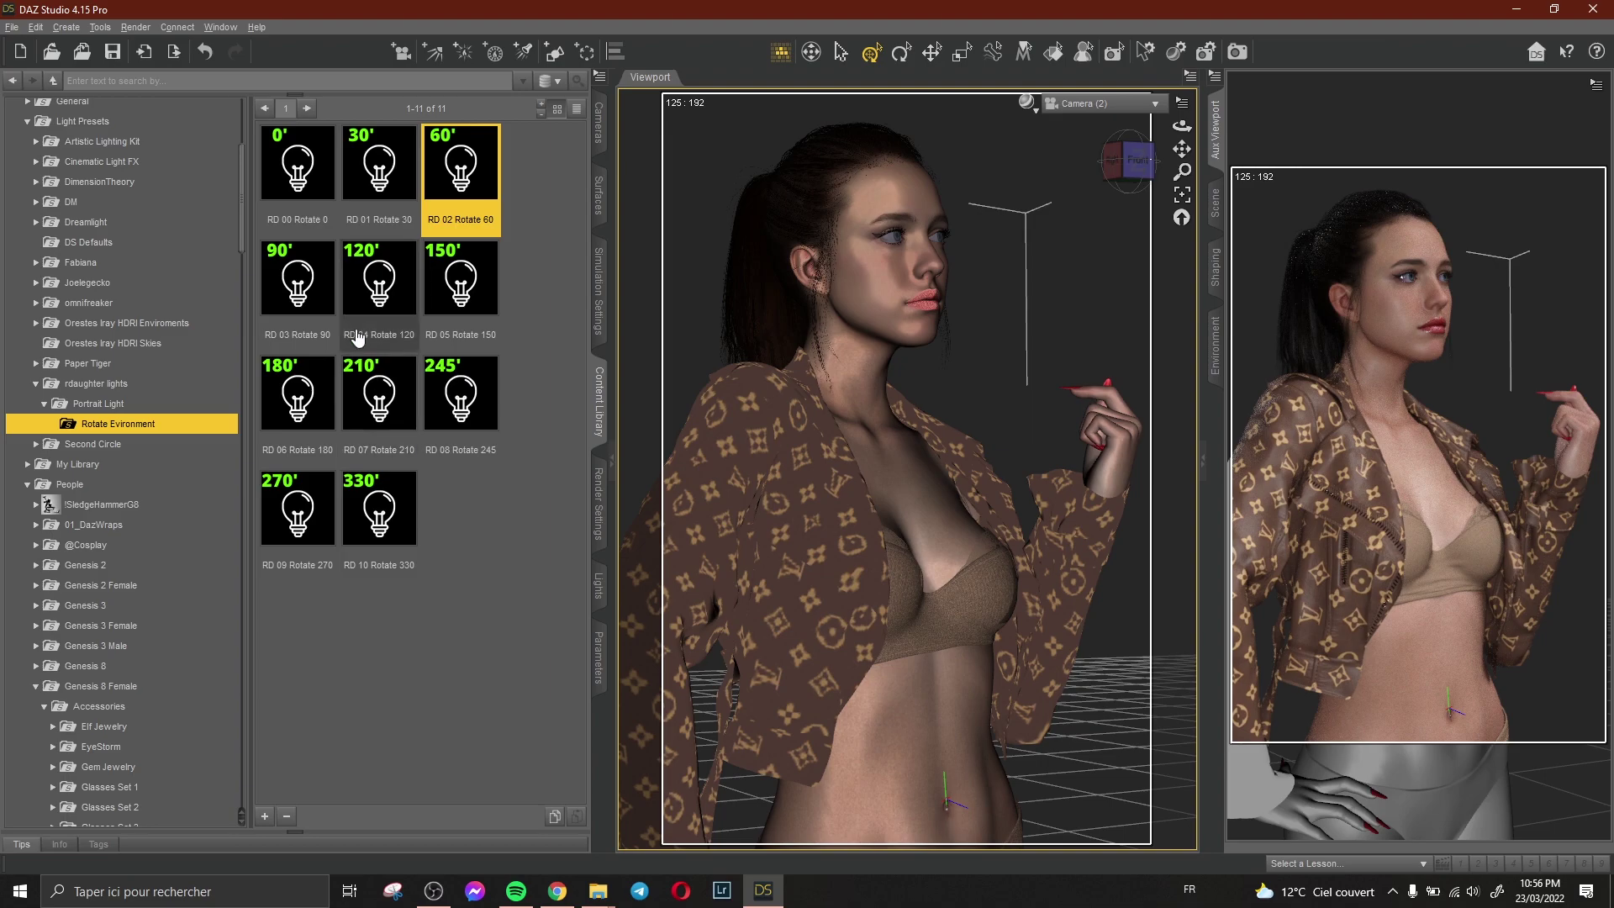
double_click(297, 277)
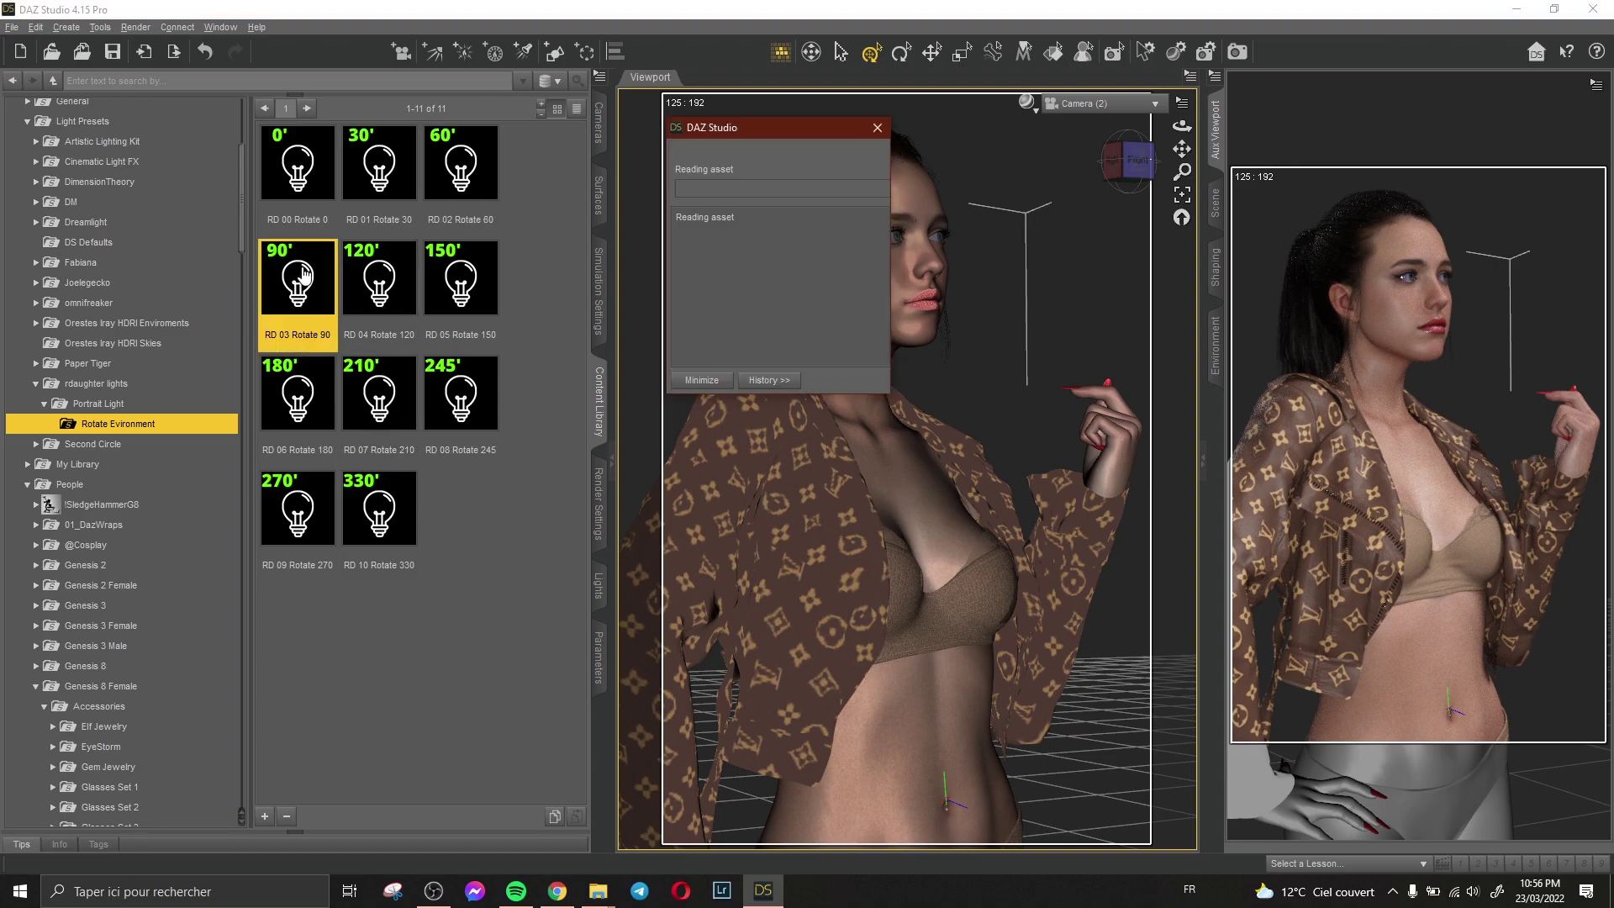
click(491, 536)
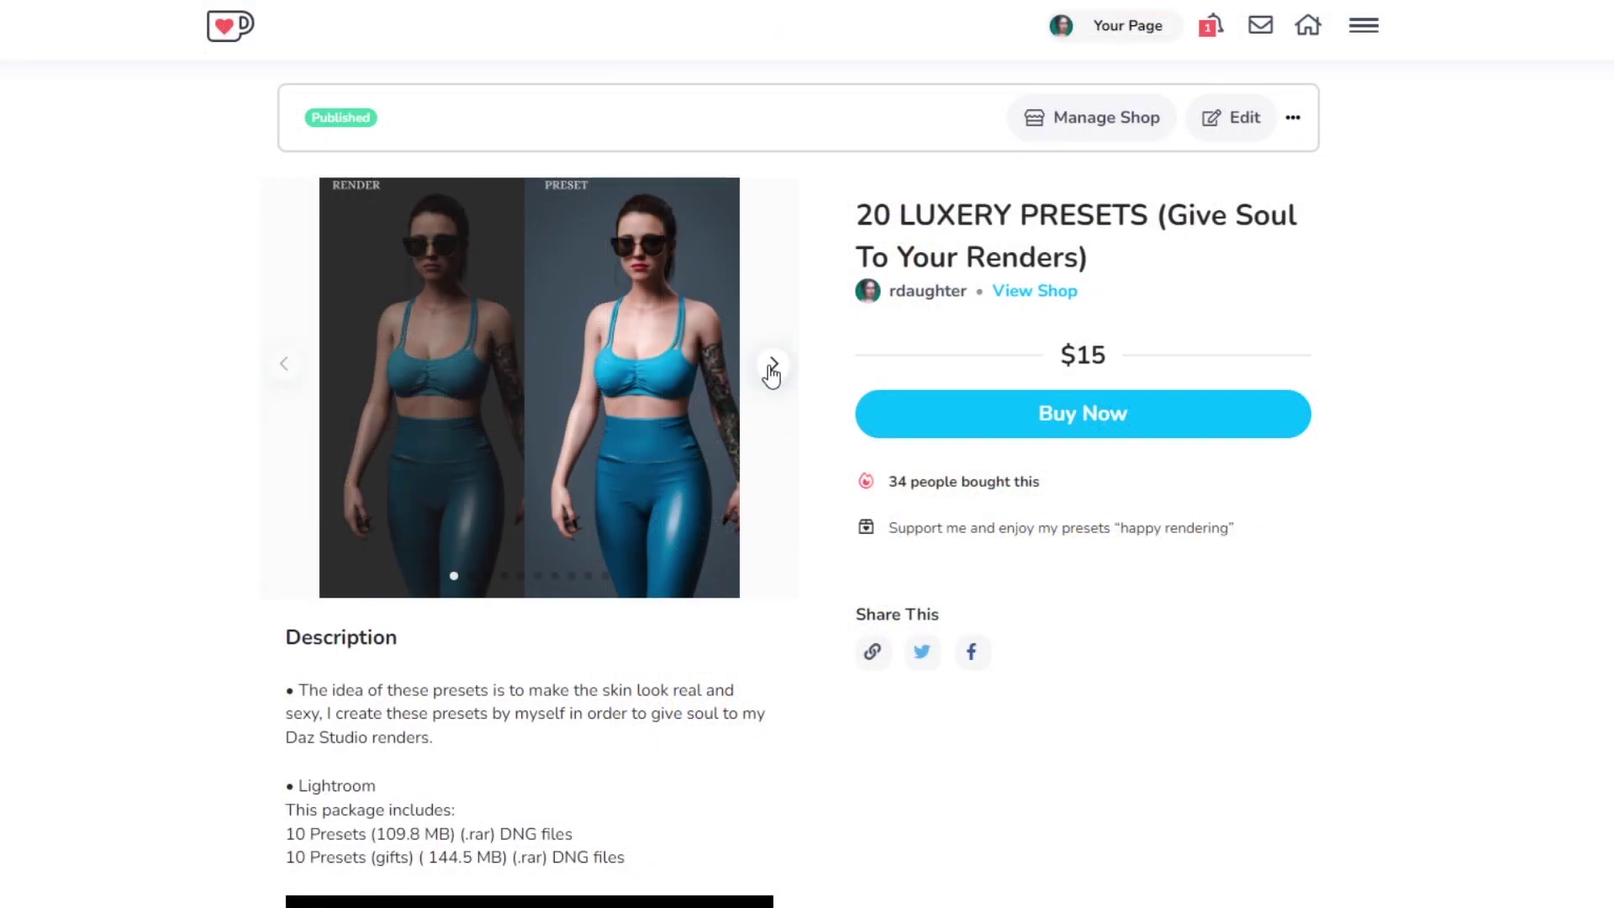
click(771, 365)
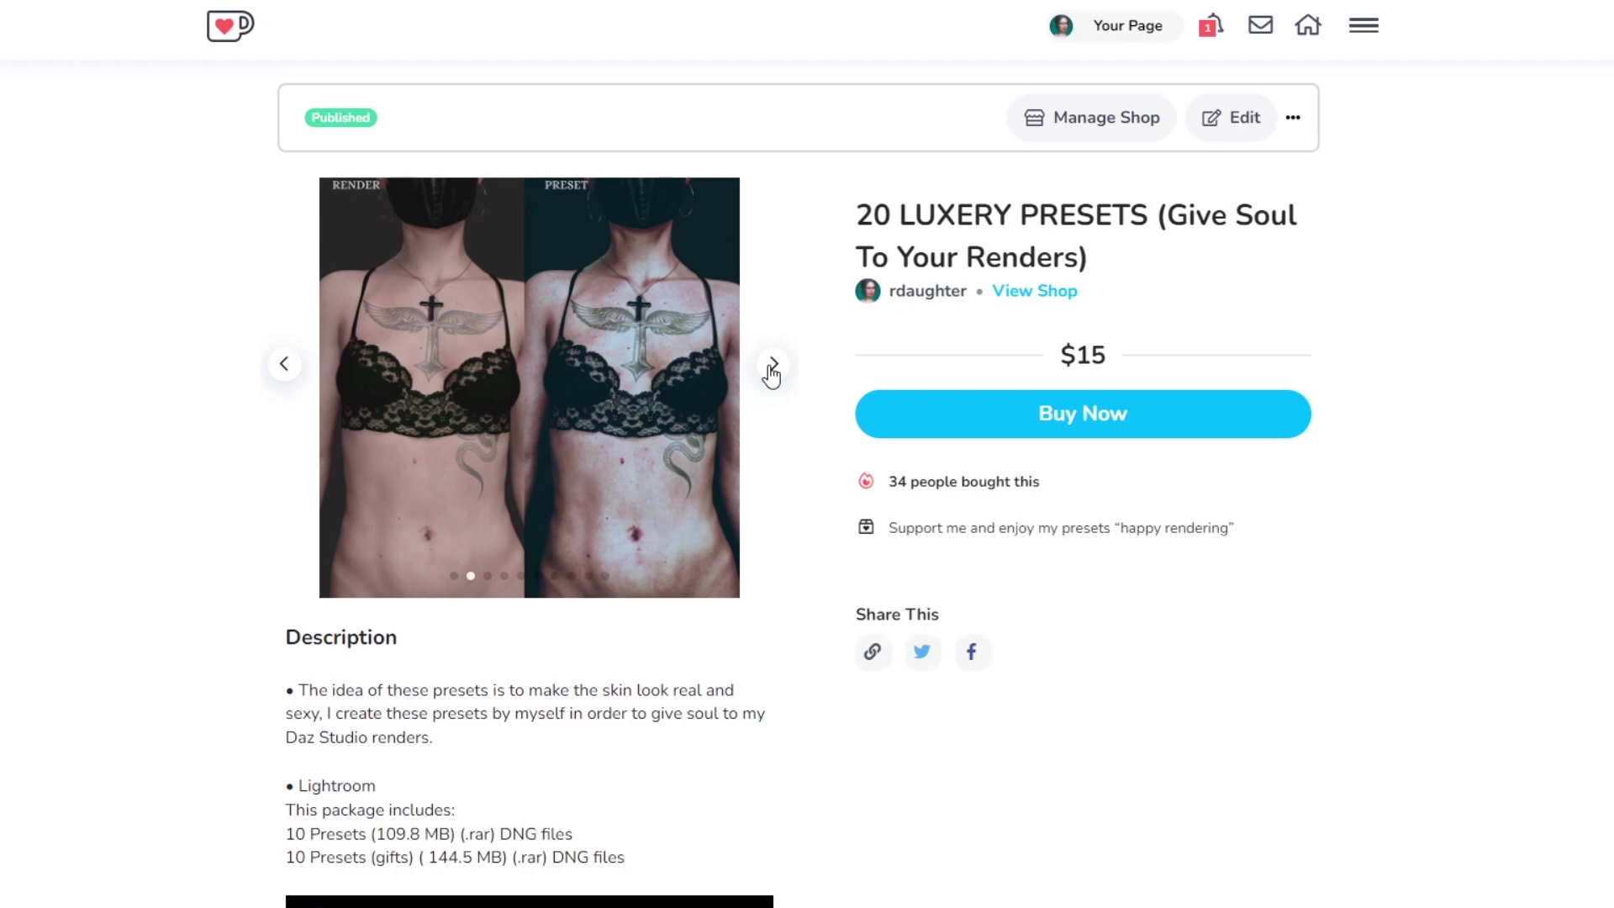
click(771, 370)
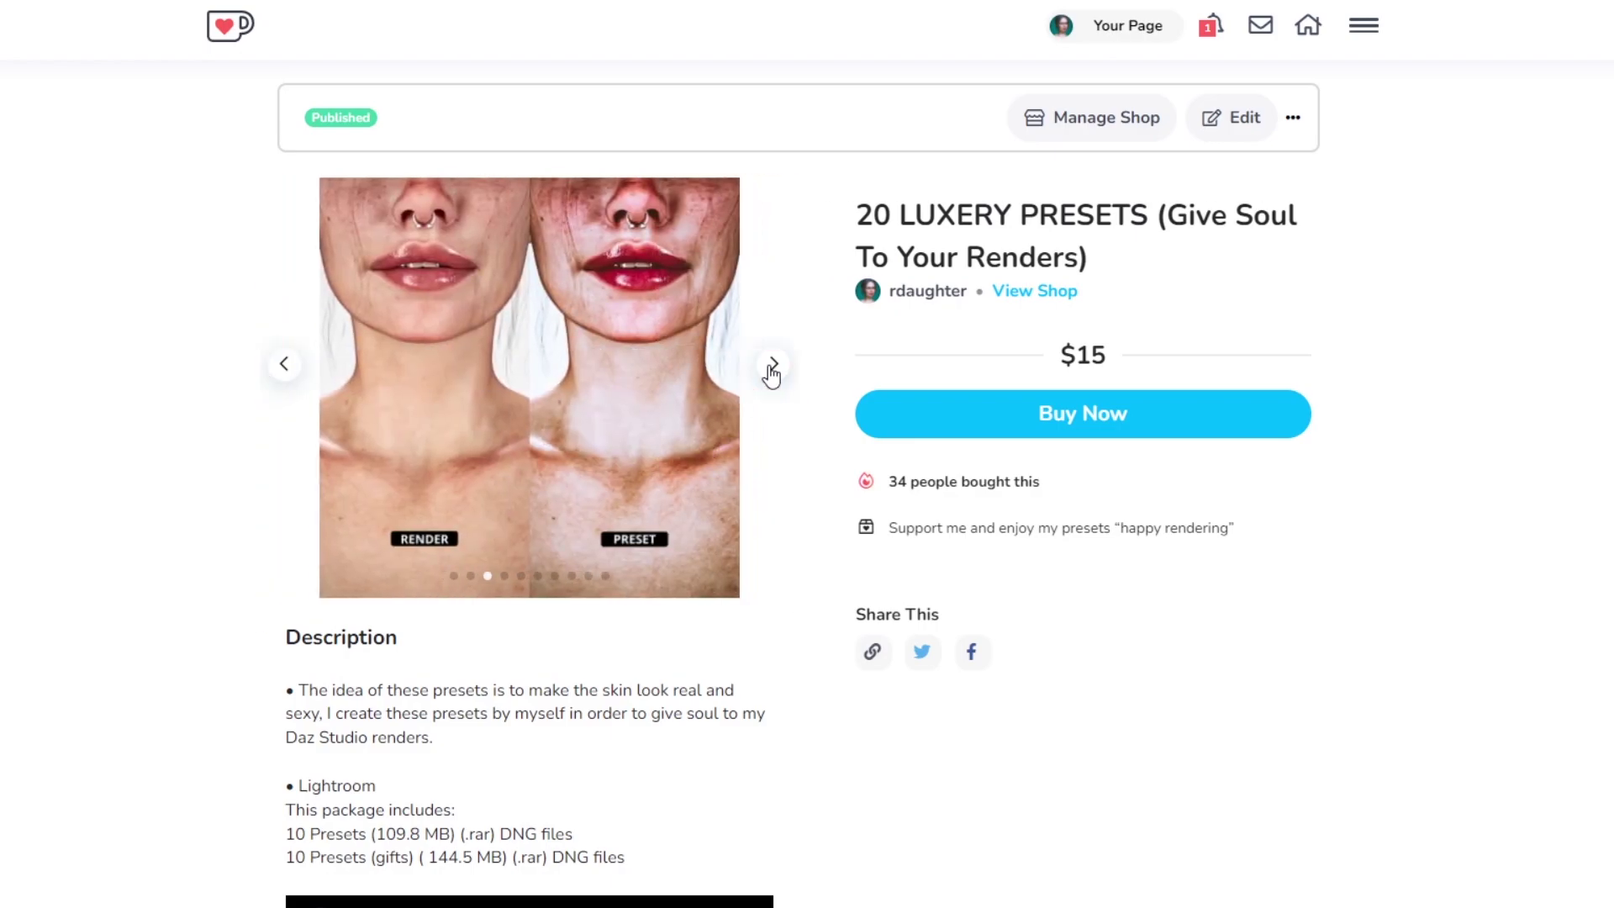
click(772, 366)
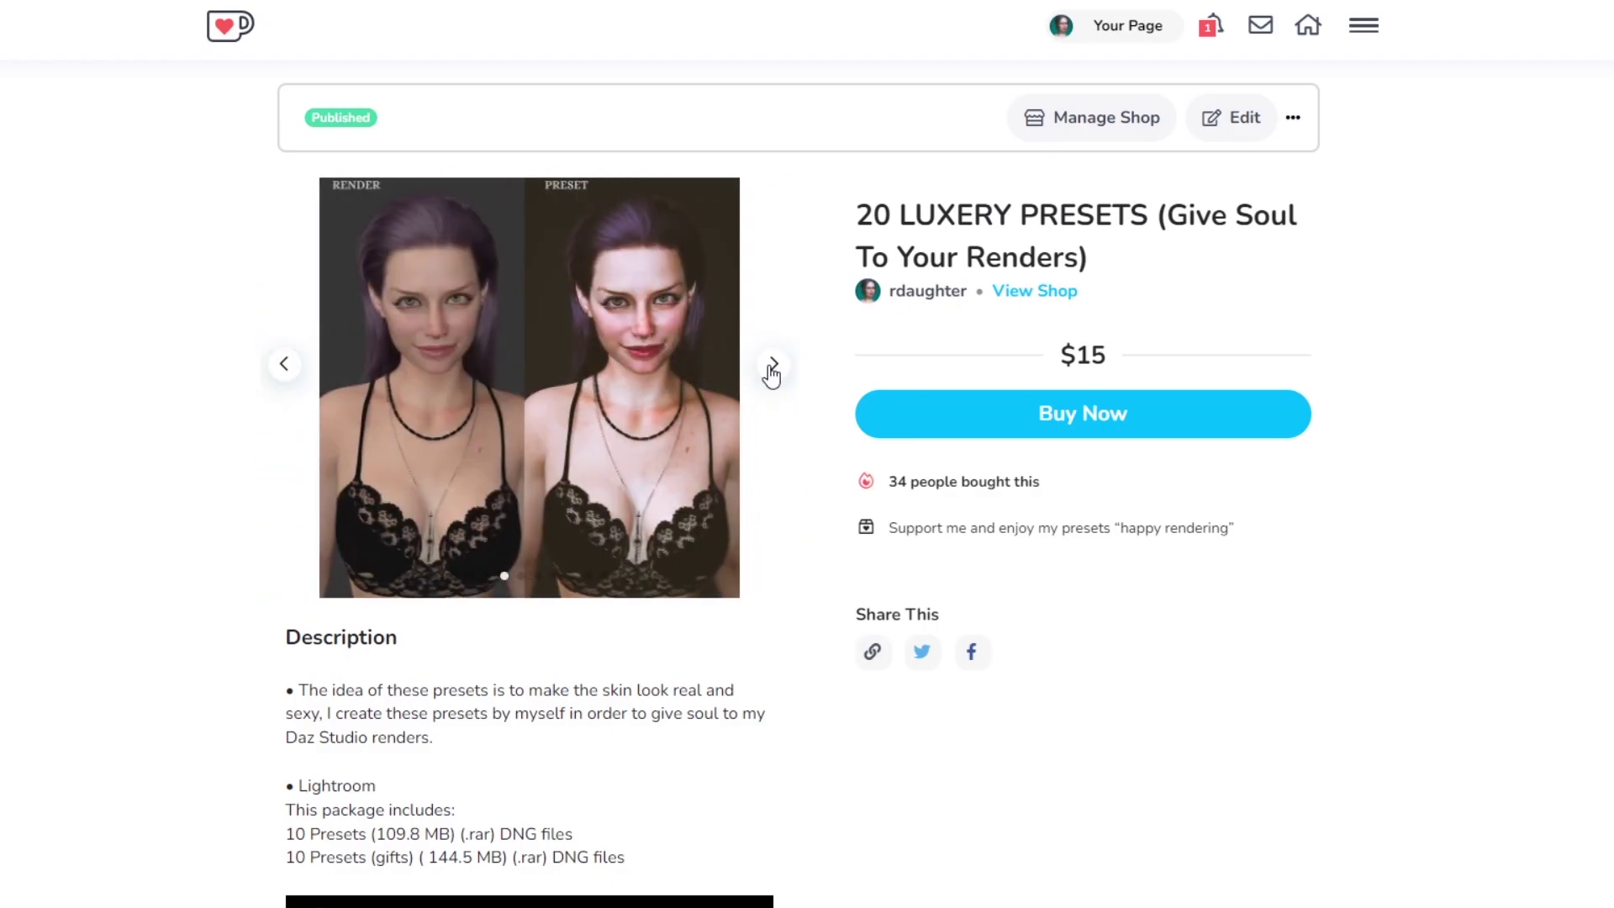